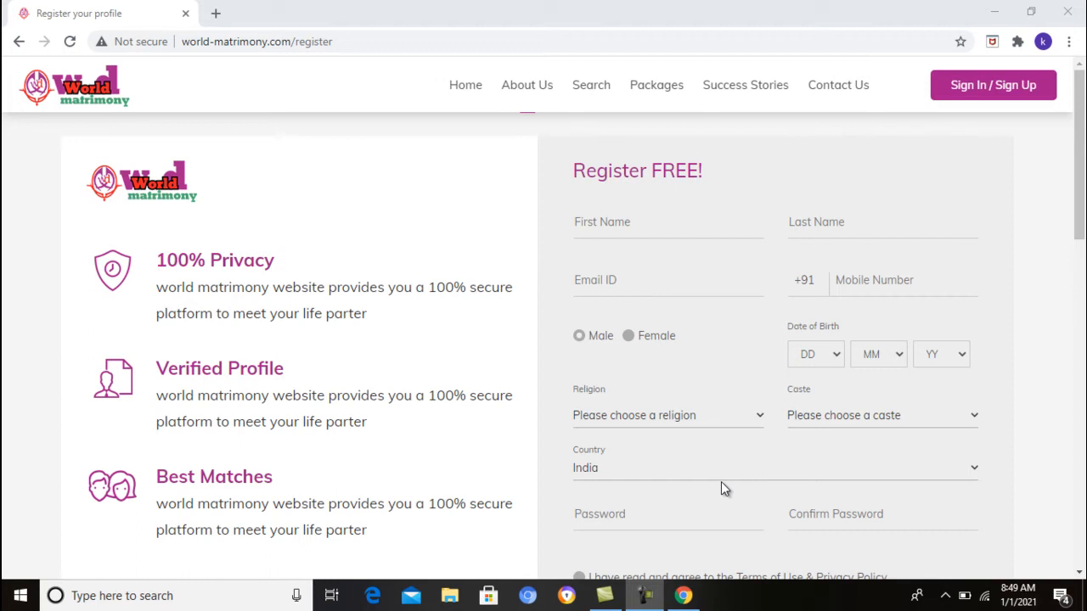
Enter the applicant's first name, last name and e-mail address in the Register FREE form
click(642, 227)
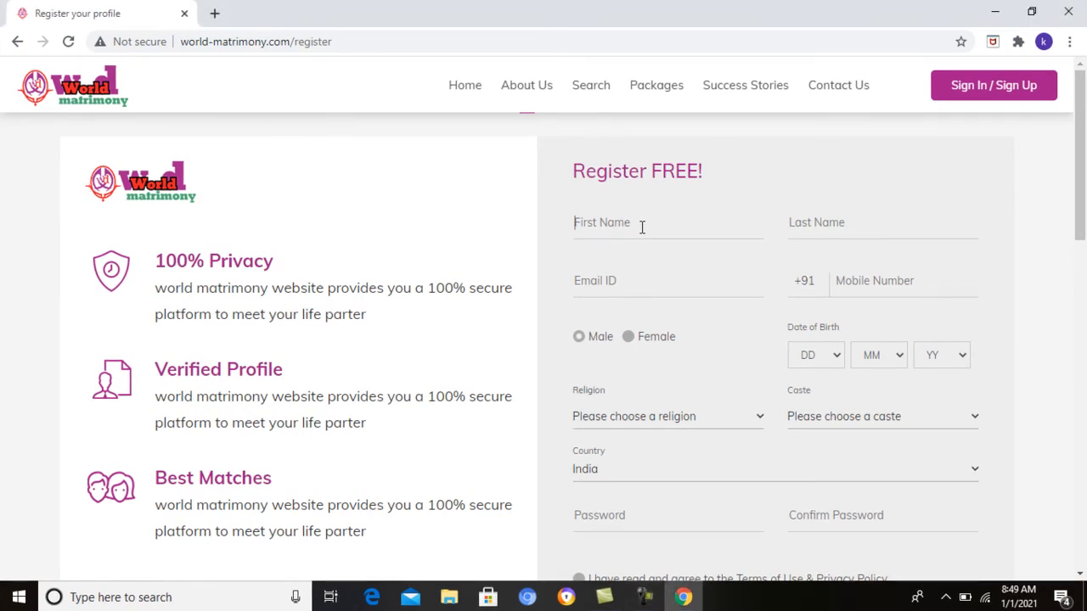
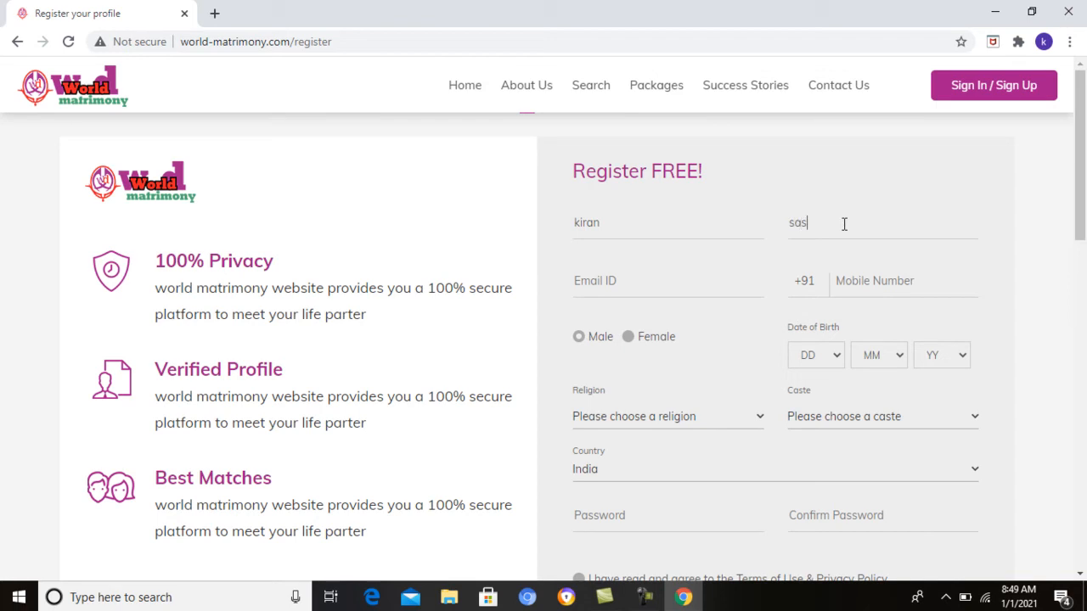
click(624, 287)
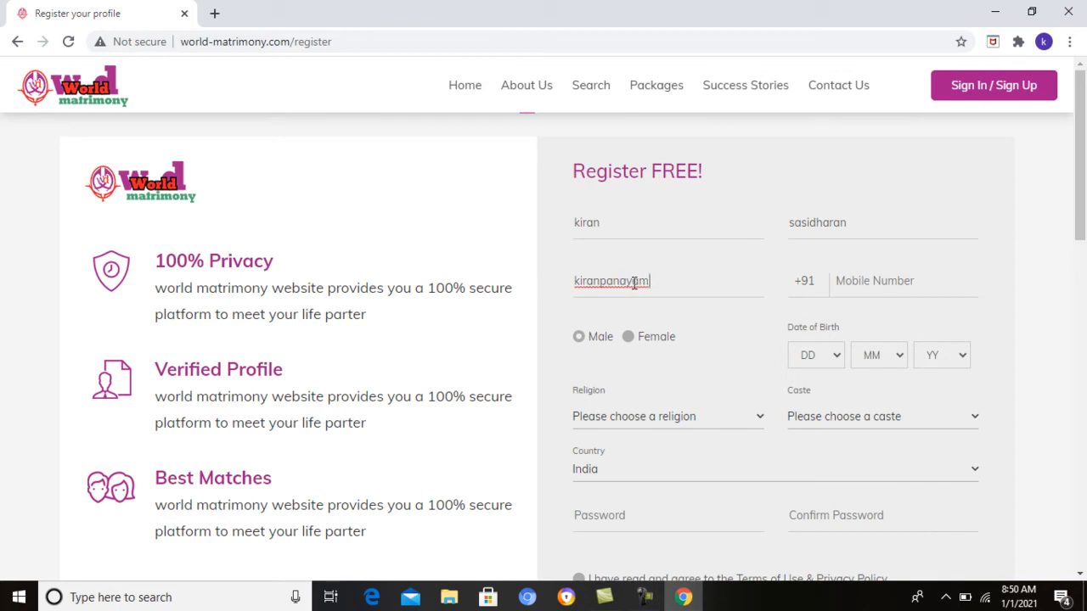
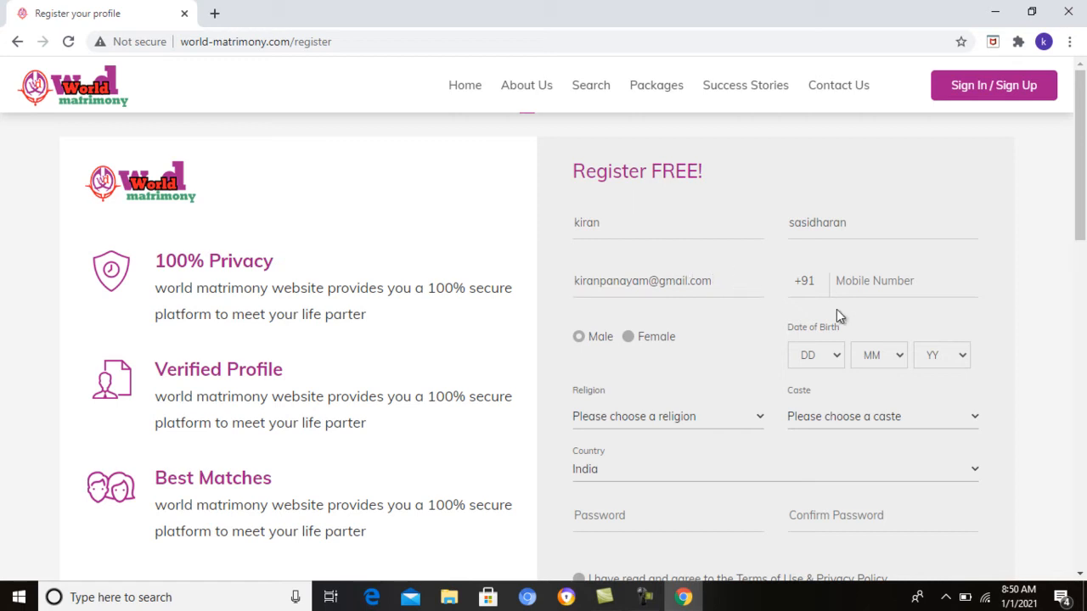
Choose the +974 country code, enter the mobile number, and select the gender
click(822, 284)
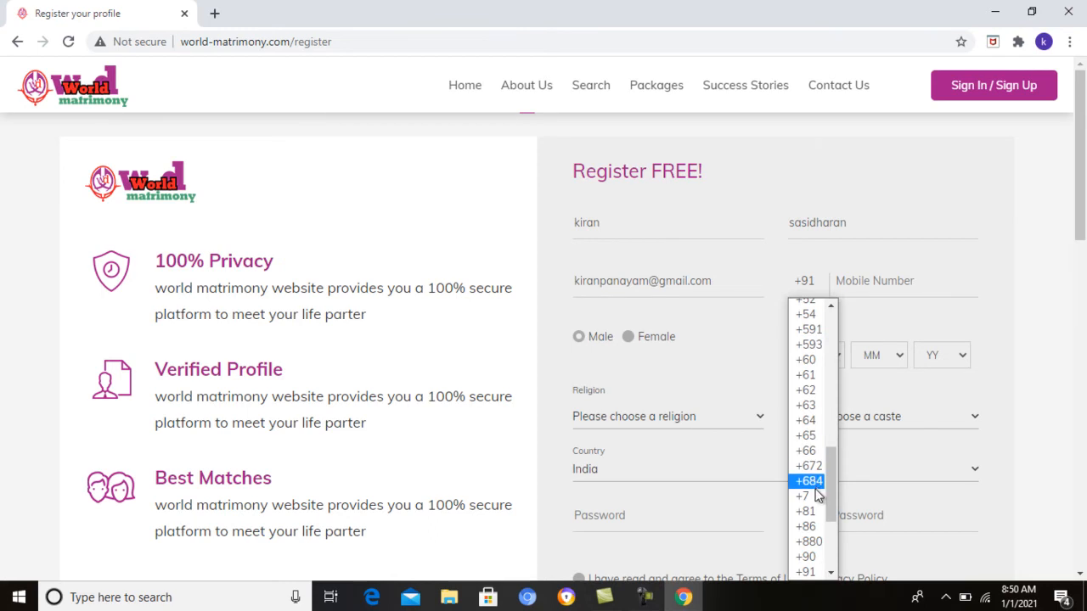
drag(832, 515, 775, 551)
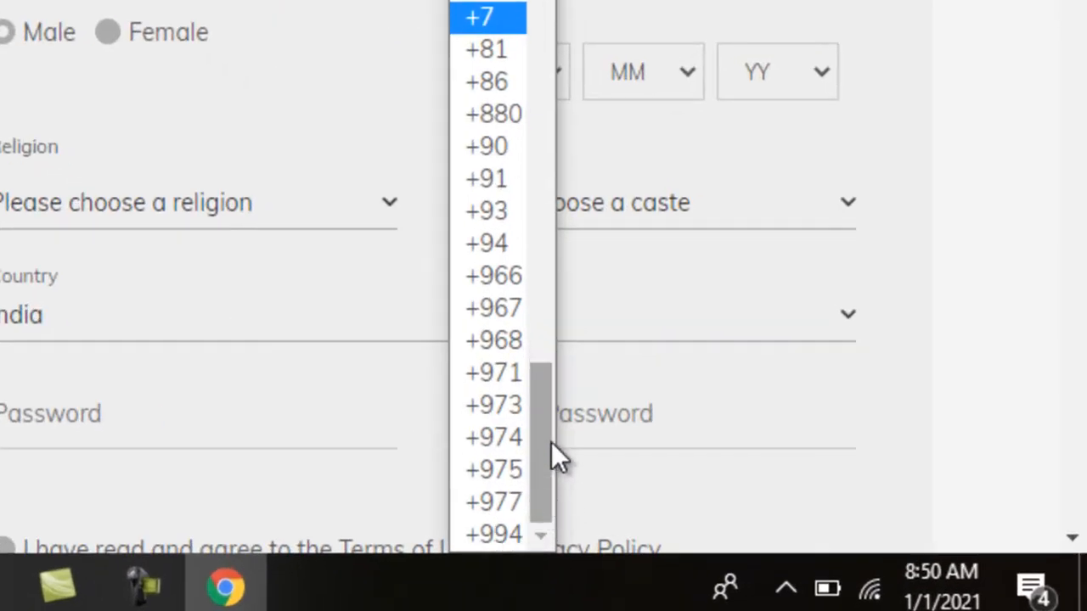
click(495, 438)
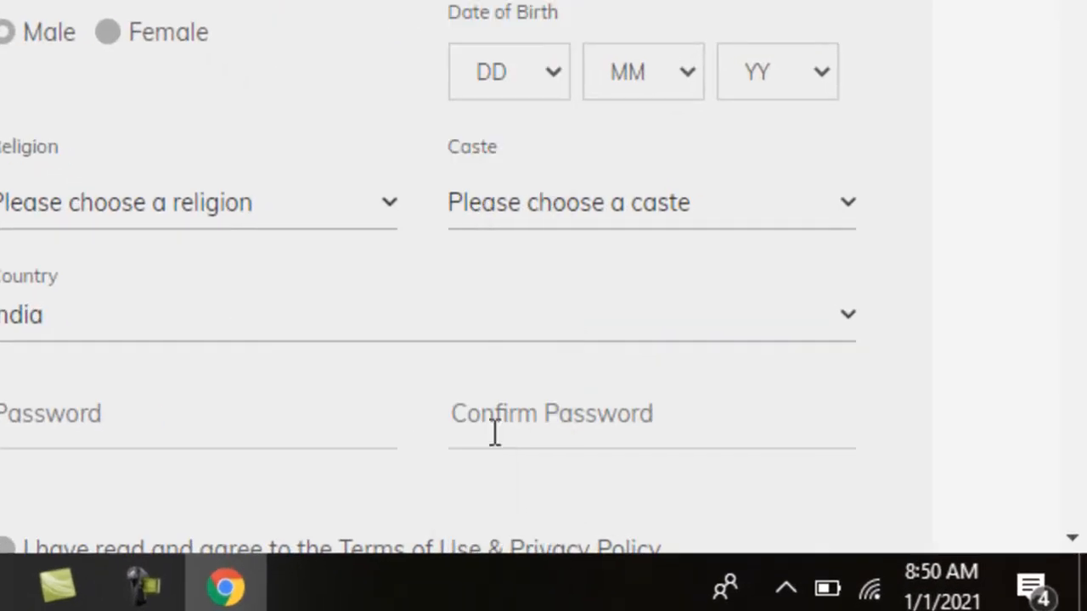
click(609, 219)
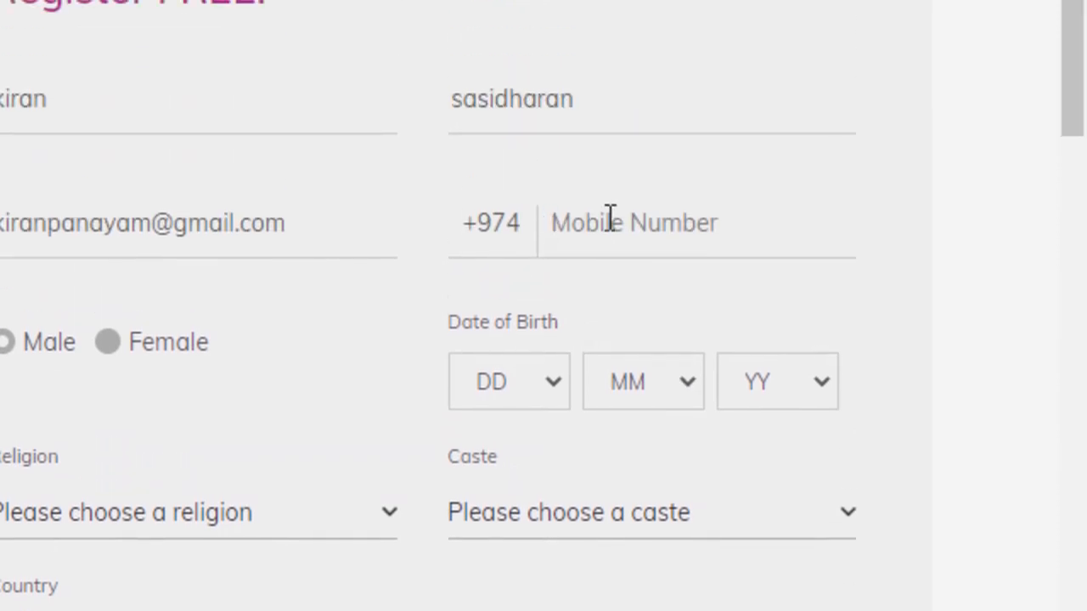
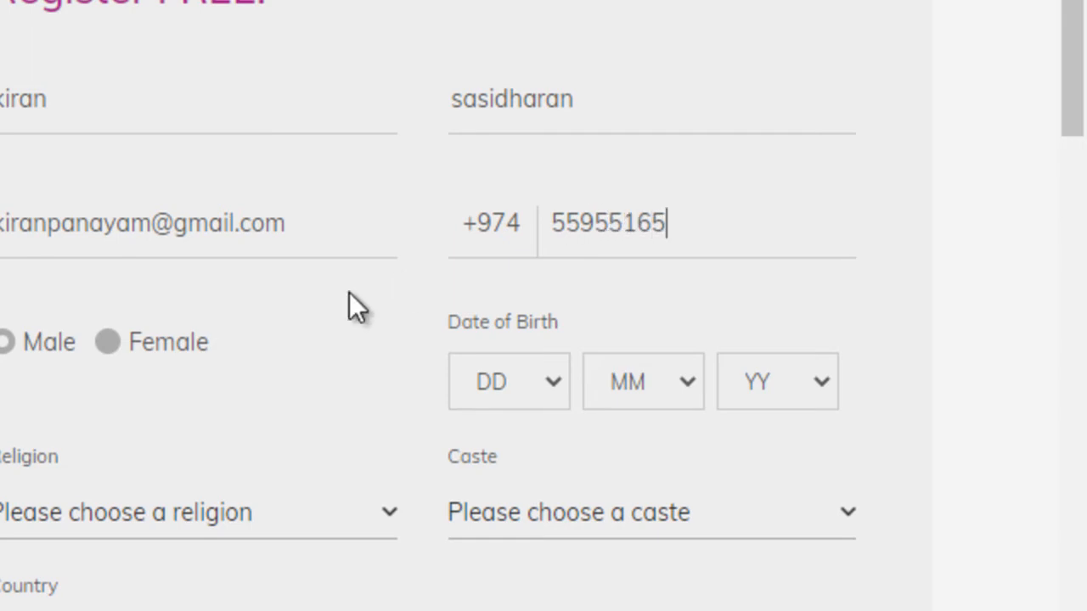
click(119, 355)
click(109, 342)
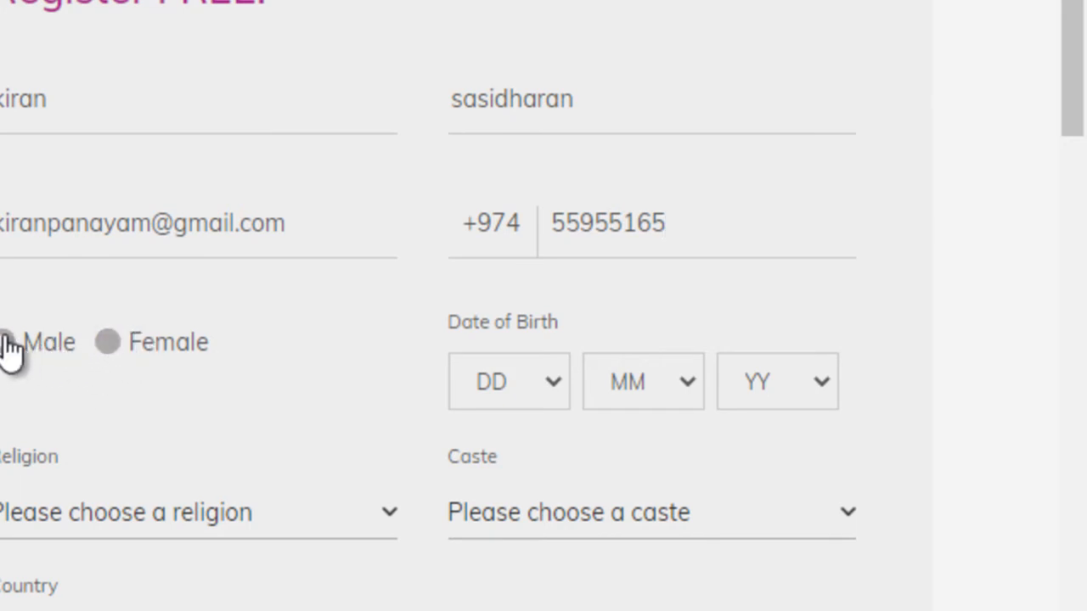
Set the date of birth to day 21, month June, and a 1980s birth year
click(525, 378)
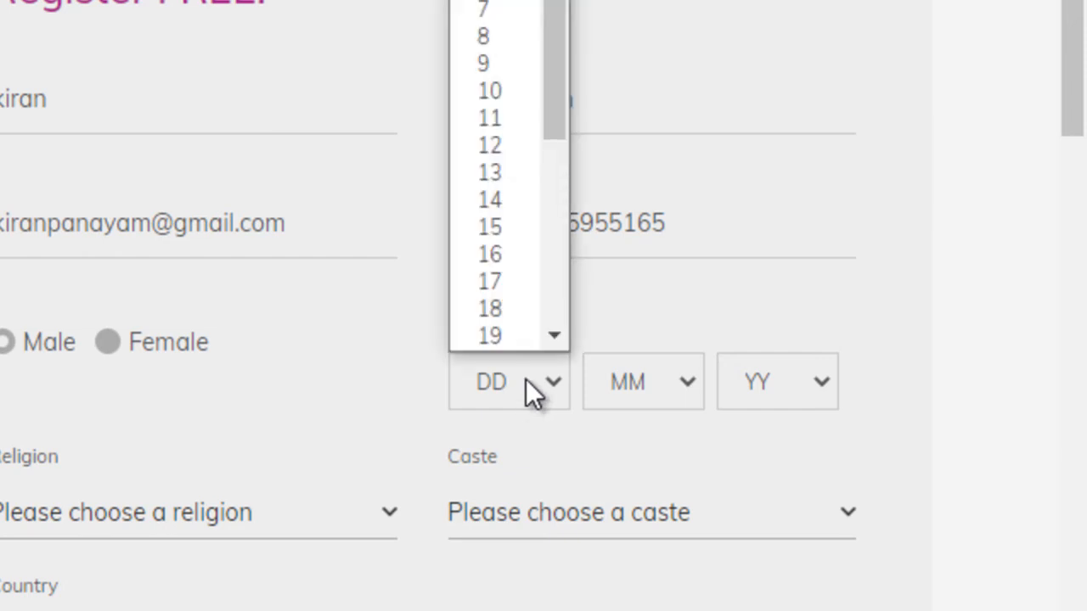
drag(556, 111, 565, 289)
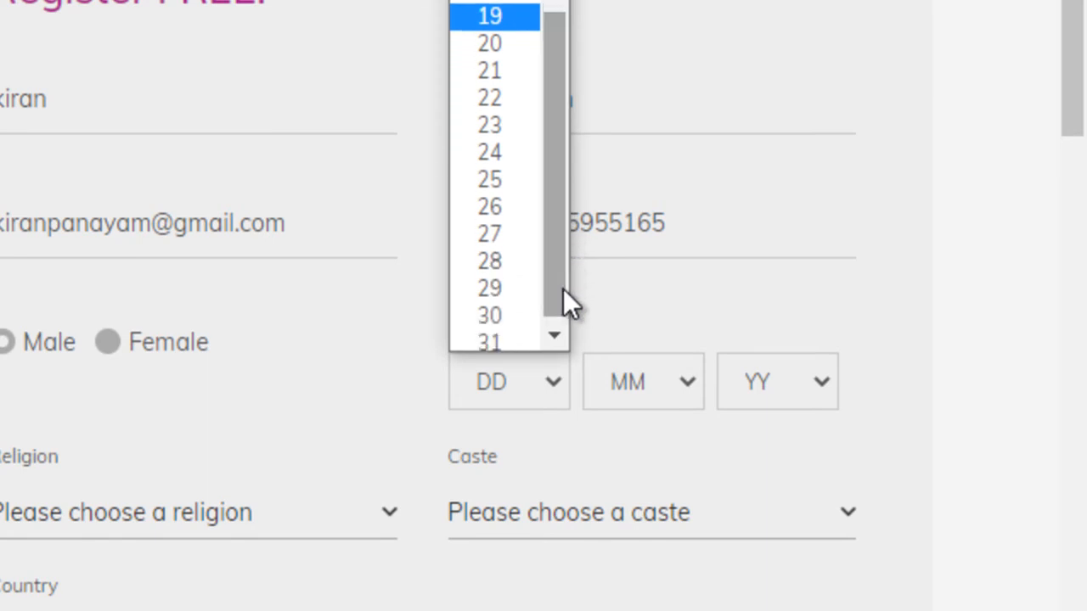
click(501, 76)
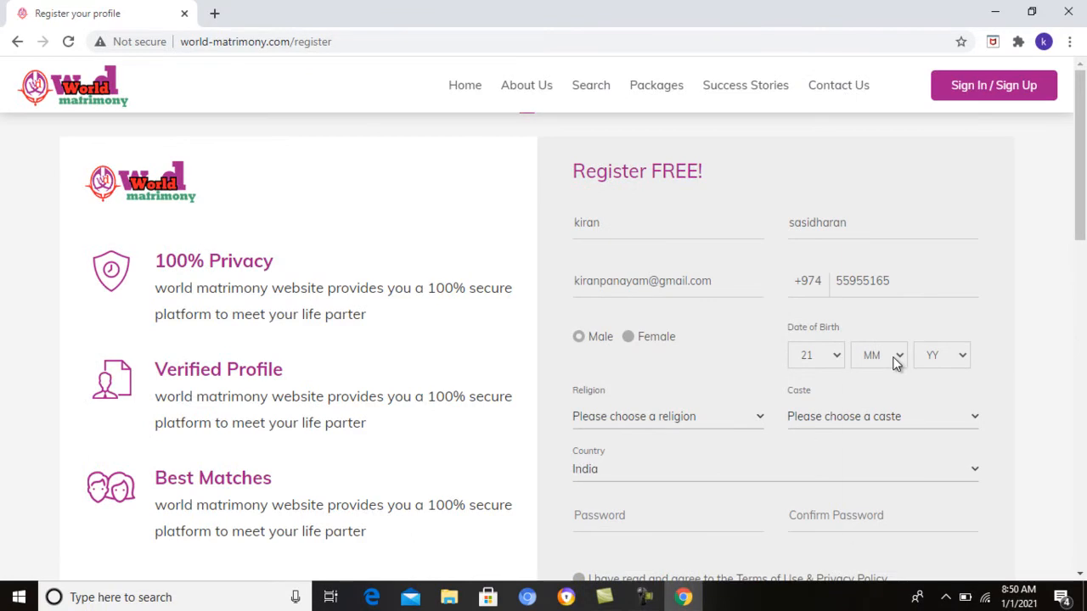
click(895, 358)
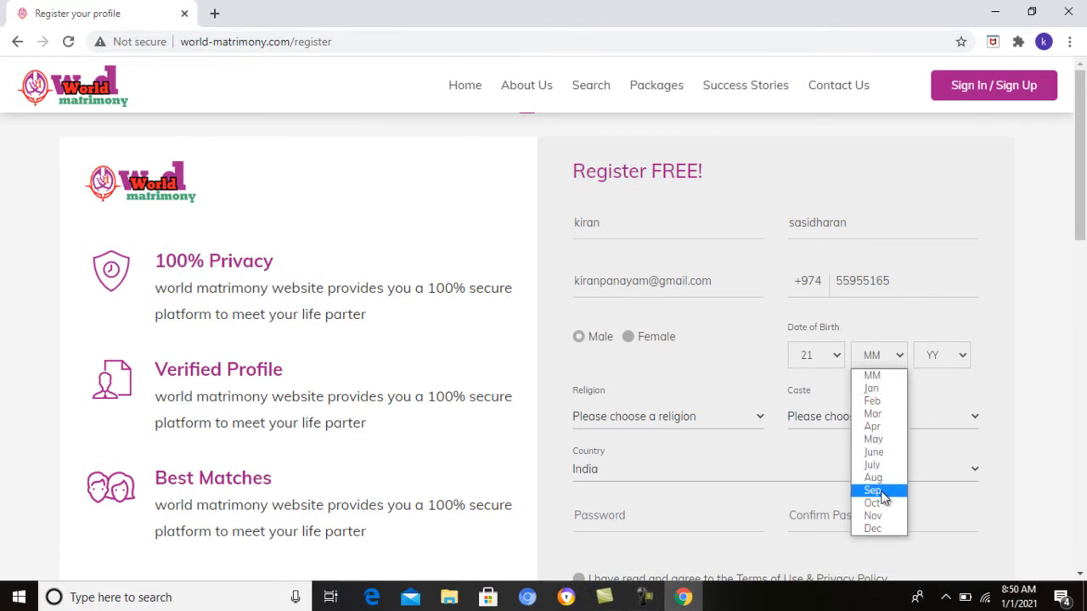
click(874, 453)
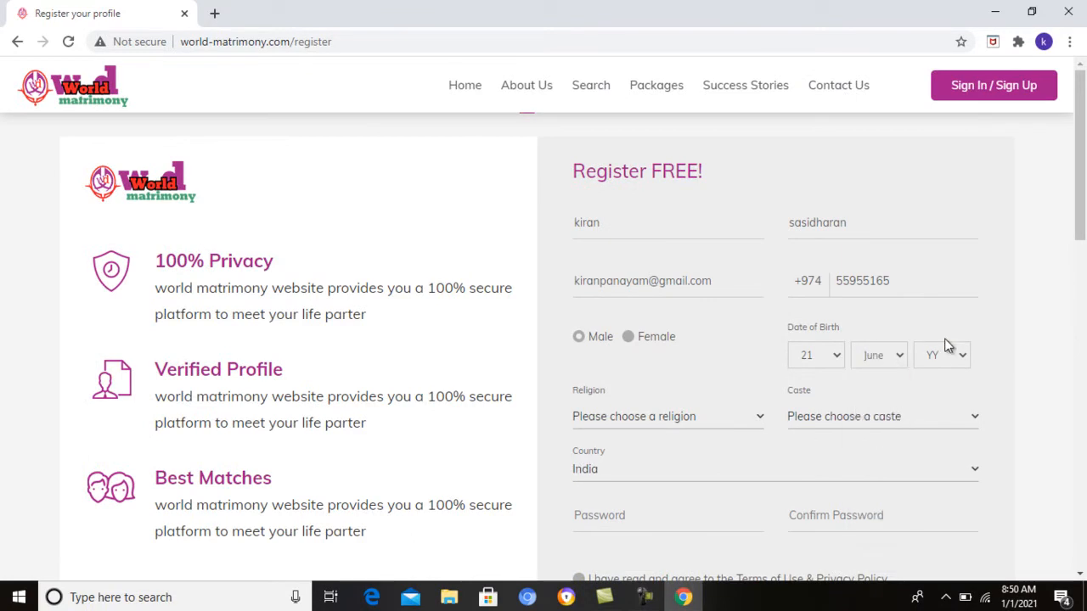
click(933, 355)
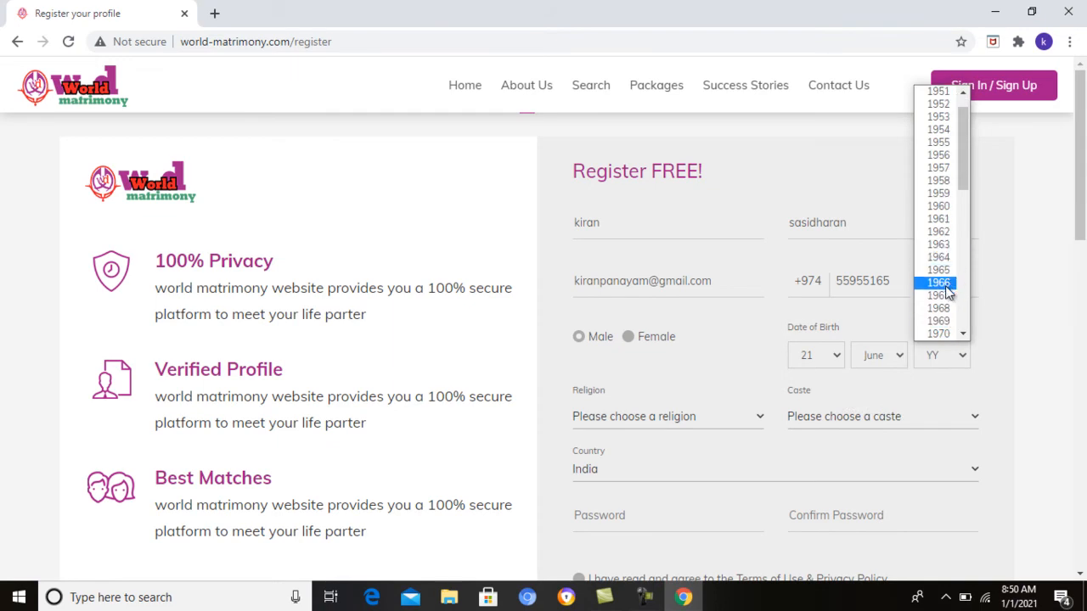
scroll(950, 299, down, 3)
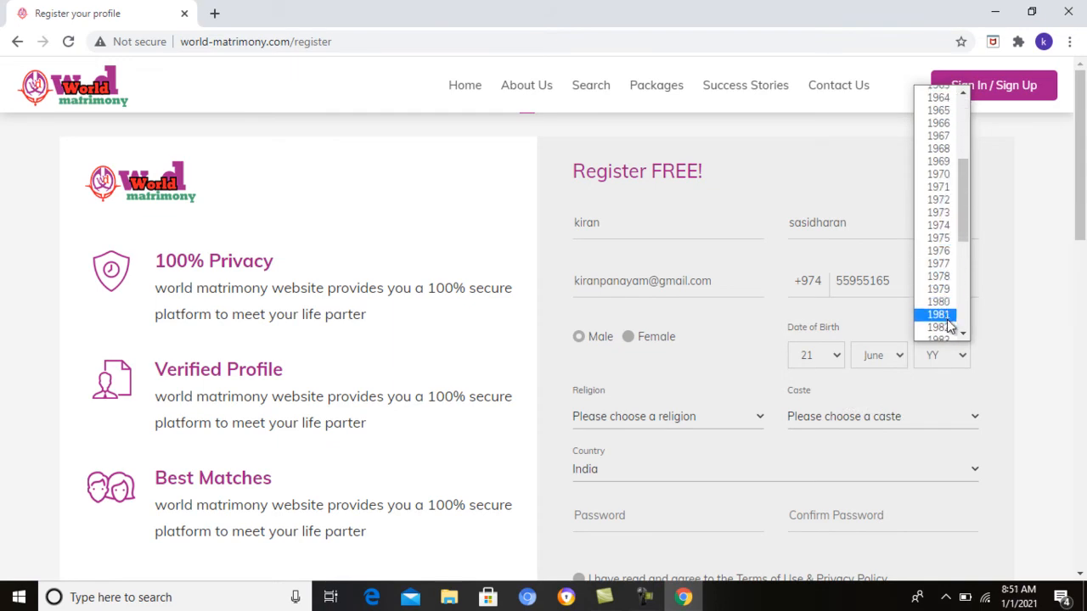
scroll(950, 313, down, 3)
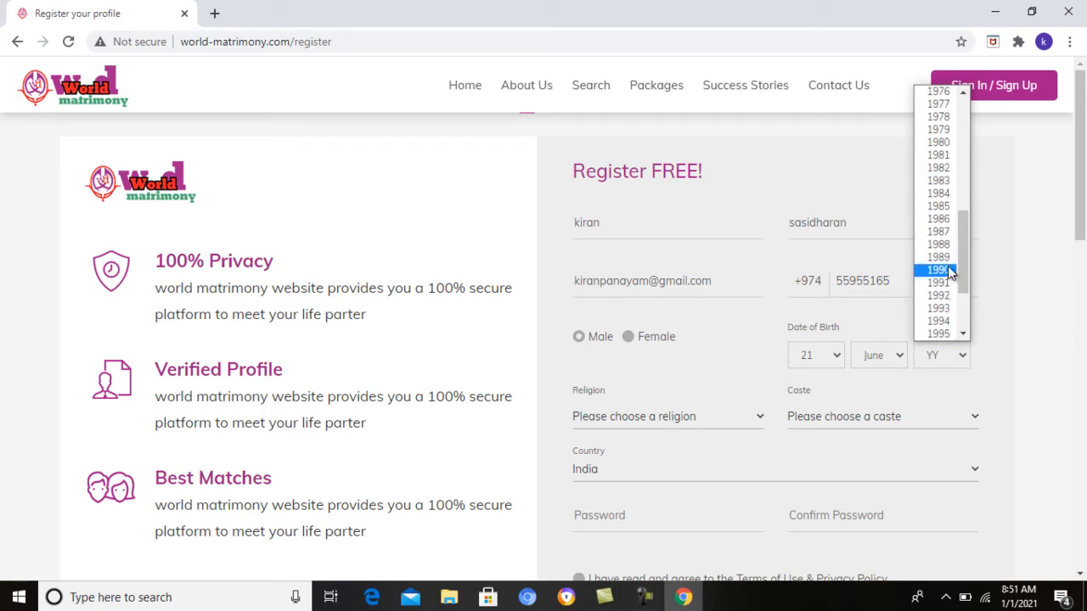
click(949, 211)
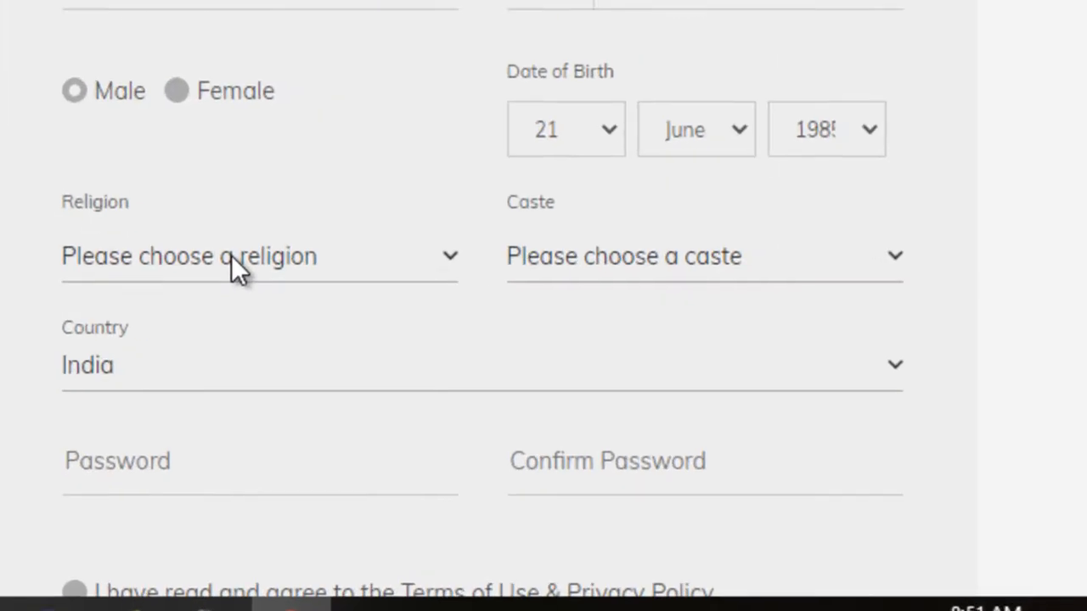
Set religion to Hindu and caste to Ezhava, keeping India as the country
click(654, 416)
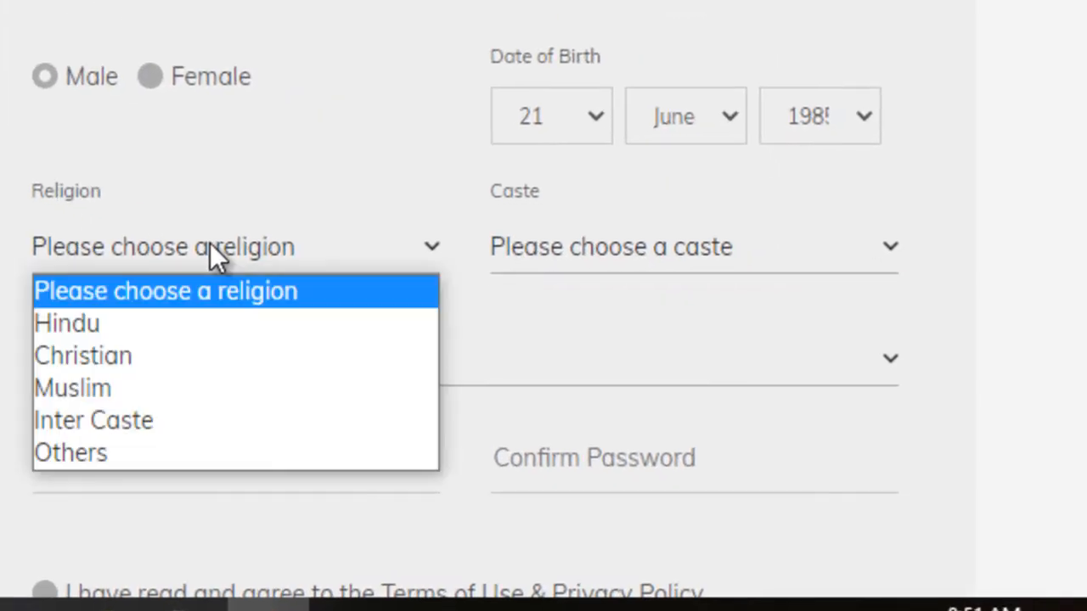
click(170, 323)
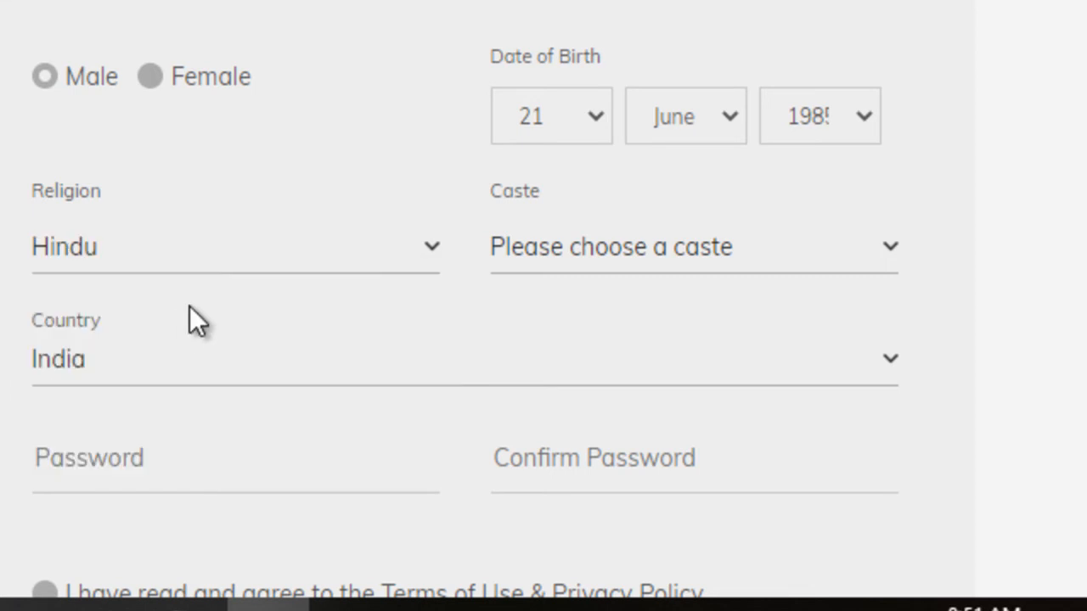
click(605, 259)
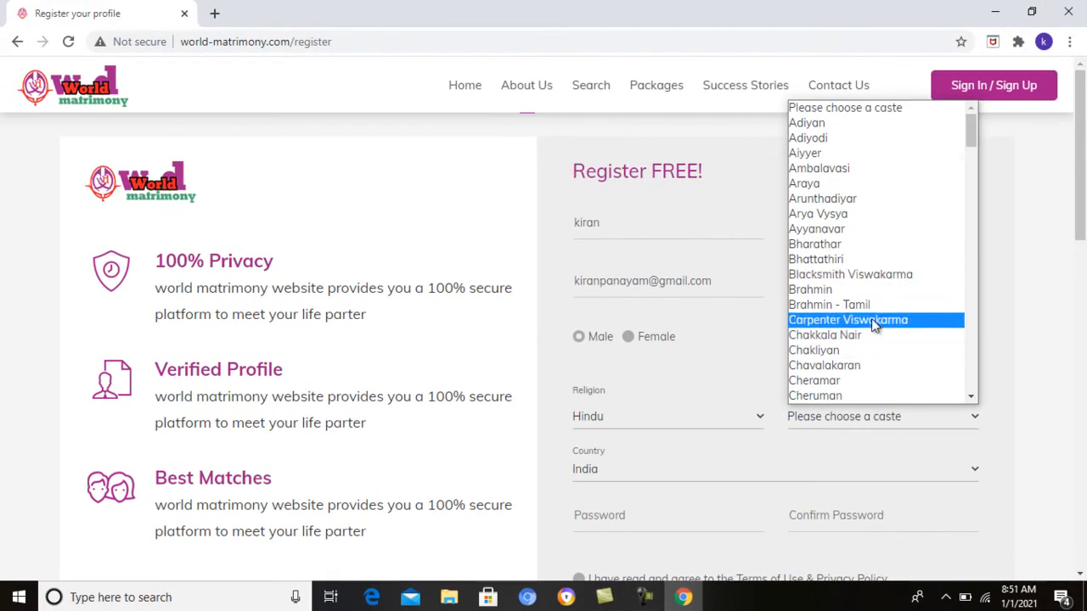
scroll(871, 361, down, 2)
scroll(883, 304, up, 2)
scroll(849, 307, down, 2)
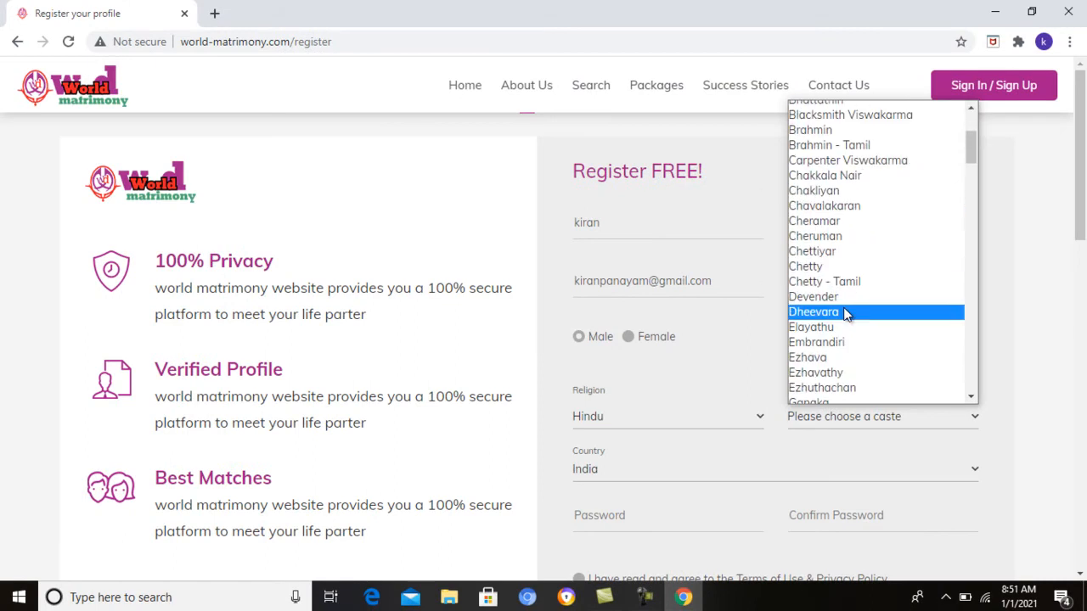
click(833, 357)
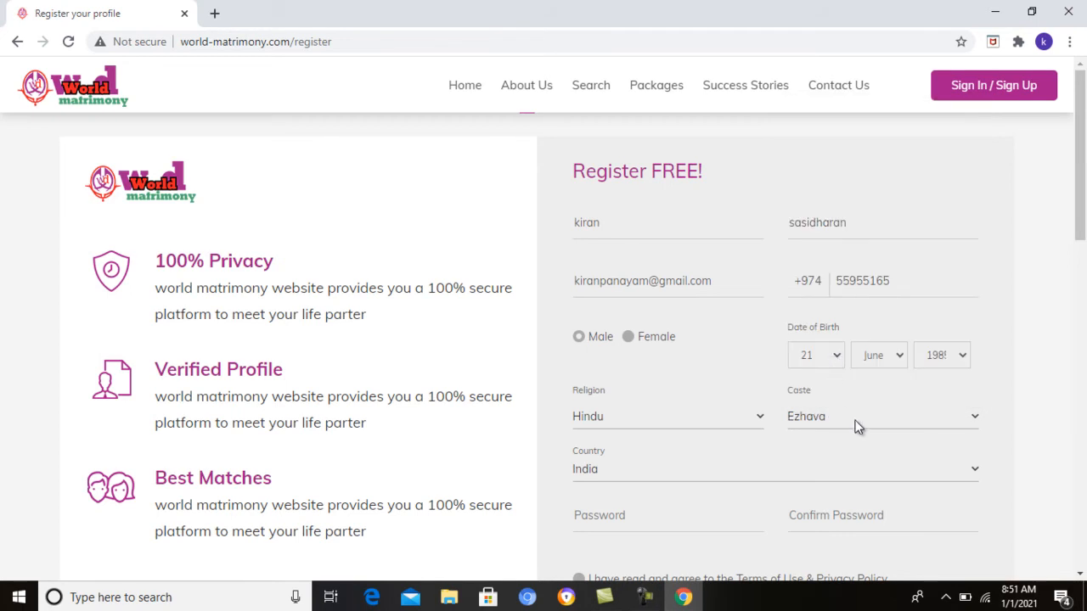
click(606, 472)
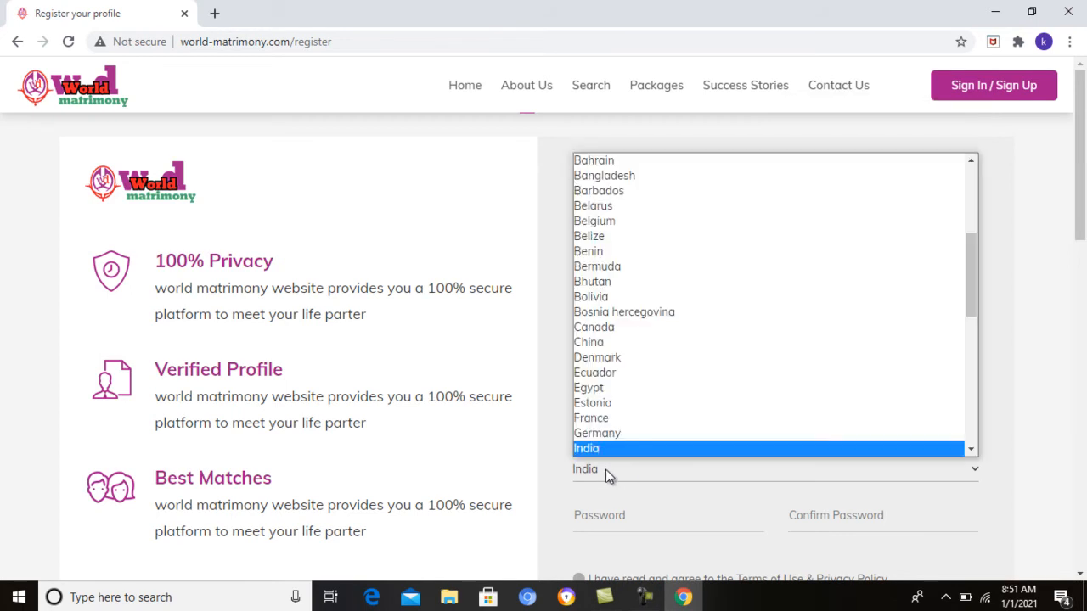
scroll(607, 446, down, 1)
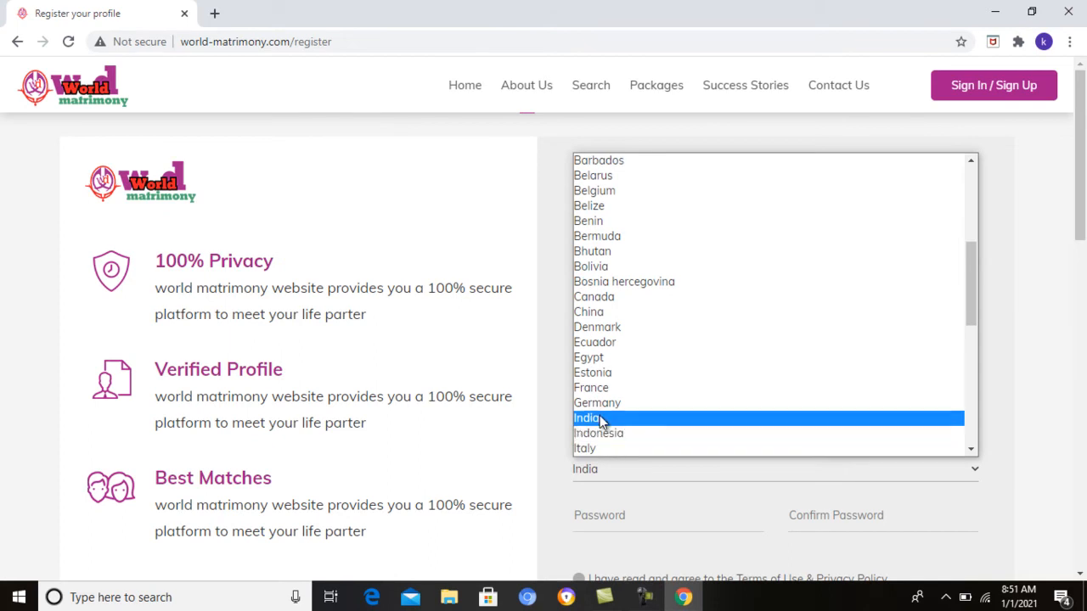
click(599, 417)
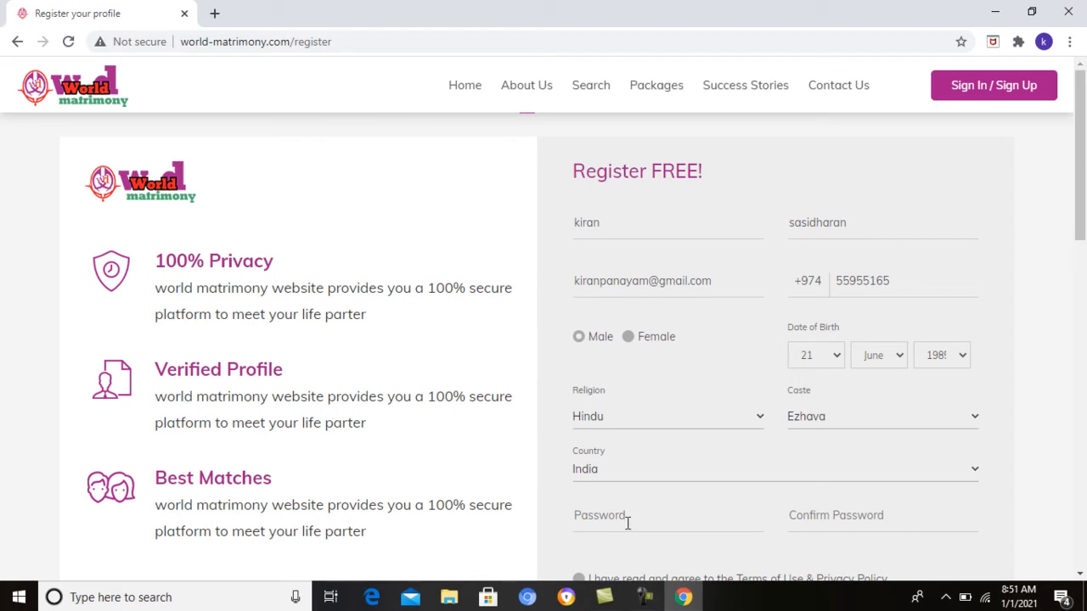
Enter the account password in both password fields and accept the Terms of Use & Privacy Policy
text(•••••••••)
click(815, 524)
scroll(822, 518, down, 3)
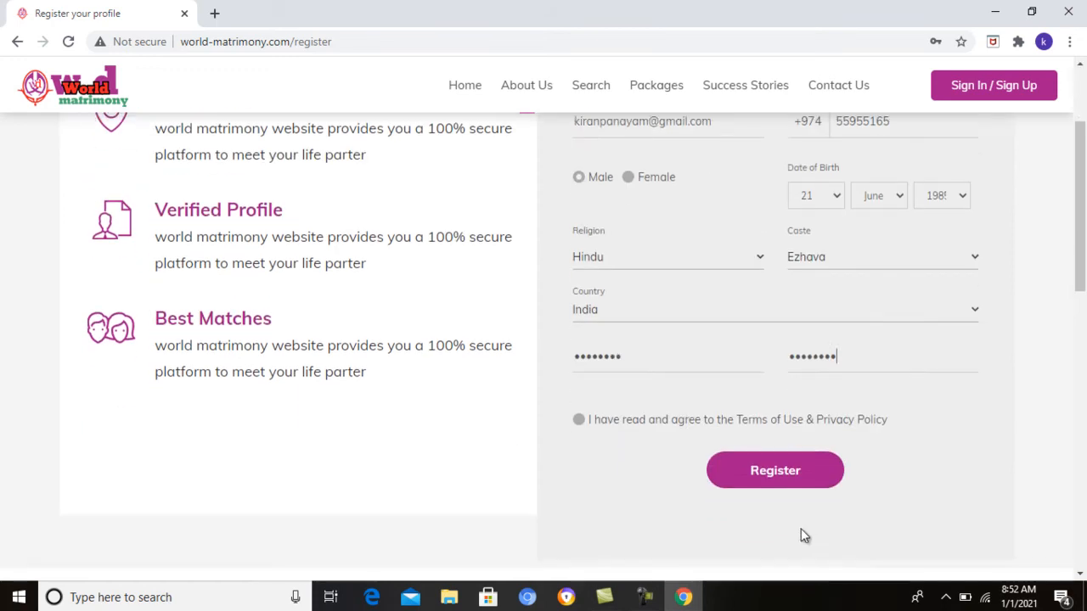
click(590, 340)
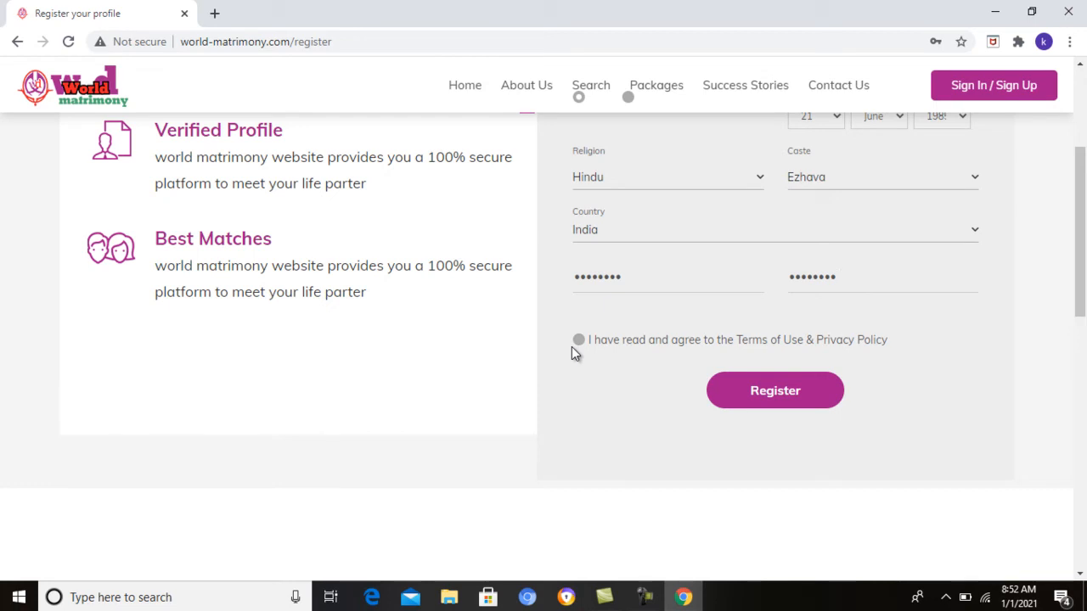
click(578, 343)
scroll(771, 398, up, 1)
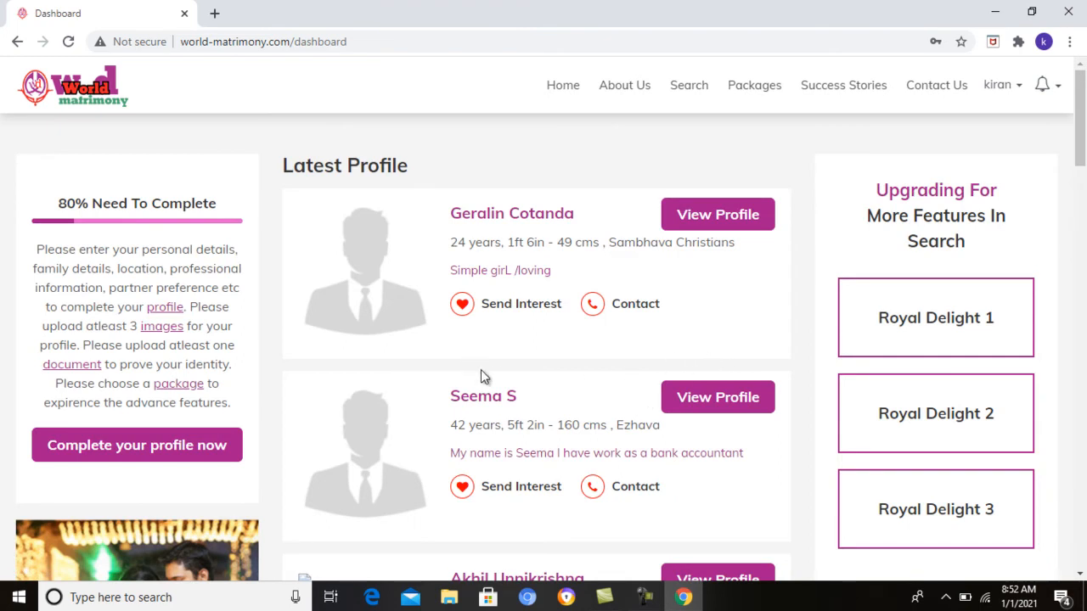
scroll(480, 373, down, 3)
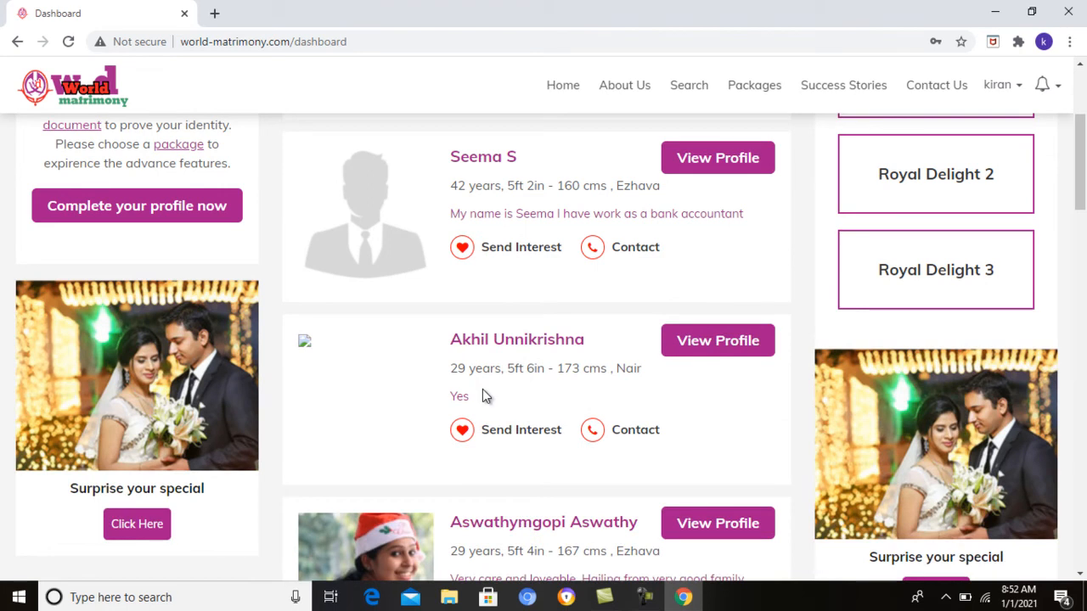
scroll(483, 389, down, 3)
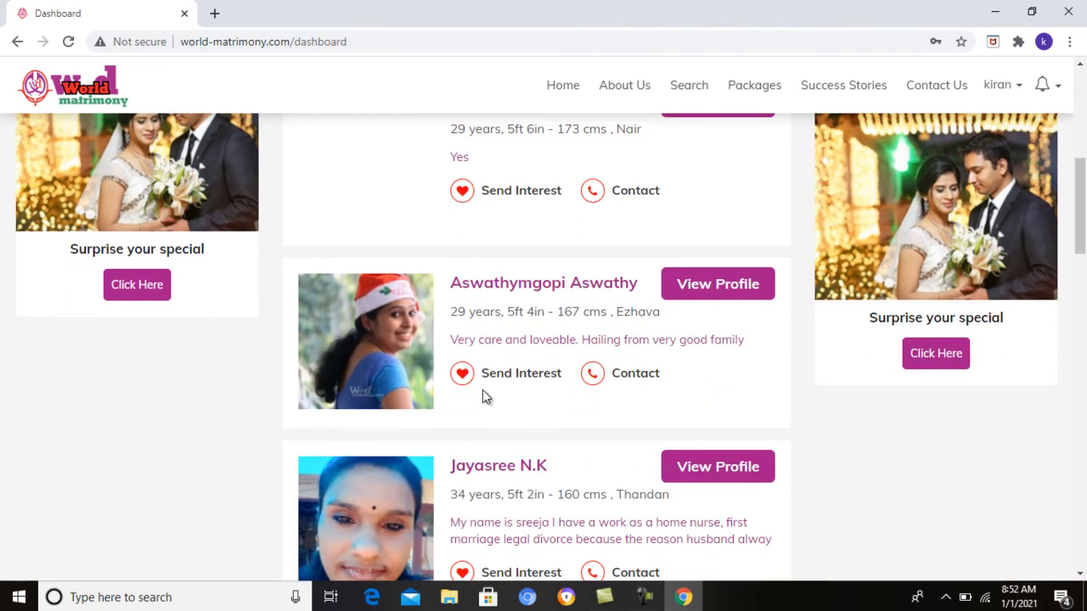
scroll(483, 395, down, 6)
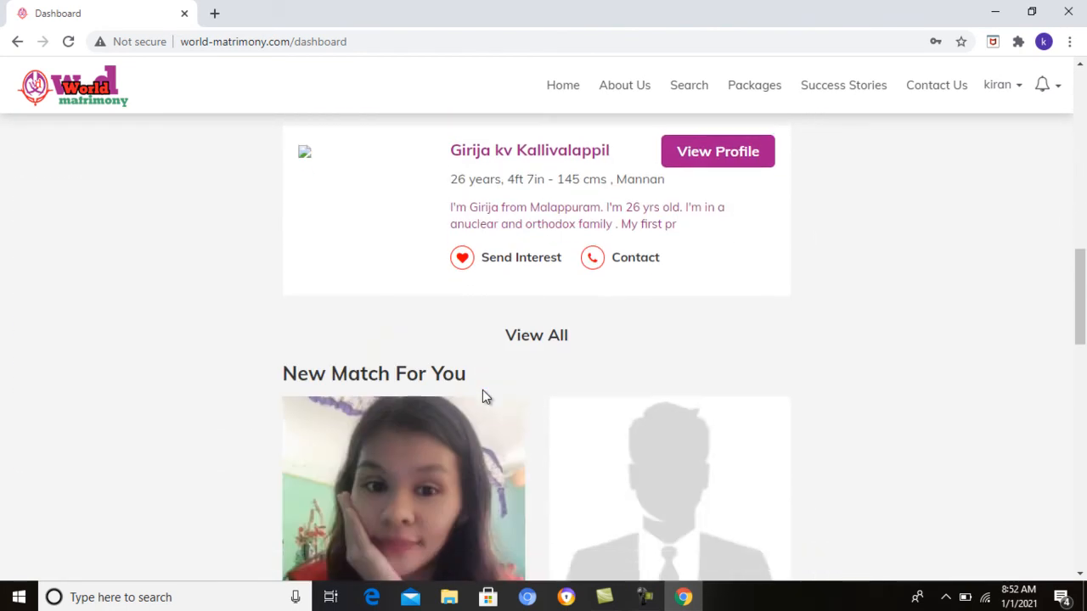
scroll(483, 390, up, 12)
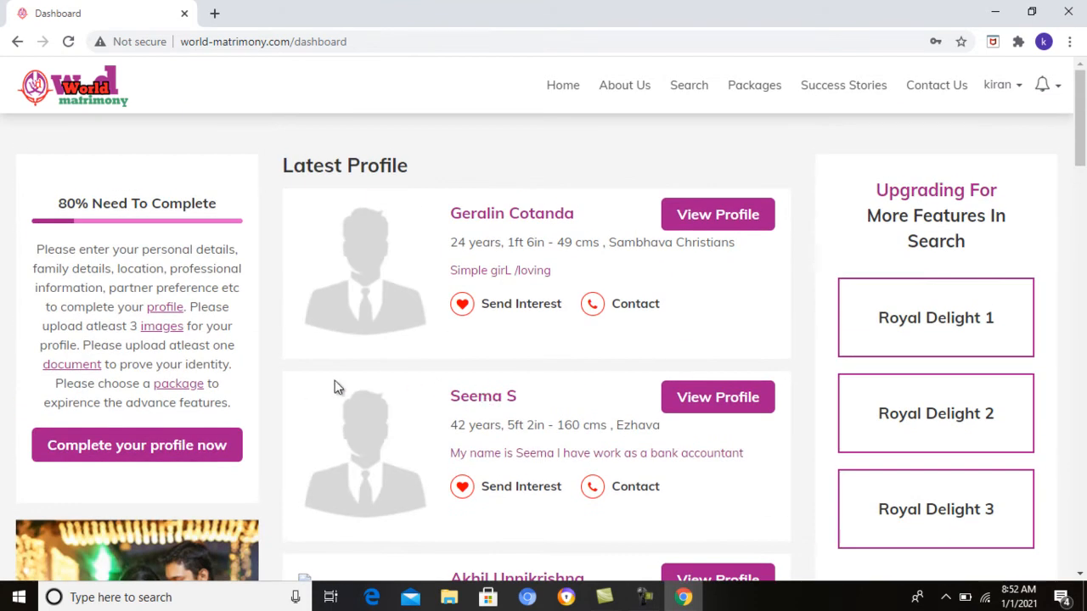
Write the About Yourself description 'i am working in qatar i am manger'
click(176, 450)
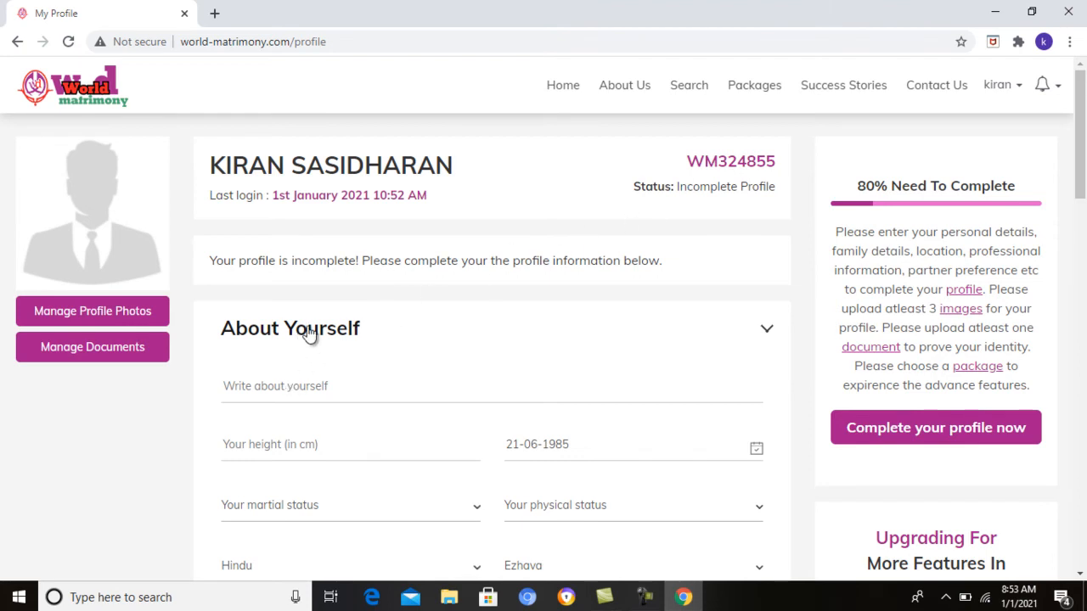
click(342, 386)
text(im)
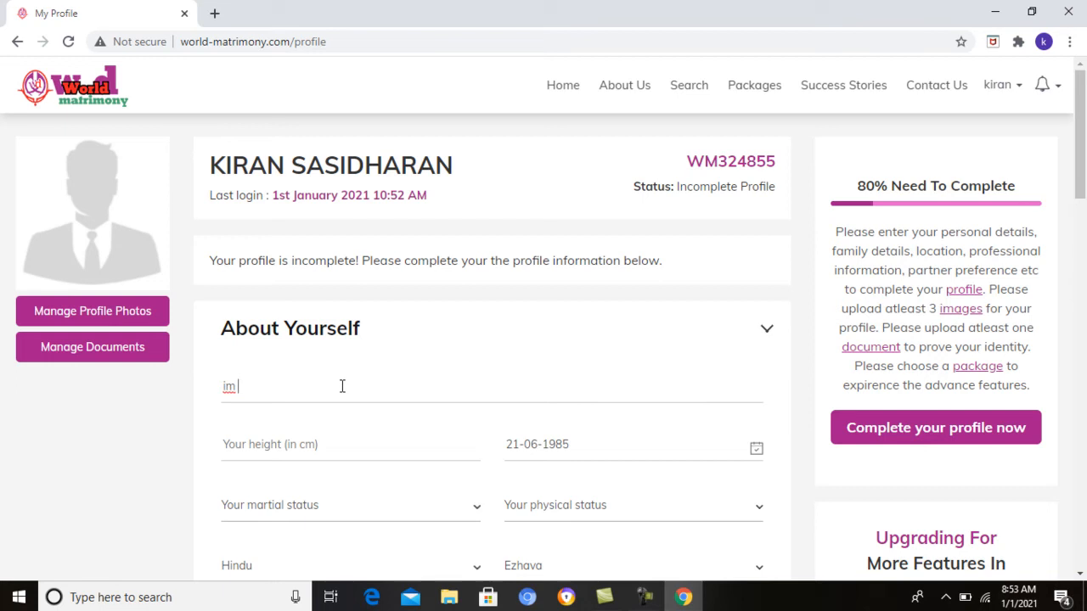
key(BackSpace)
text(am working in qat)
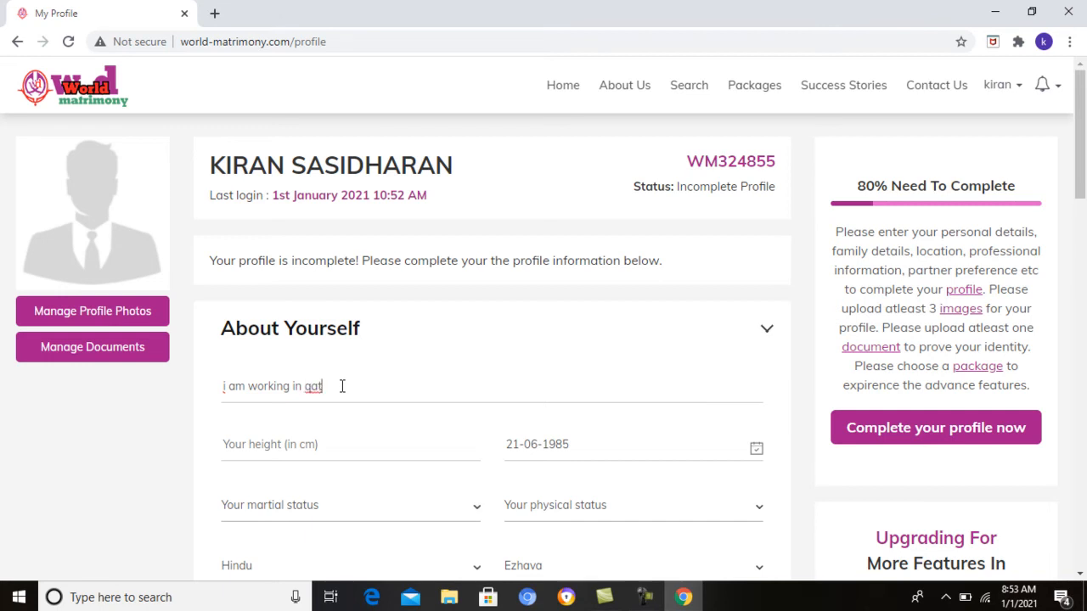
key(BackSpace)
key(BackSpace)
text(a)
text(ter )
text(i am m)
text(a)
text(n)
text(ger)
click(329, 386)
key(BackSpace)
text(a)
Set the height to 172
click(354, 444)
click(473, 448)
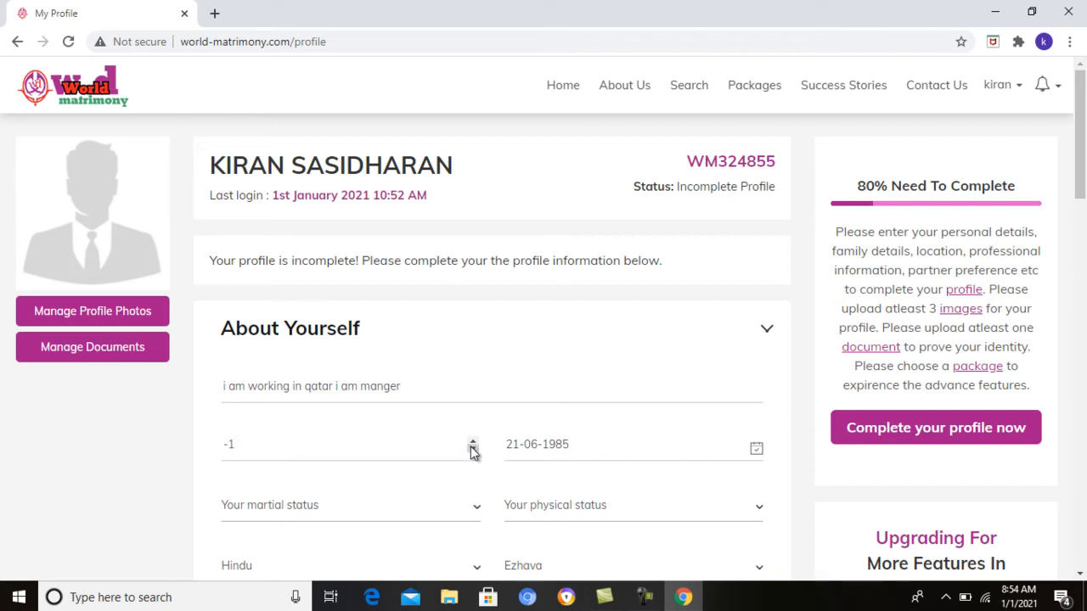
key(BackSpace)
key(BackSpace)
text(170)
key(BackSpace)
text(2)
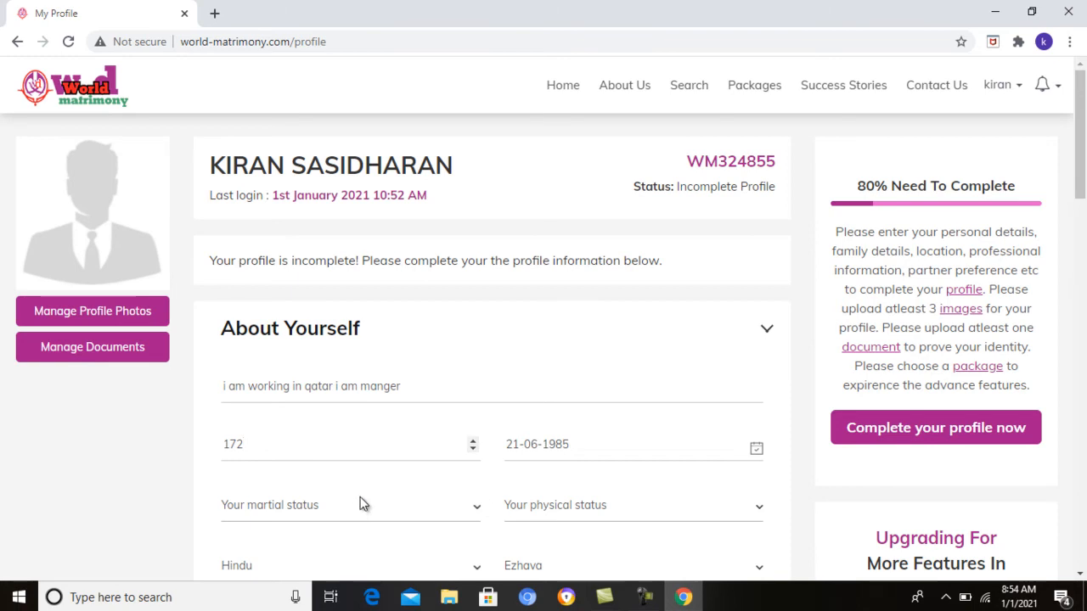
scroll(356, 502, down, 1)
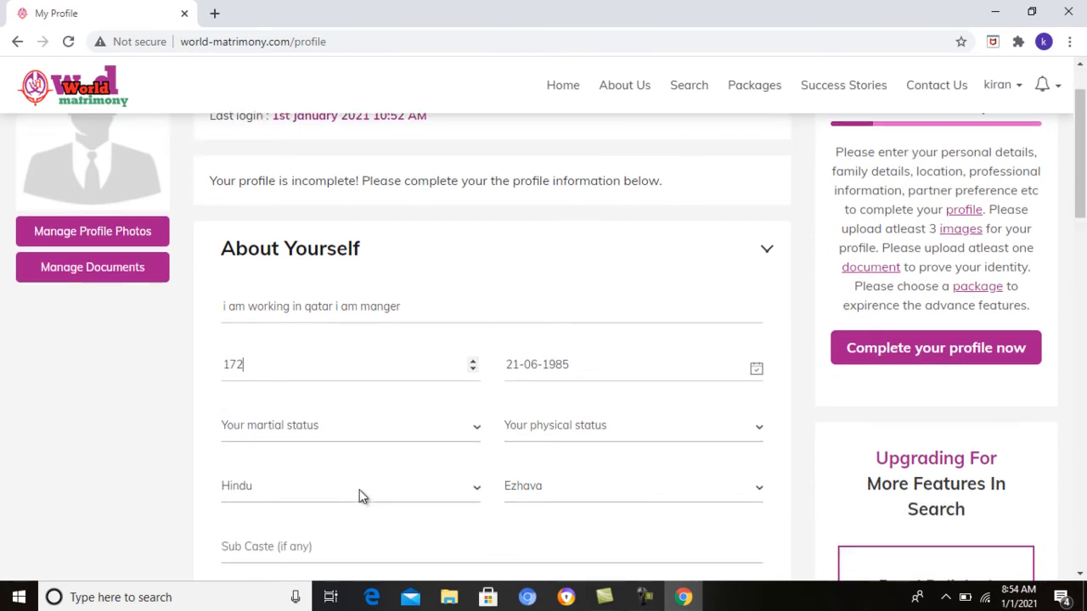
Choose Never Married and Normal physical status, and enter sub caste ezhava
click(345, 426)
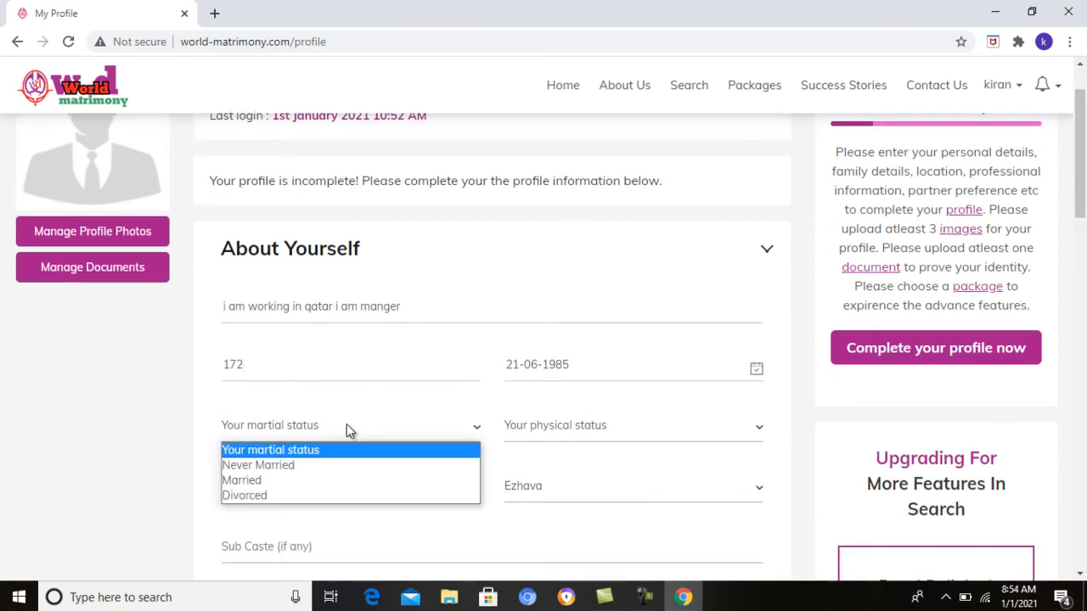
click(292, 465)
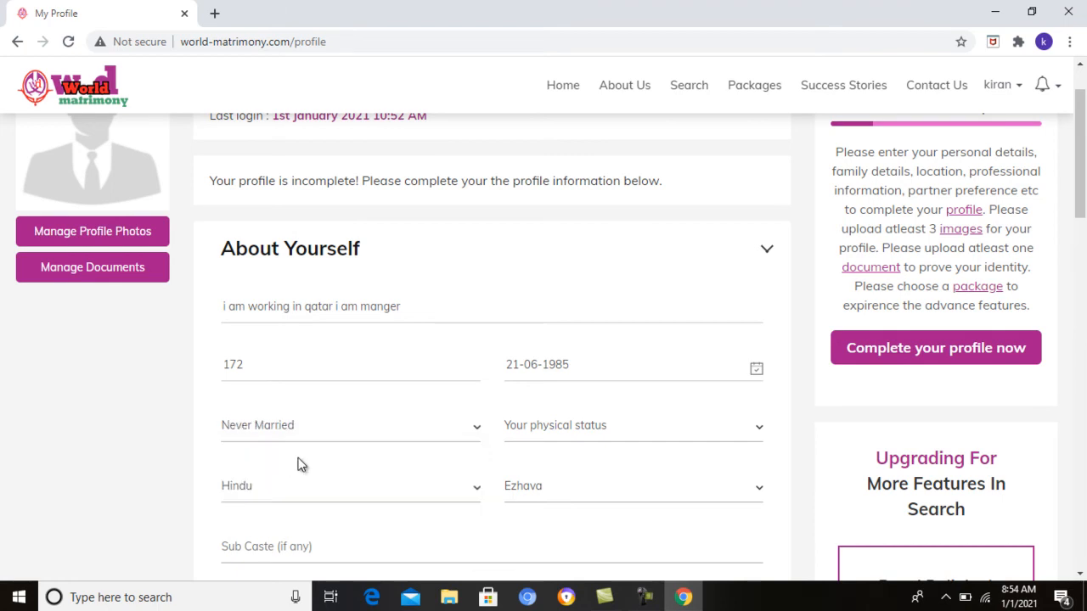
click(613, 431)
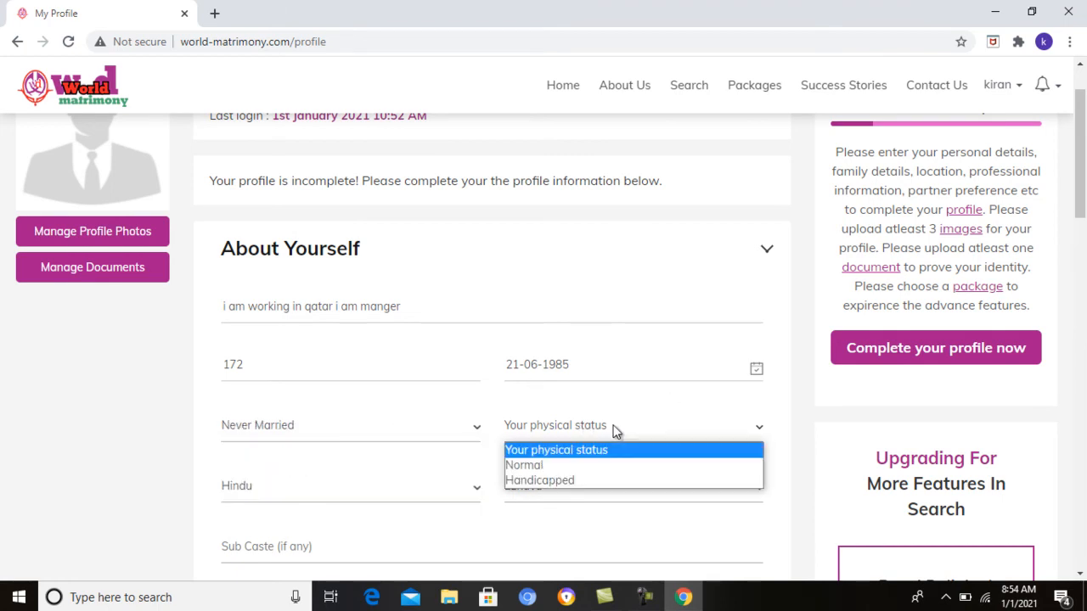
click(575, 464)
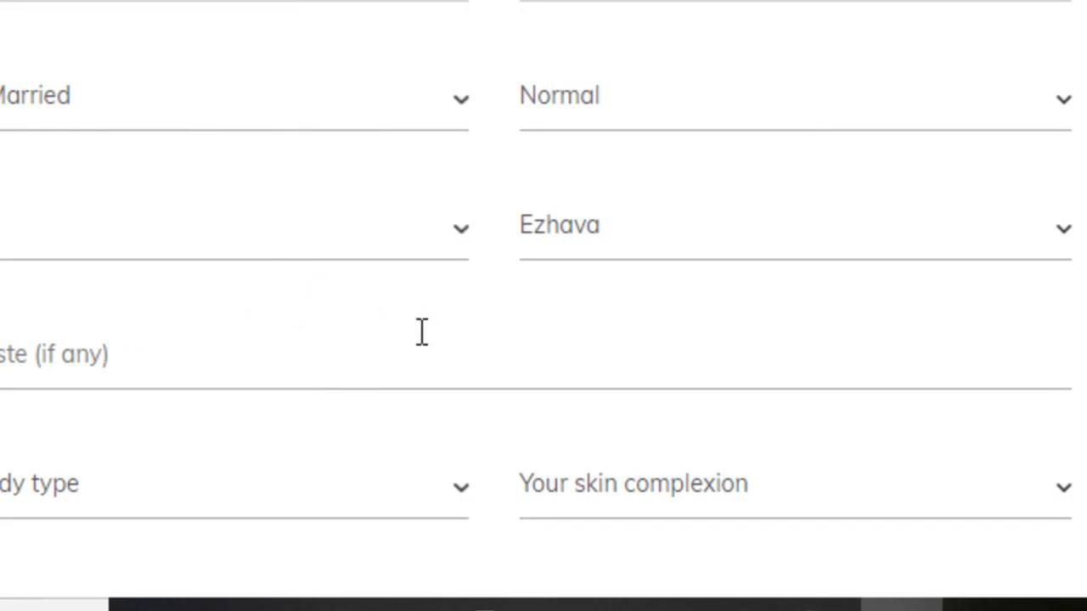
click(266, 378)
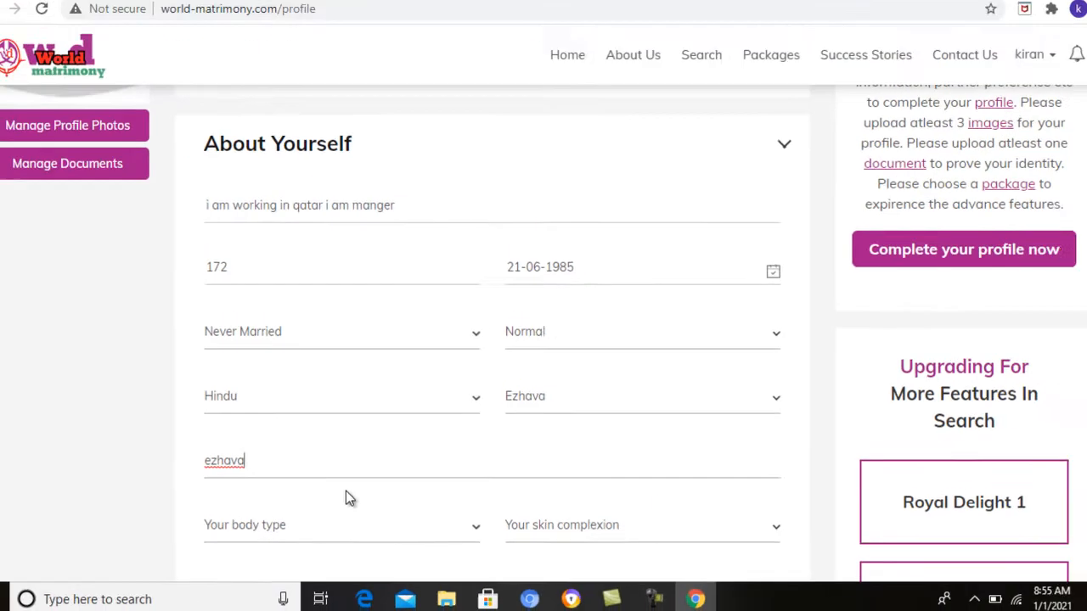
click(172, 417)
scroll(126, 423, down, 1)
scroll(323, 492, down, 1)
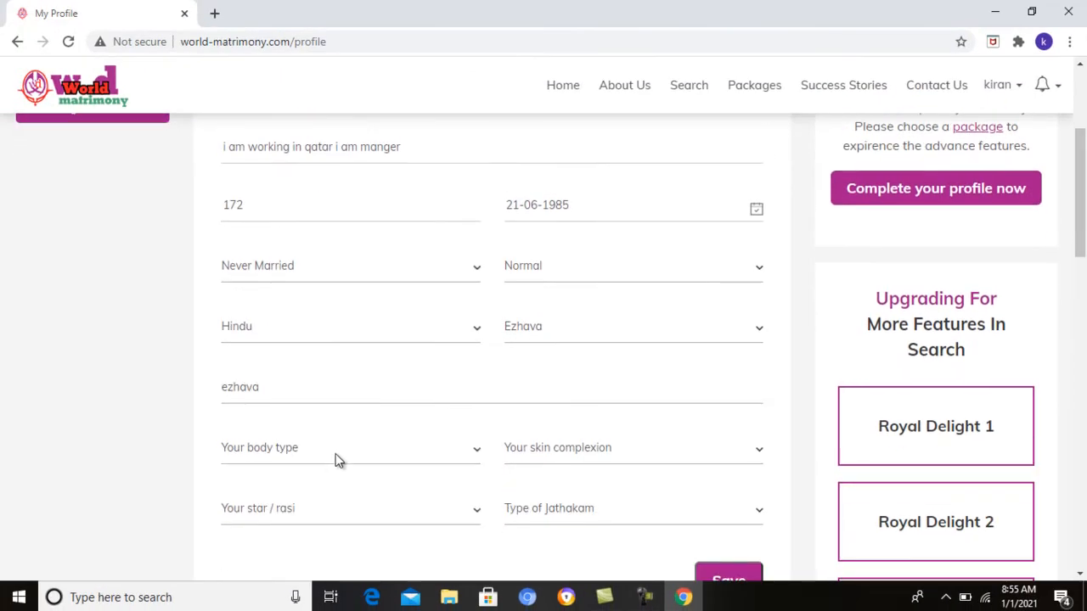
Set body type to Slim and complexion to Very Fair
click(337, 458)
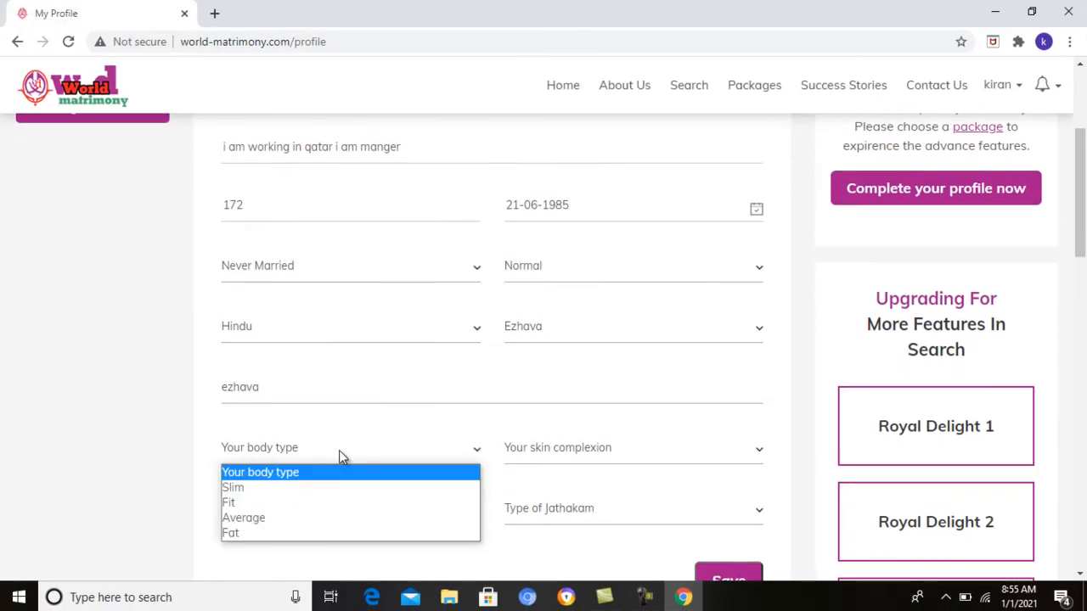
click(296, 492)
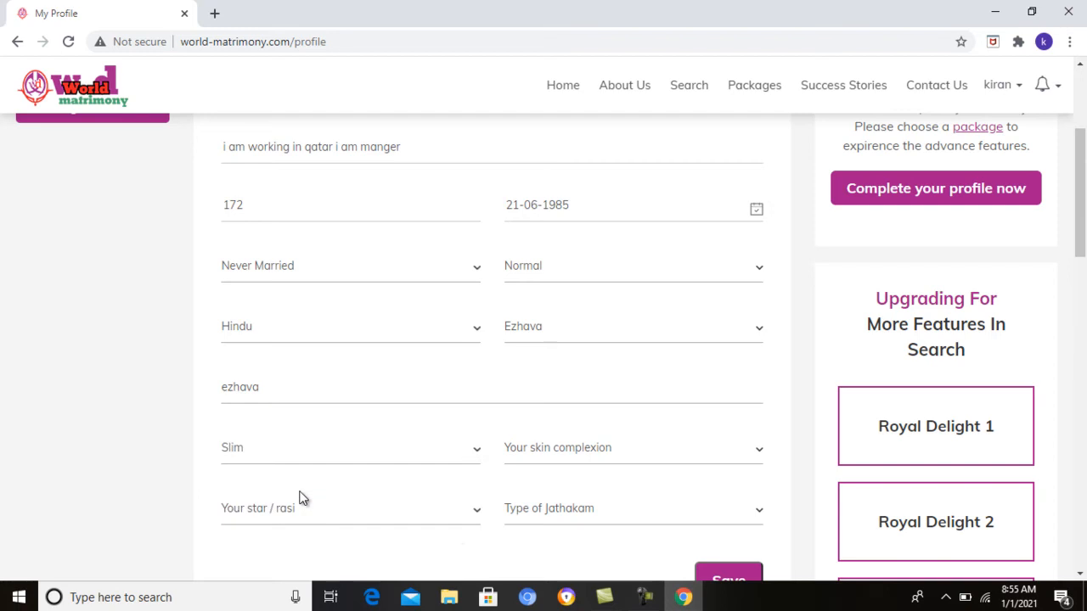
click(606, 448)
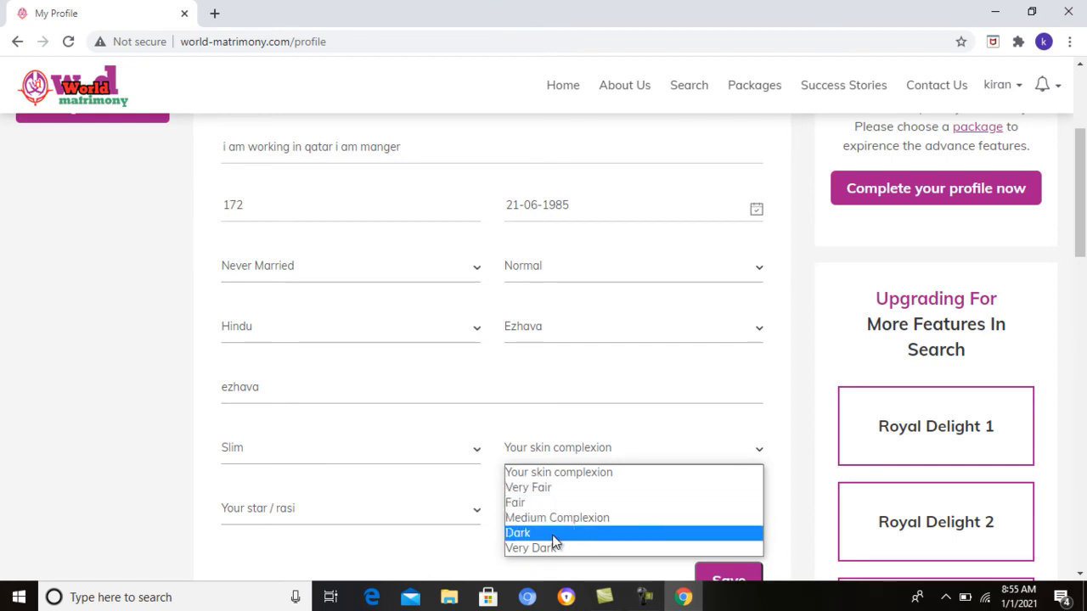
click(554, 488)
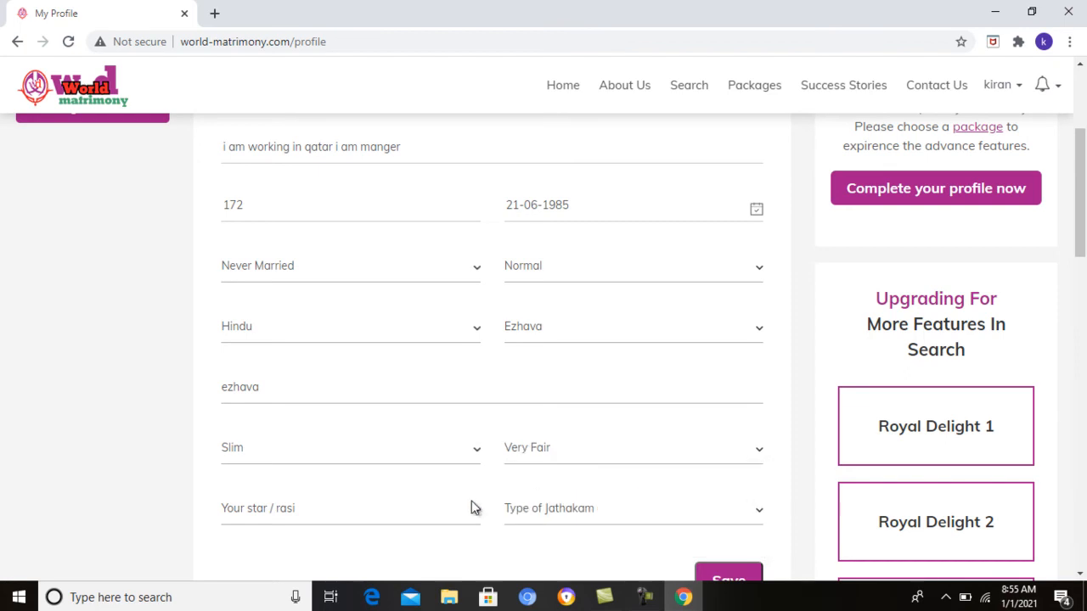
Choose star Pooyam and Sudha Jathakam, then save the personal details
click(328, 518)
scroll(311, 454, down, 1)
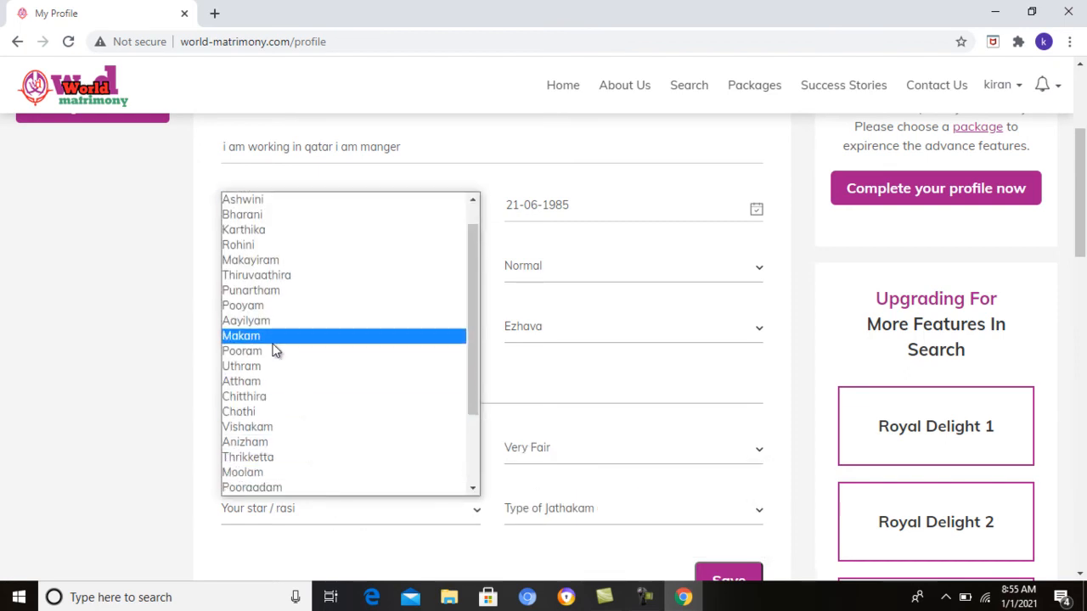
click(252, 308)
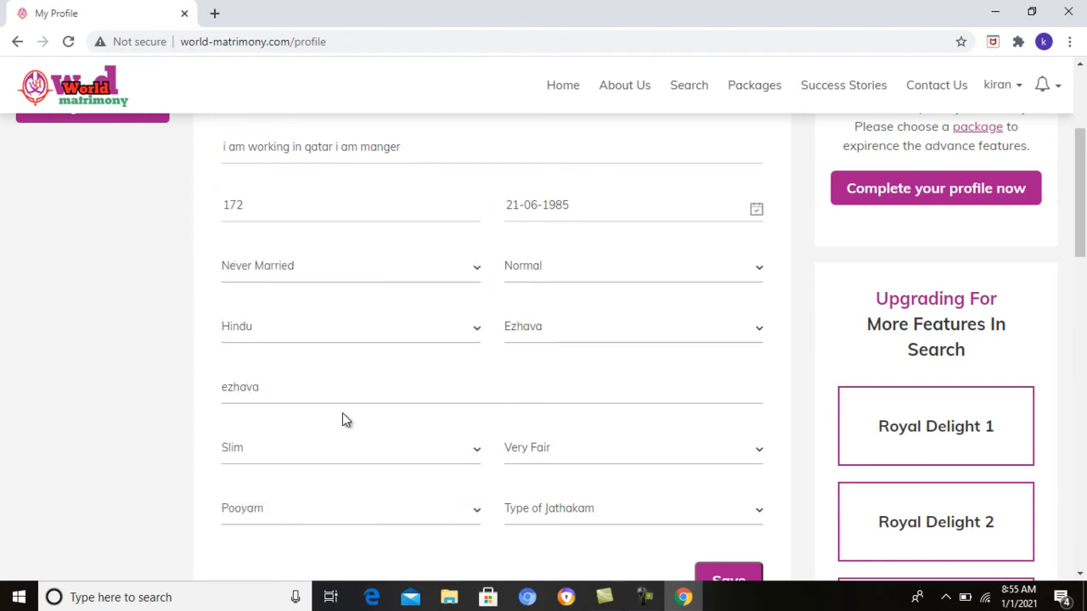
click(601, 518)
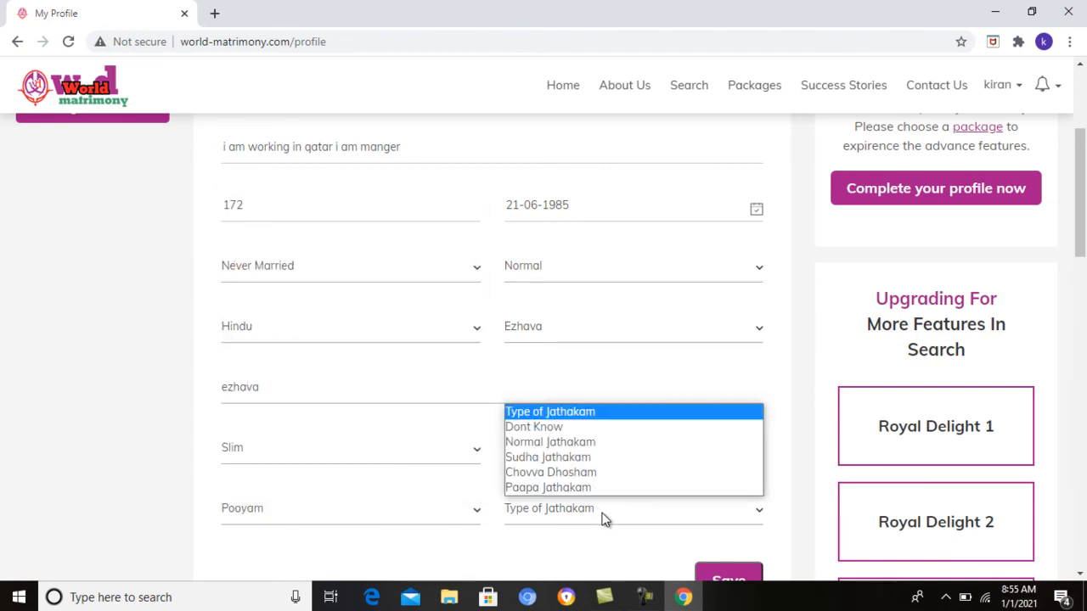
click(589, 463)
scroll(605, 514, down, 2)
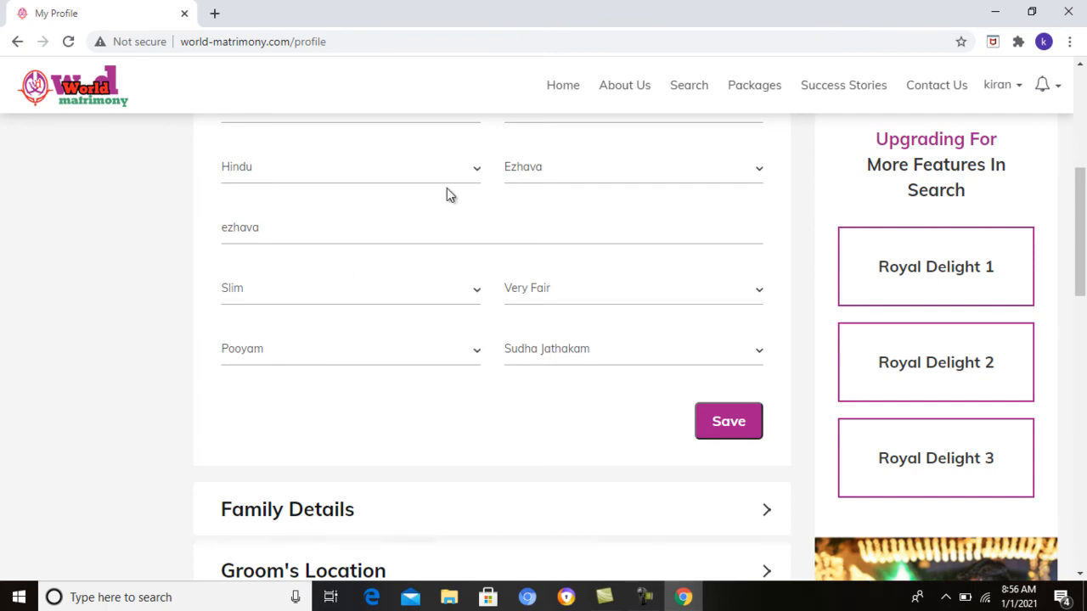
click(735, 423)
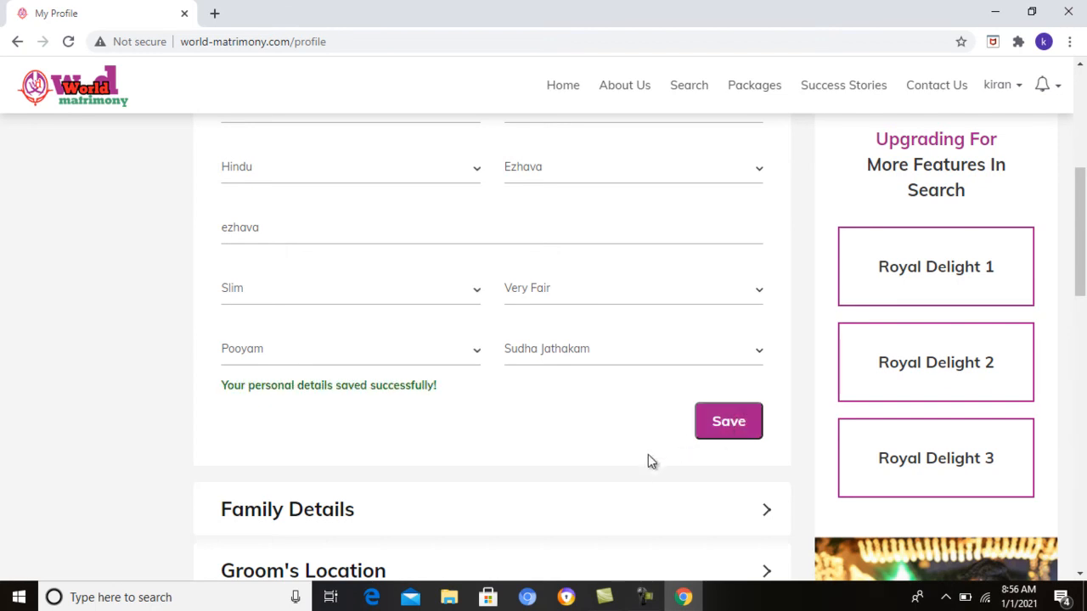
scroll(403, 340, up, 4)
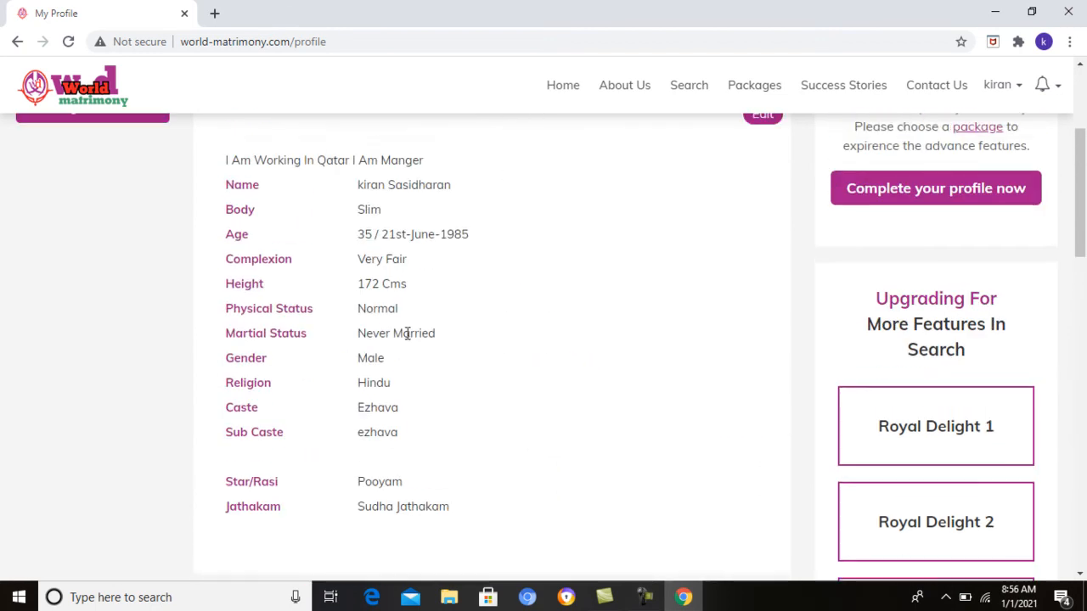
scroll(405, 361, down, 4)
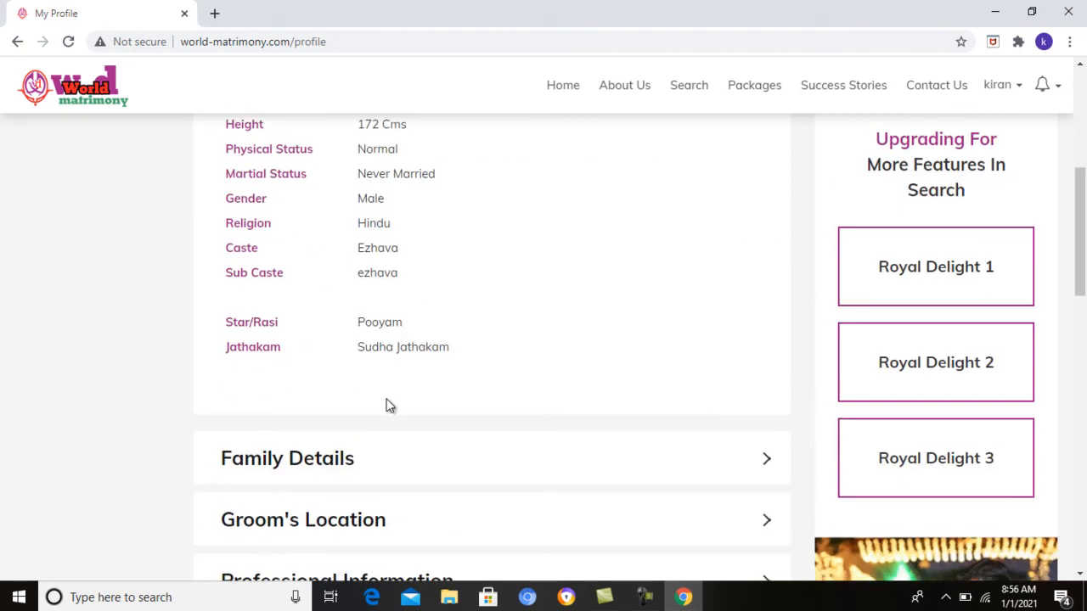
Enter the father's name, father's job 'not working', the mother's name and mother's job 'housewife'
click(327, 463)
scroll(625, 280, up, 2)
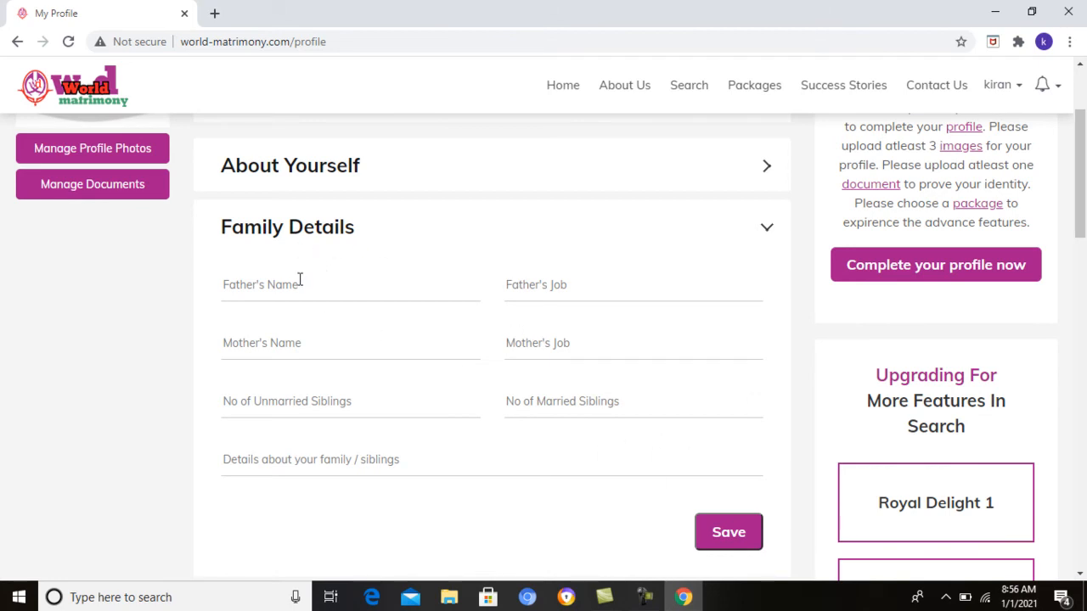
text(sasidharan)
click(588, 289)
text(not )
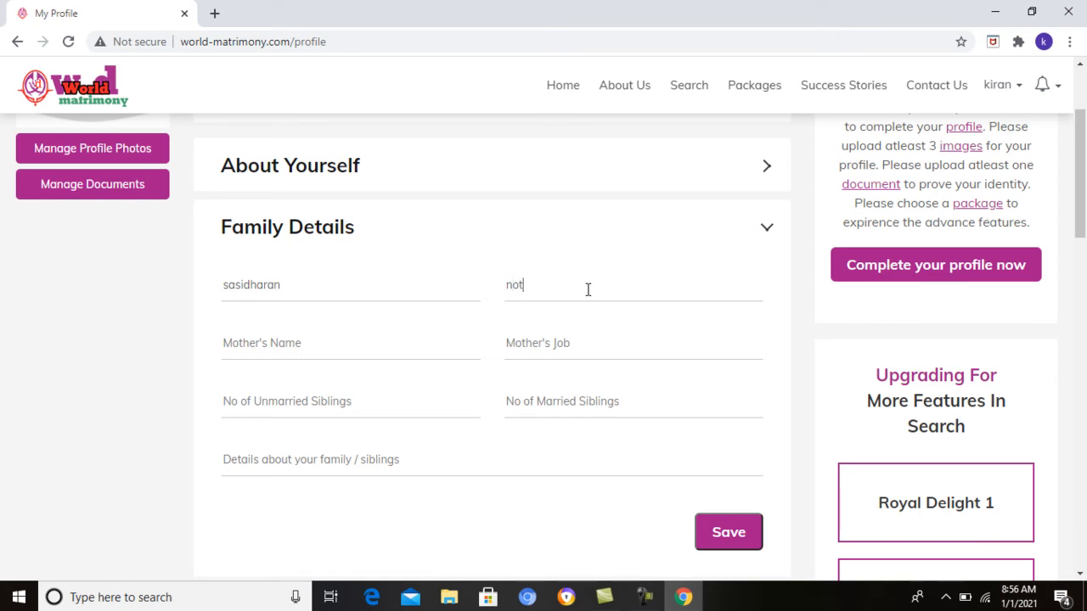
text(working)
click(321, 352)
text(ra)
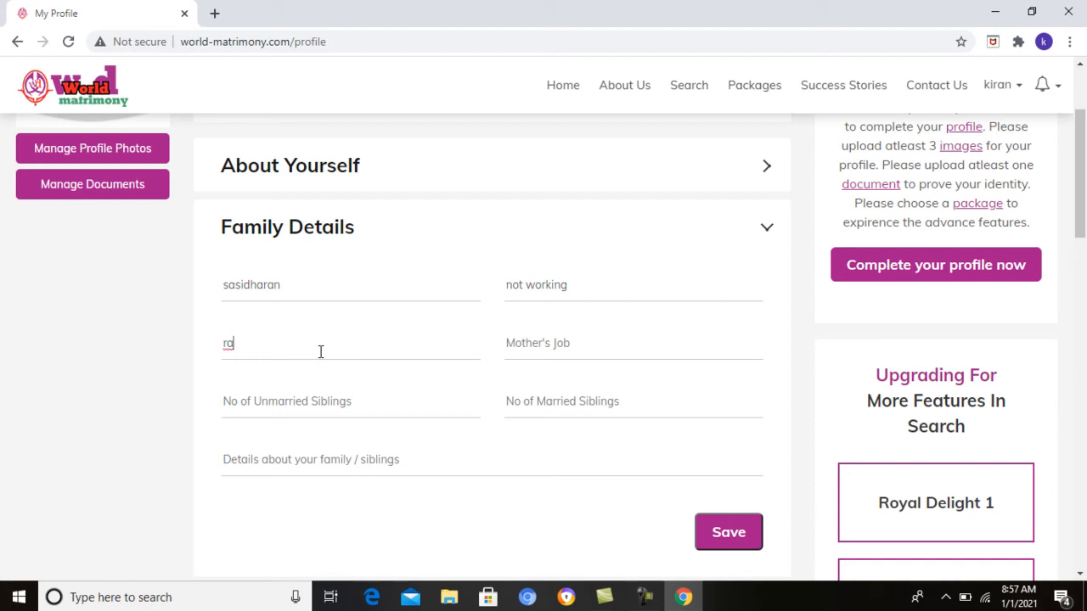
text(dhamany)
click(594, 346)
text(ho)
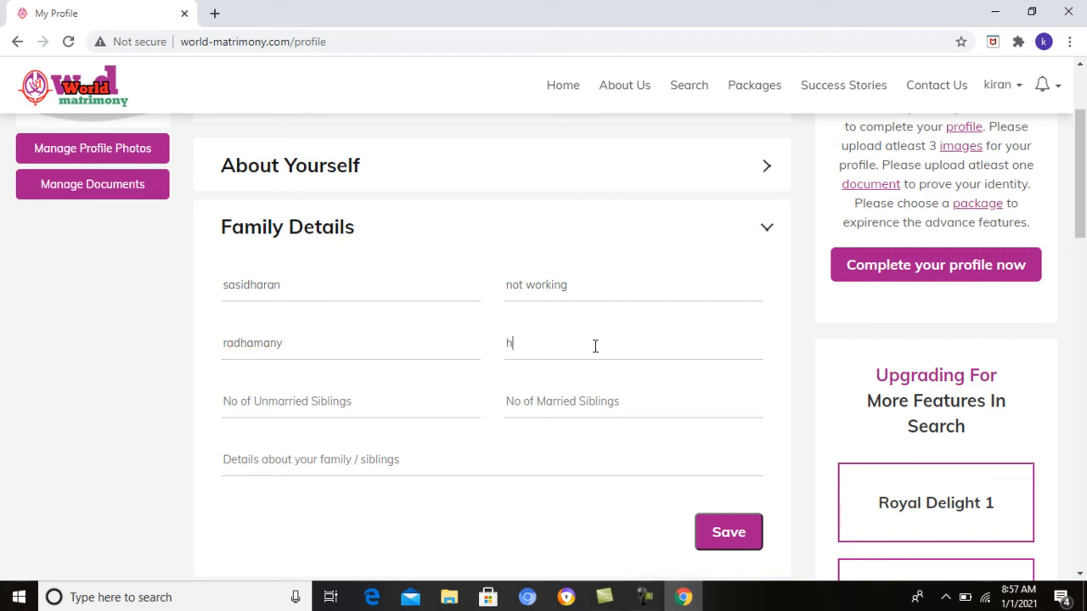
text(usewife)
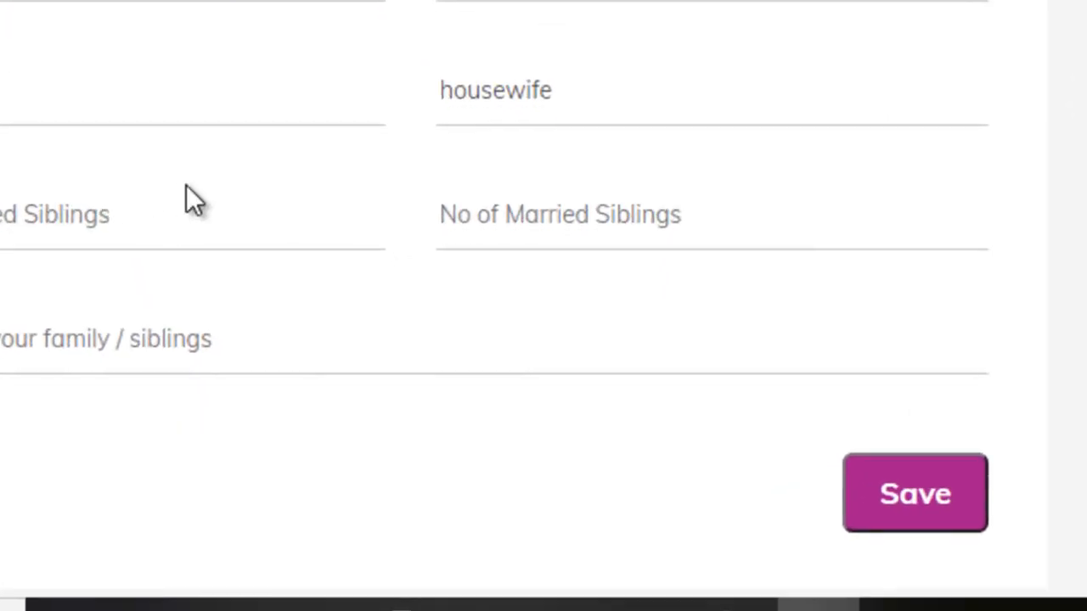
Enter 1 married sibling and focus the siblings description, dismissing the autofill suggestion
click(113, 219)
click(521, 218)
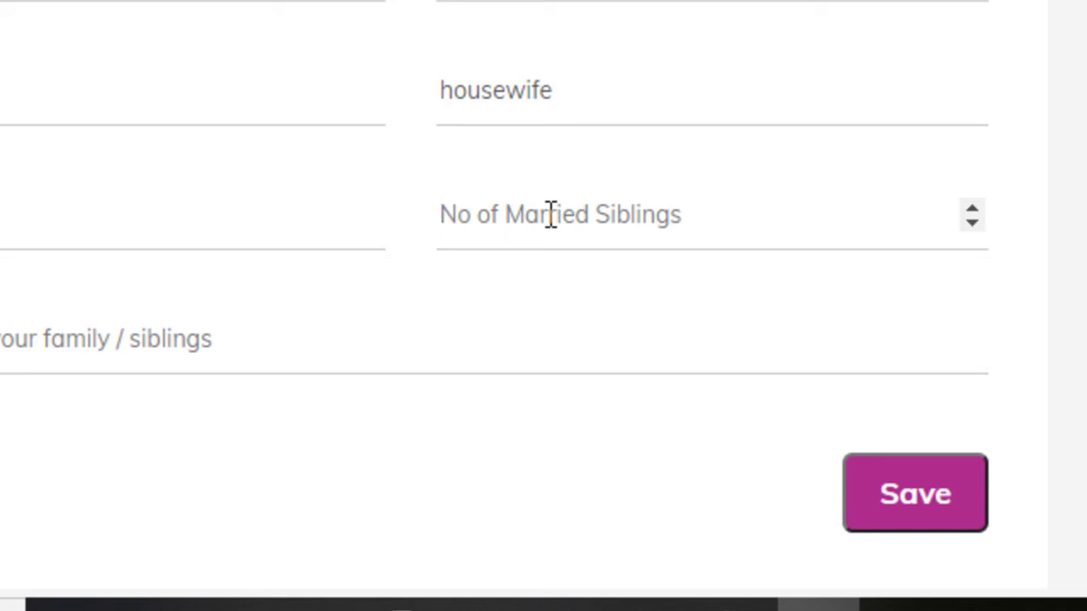
text(1)
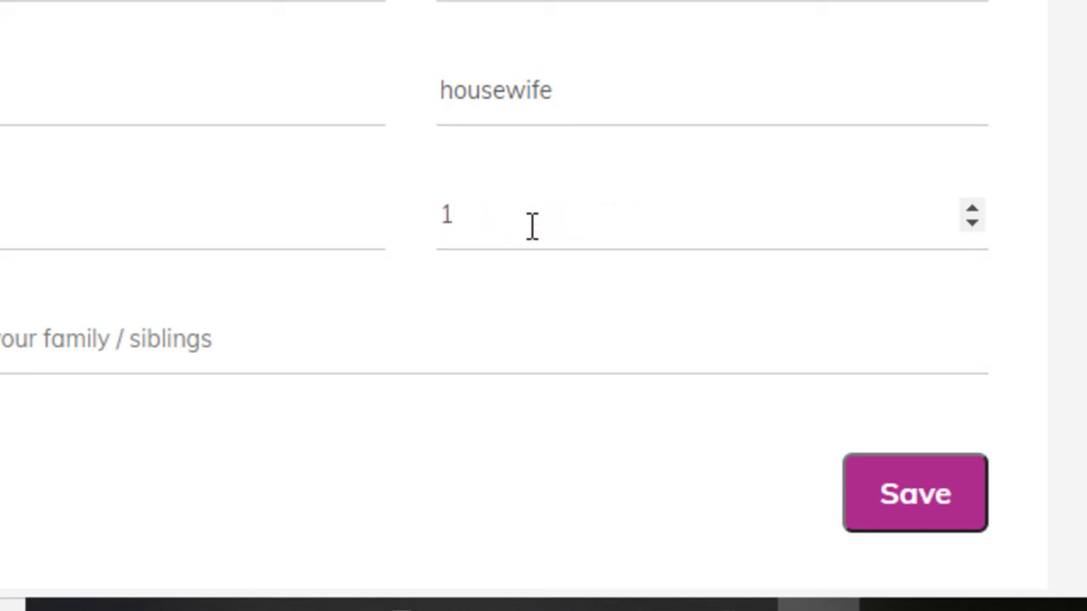
click(153, 352)
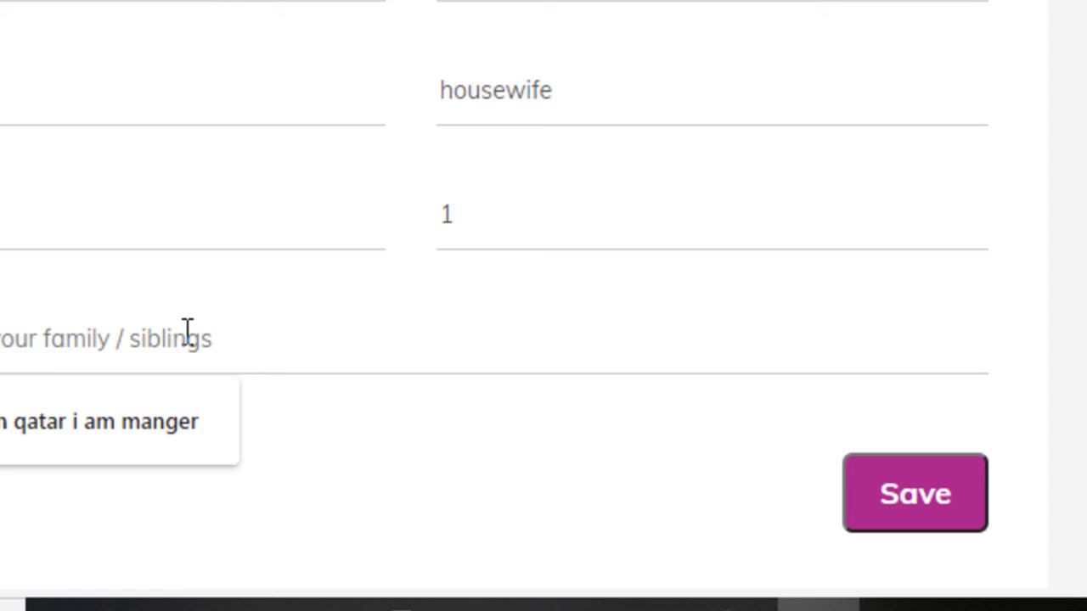
click(188, 331)
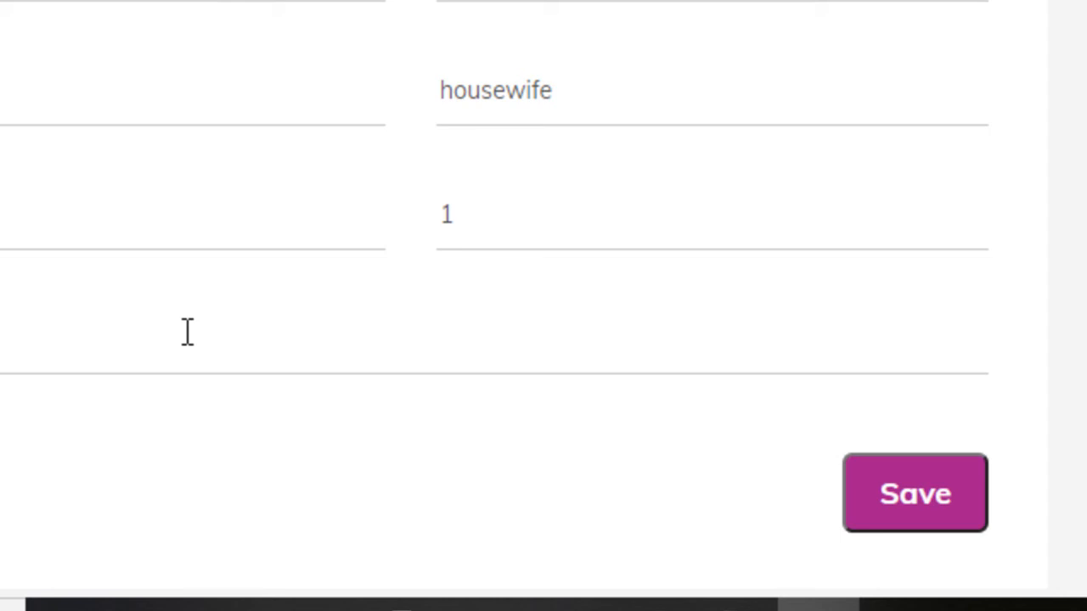
Write a siblings description mentioning father, mother and a married brother
text(le fam)
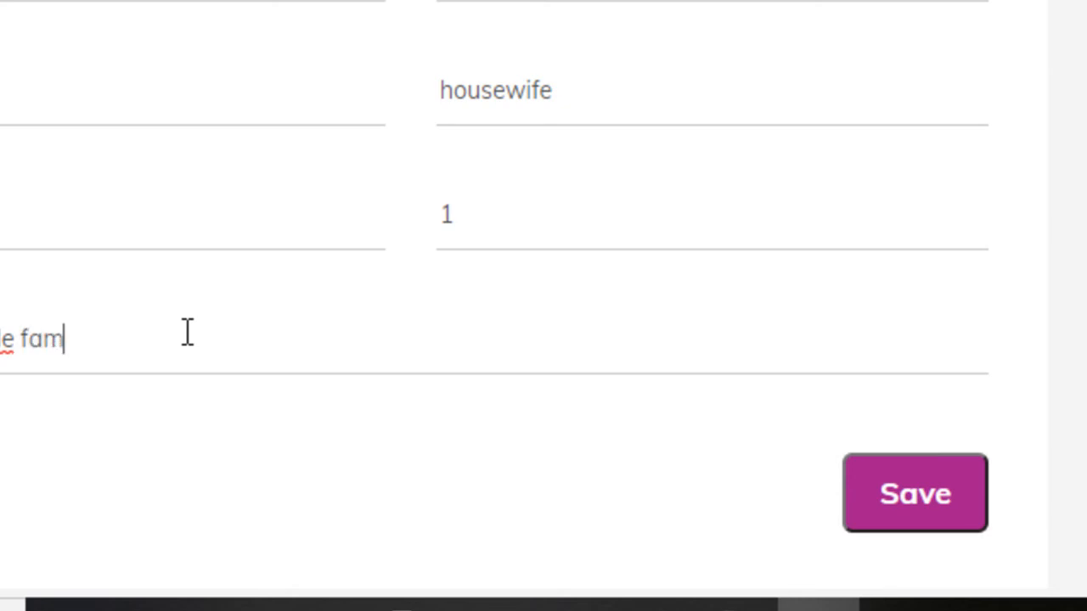
text(ile i have)
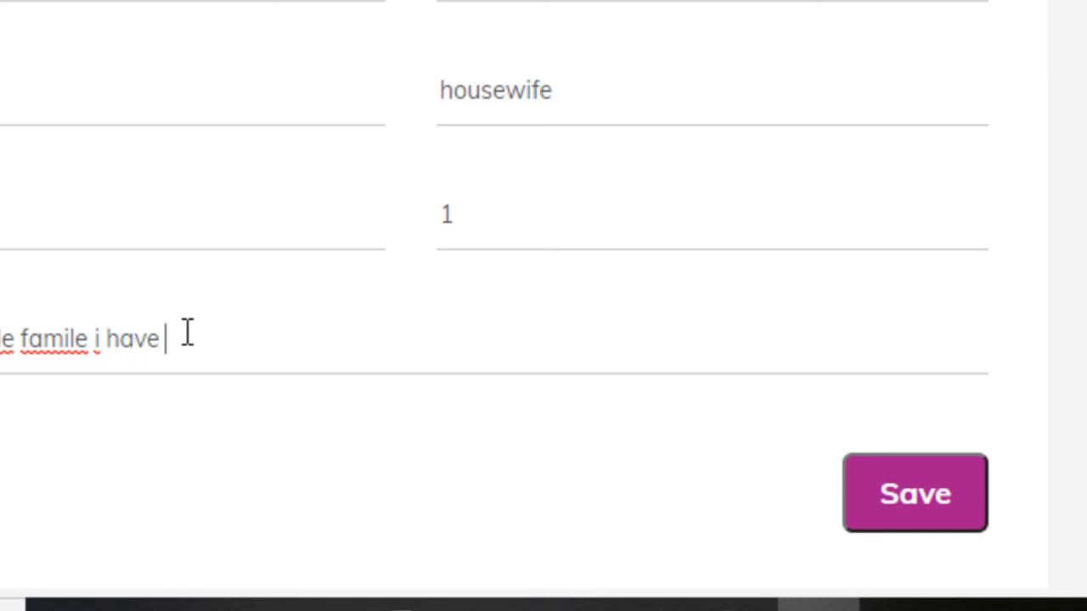
key(BackSpace)
key(BackSpace)
key(BackSpace)
key(BackSpace)
key(BackSpace)
key(BackSpace)
key(BackSpace)
key(BackSpace)
key(BackSpace)
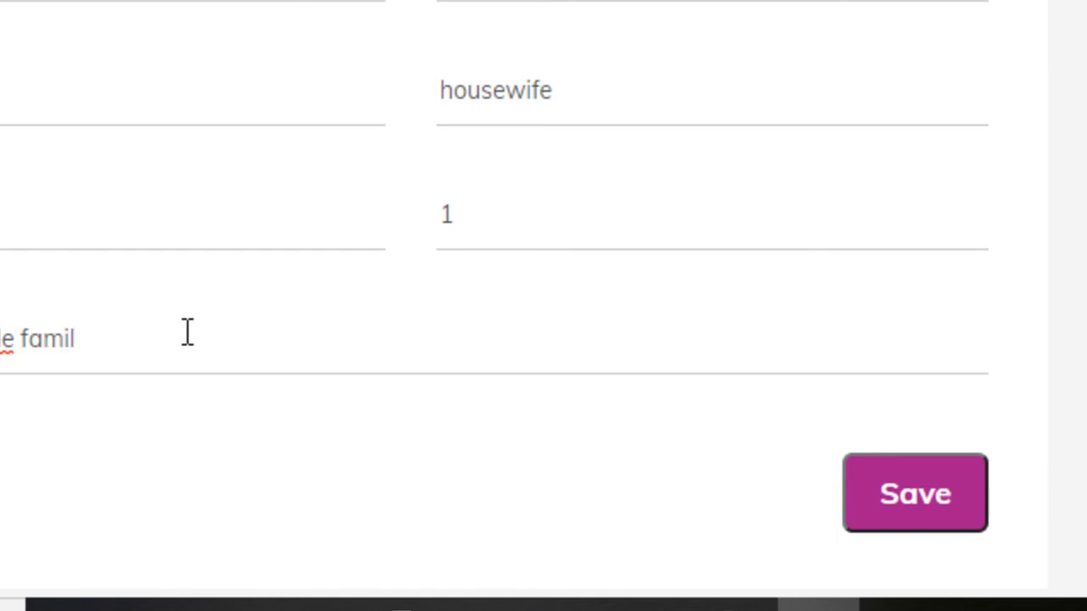
text(y i have )
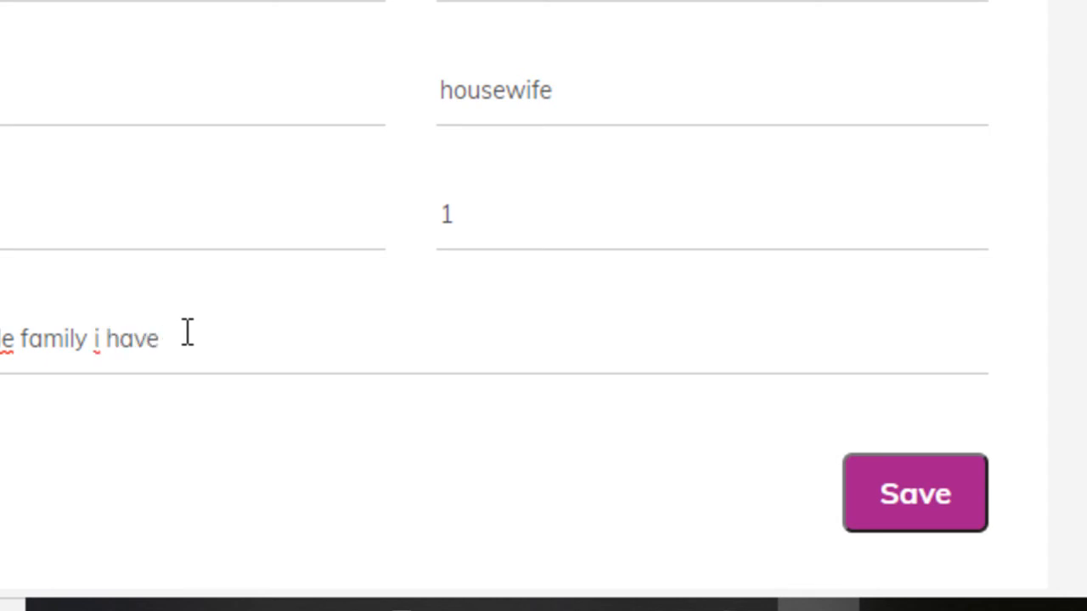
text(fater)
key(BackSpace)
key(BackSpace)
key(BackSpace)
text(ther and mother)
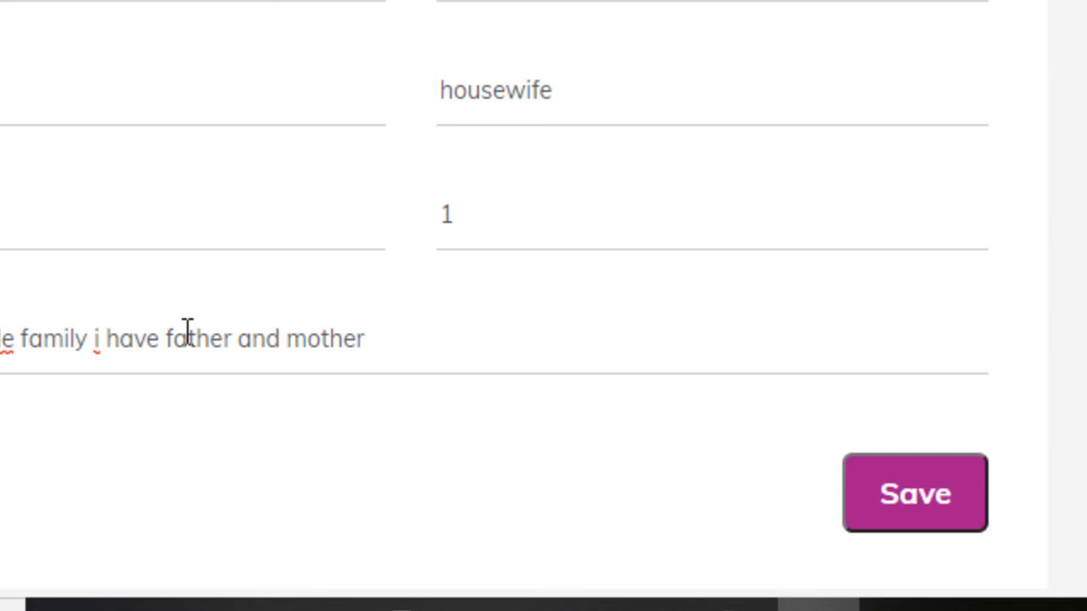
text( i have )
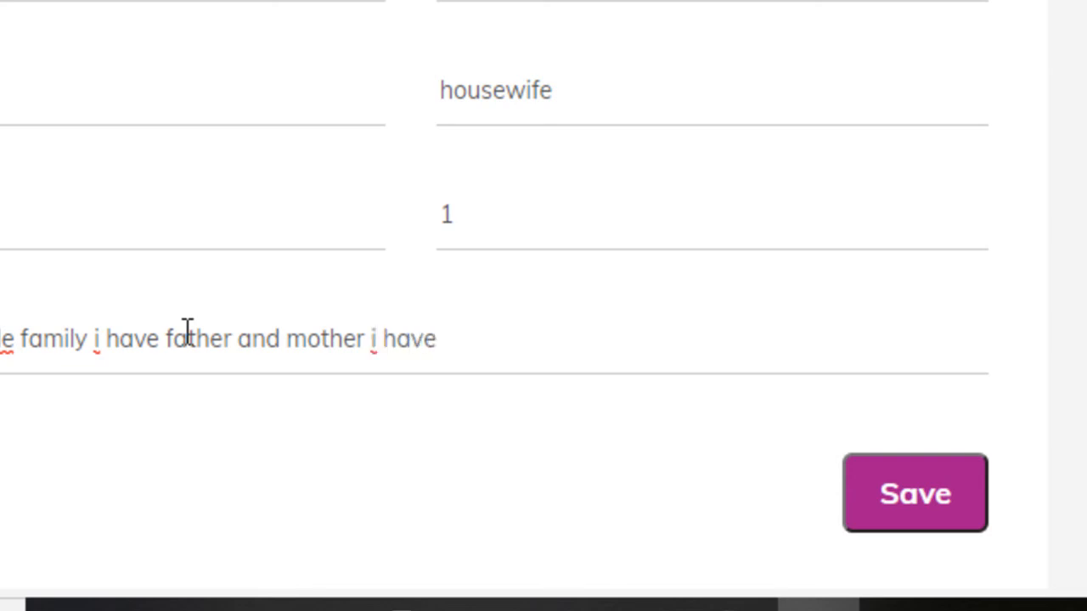
text(broter)
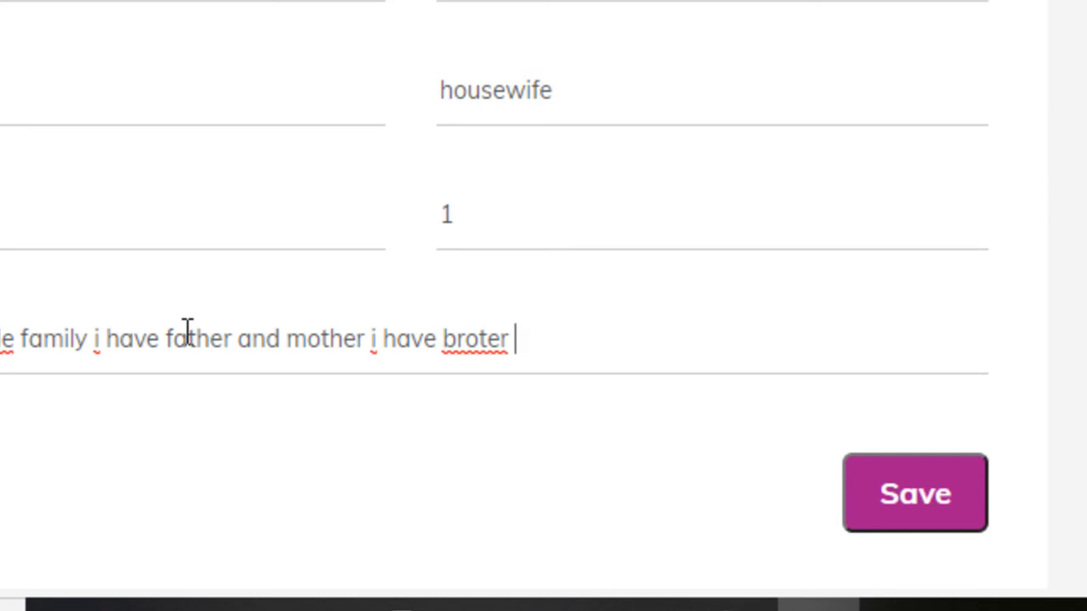
text(he marr)
text(ied)
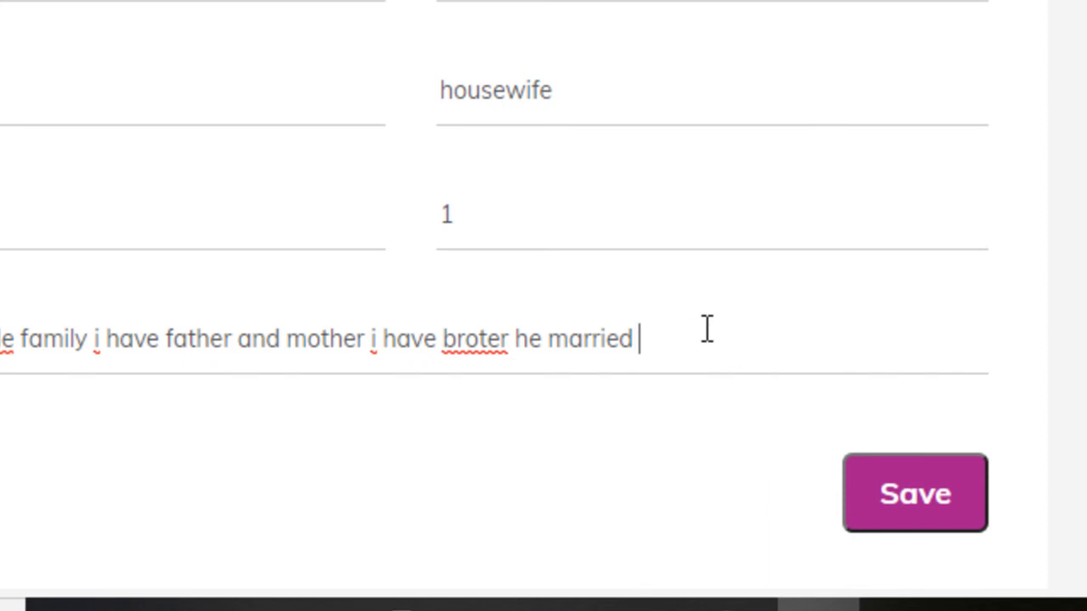
Save the family details and open Groom's Location for editing
click(908, 503)
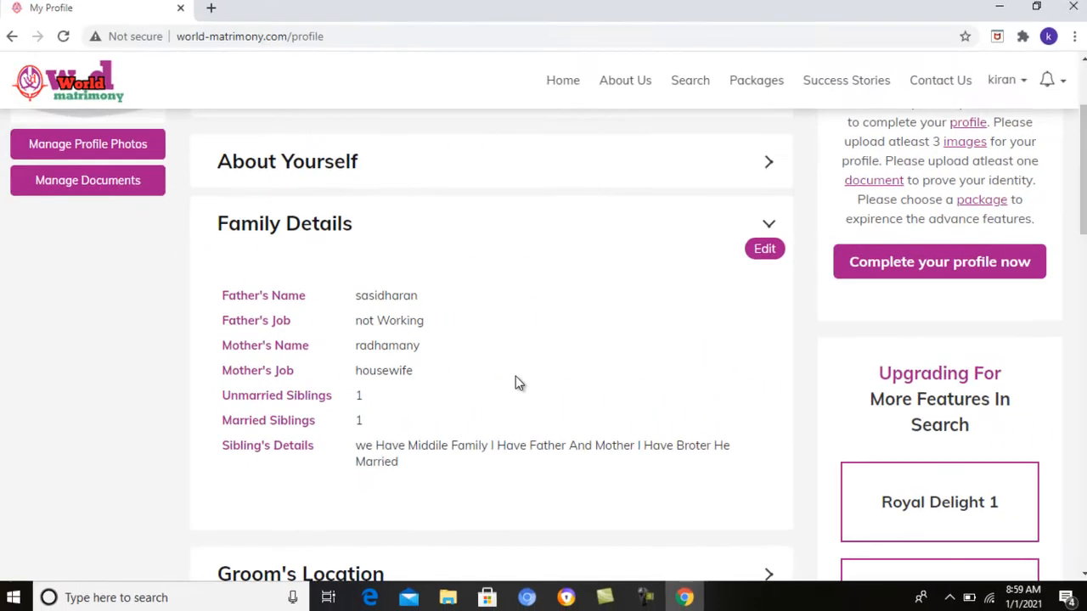
scroll(513, 377, up, 2)
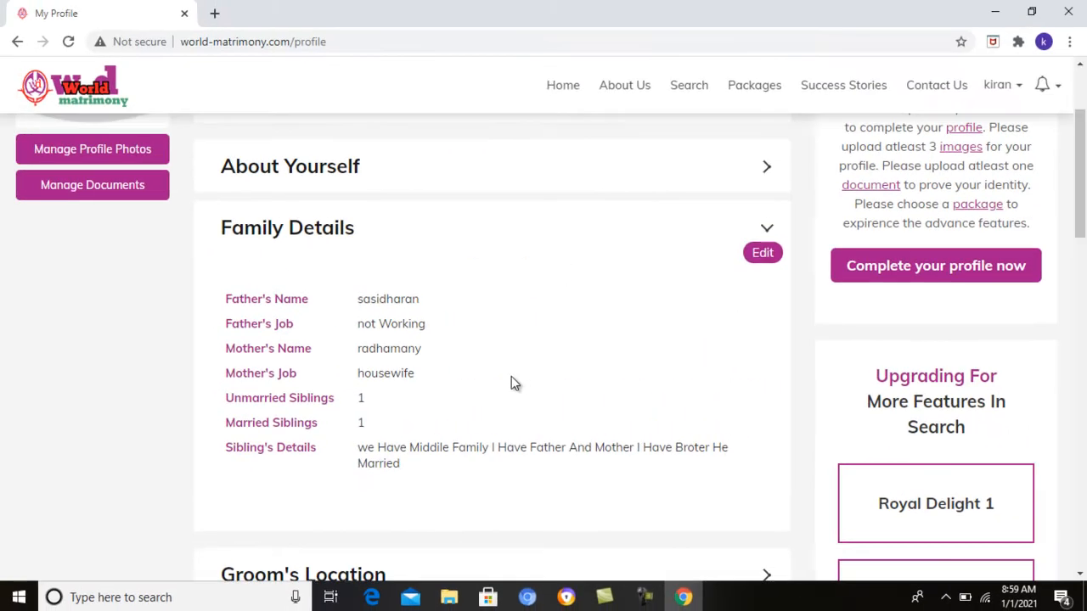
scroll(501, 388, down, 3)
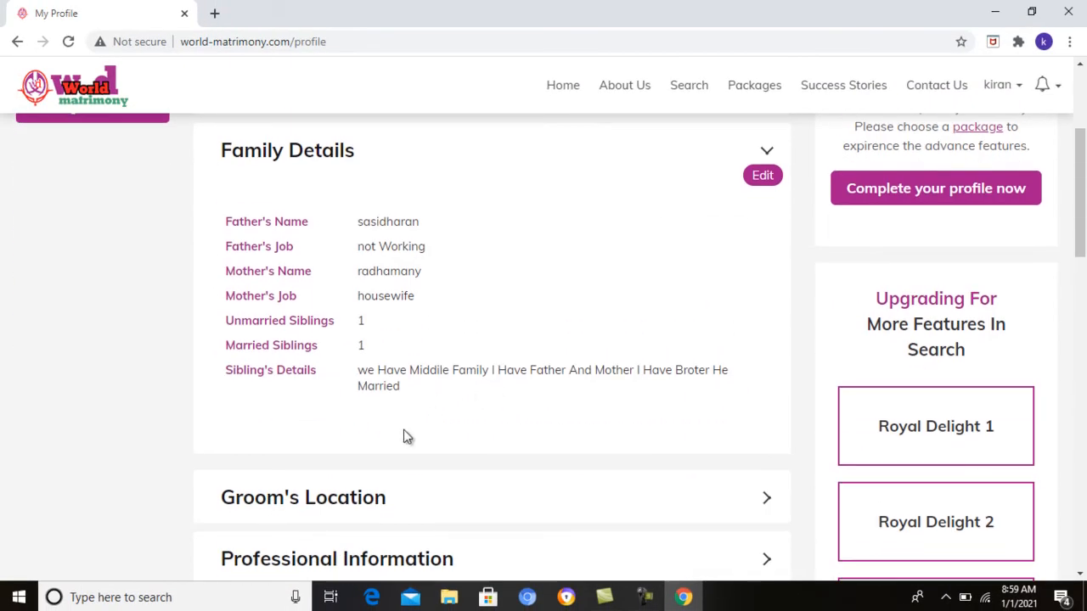
scroll(382, 485, down, 1)
click(422, 416)
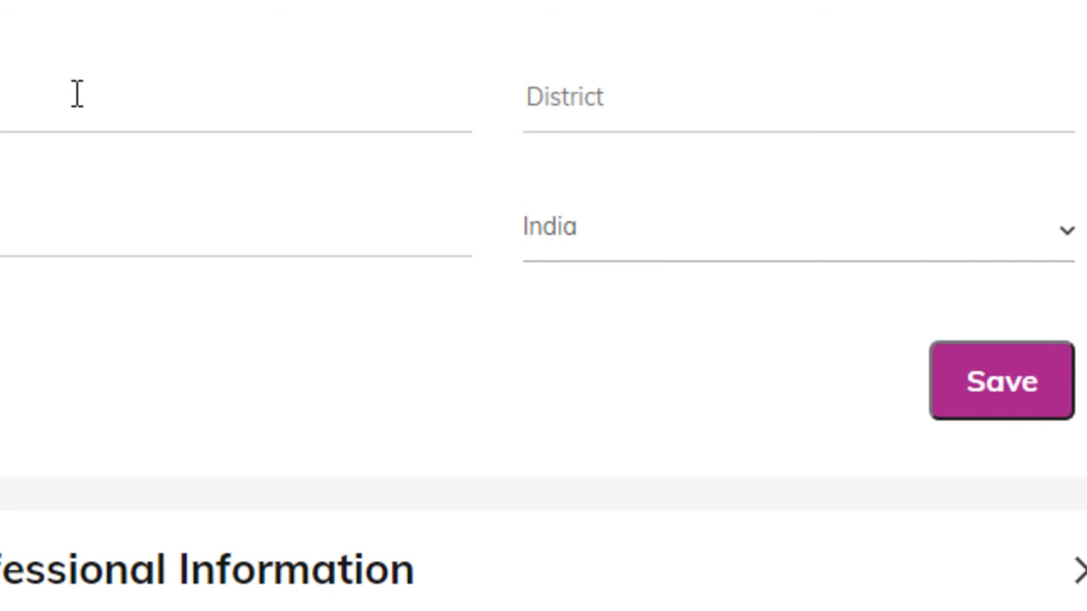
Enter kollam as the district, keep India as the country, and save the groom's location
click(567, 106)
text(kollam)
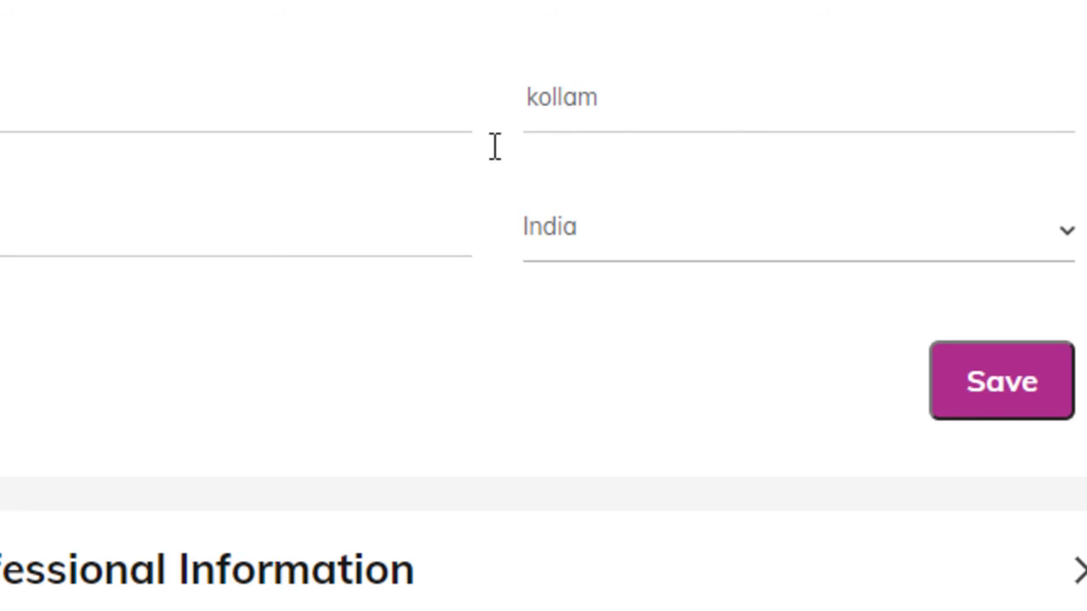
click(111, 232)
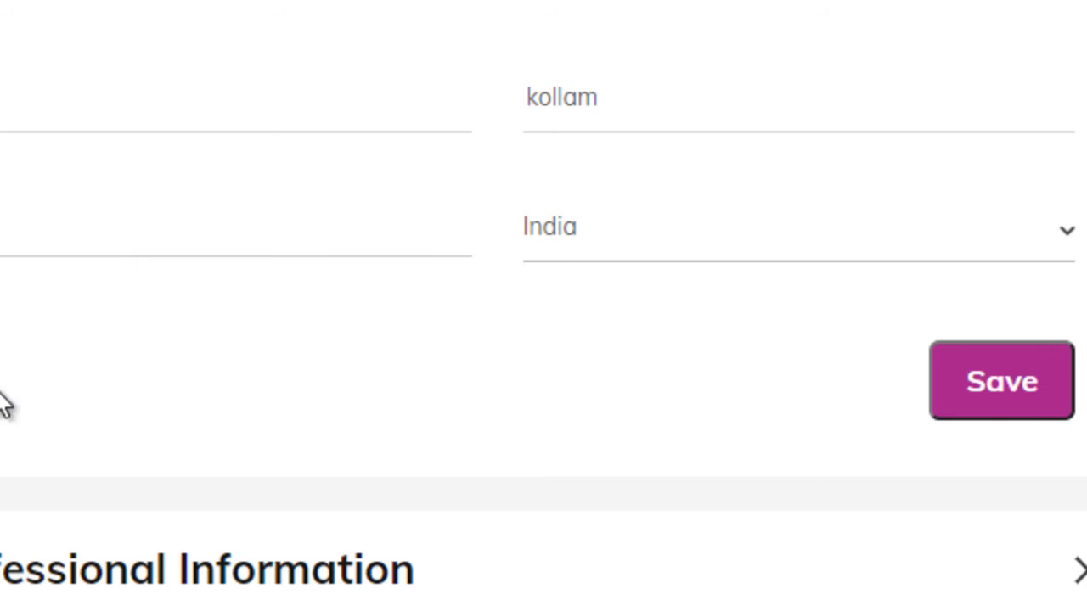
click(657, 226)
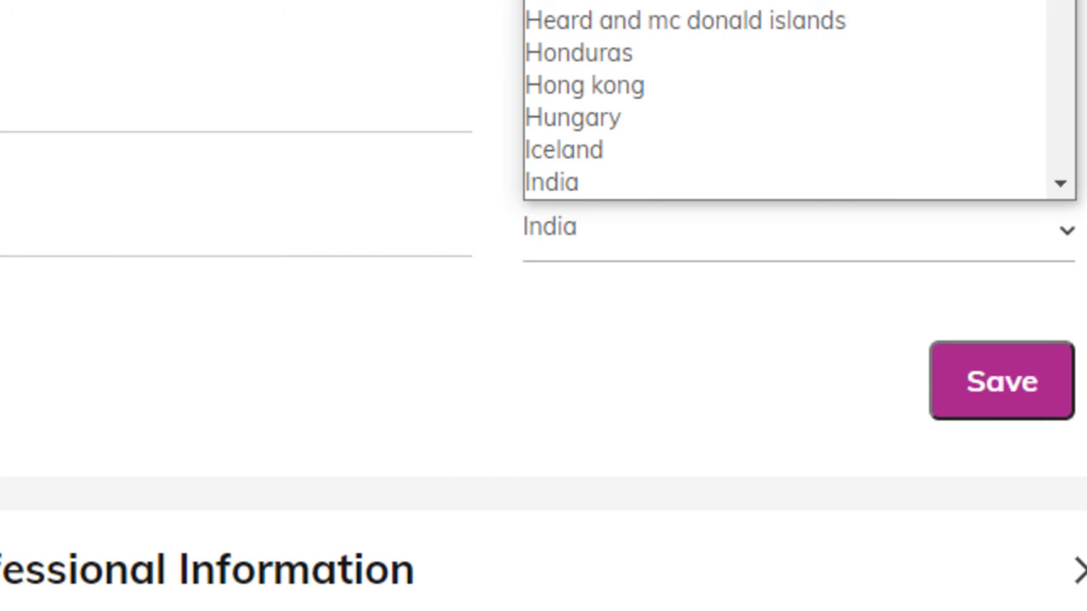
click(625, 181)
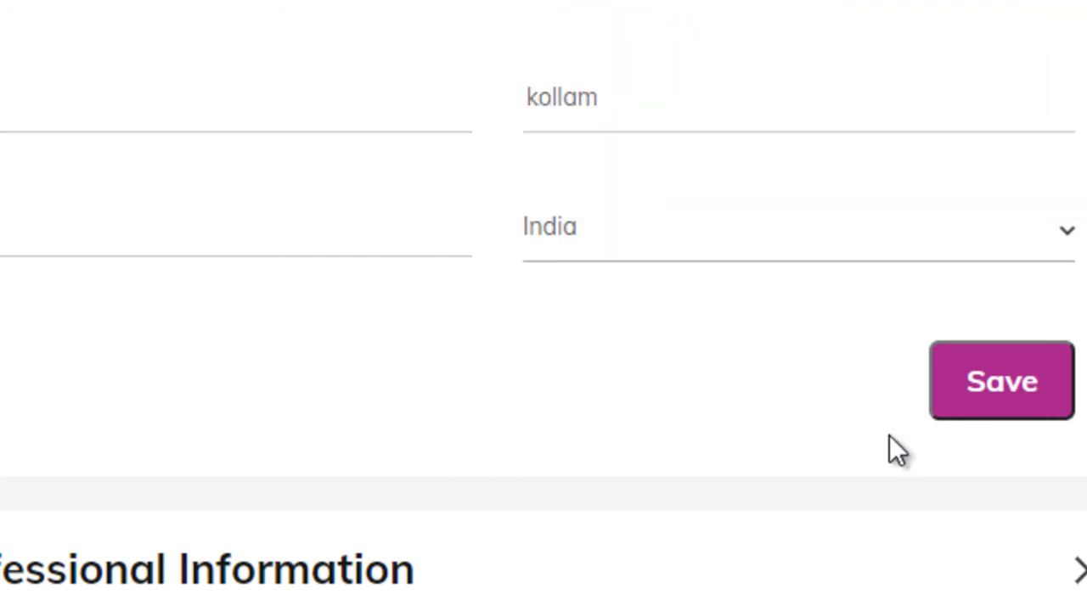
click(1008, 405)
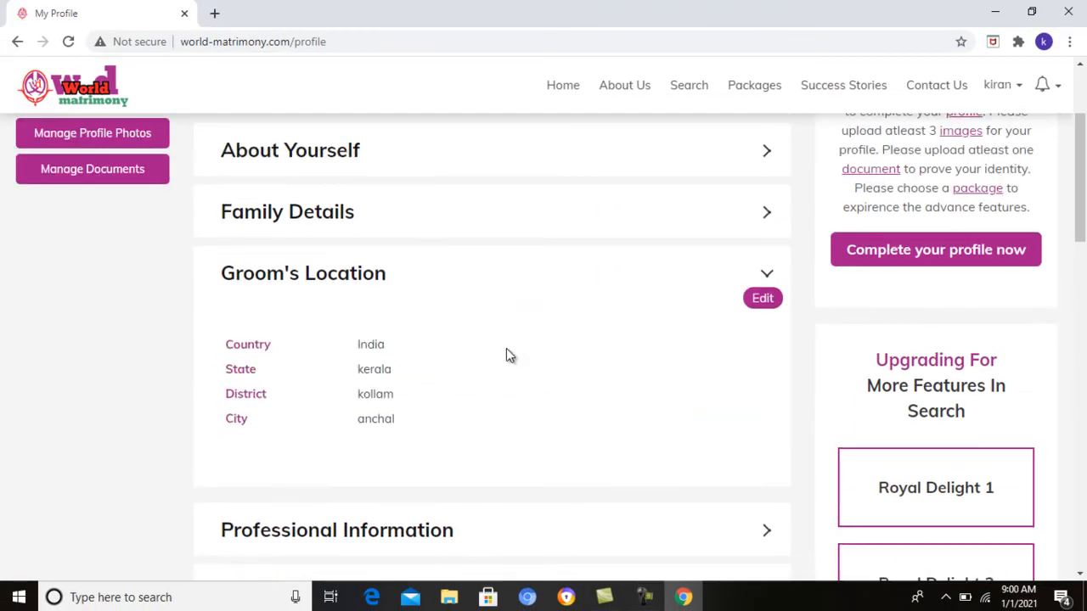
scroll(506, 348, up, 1)
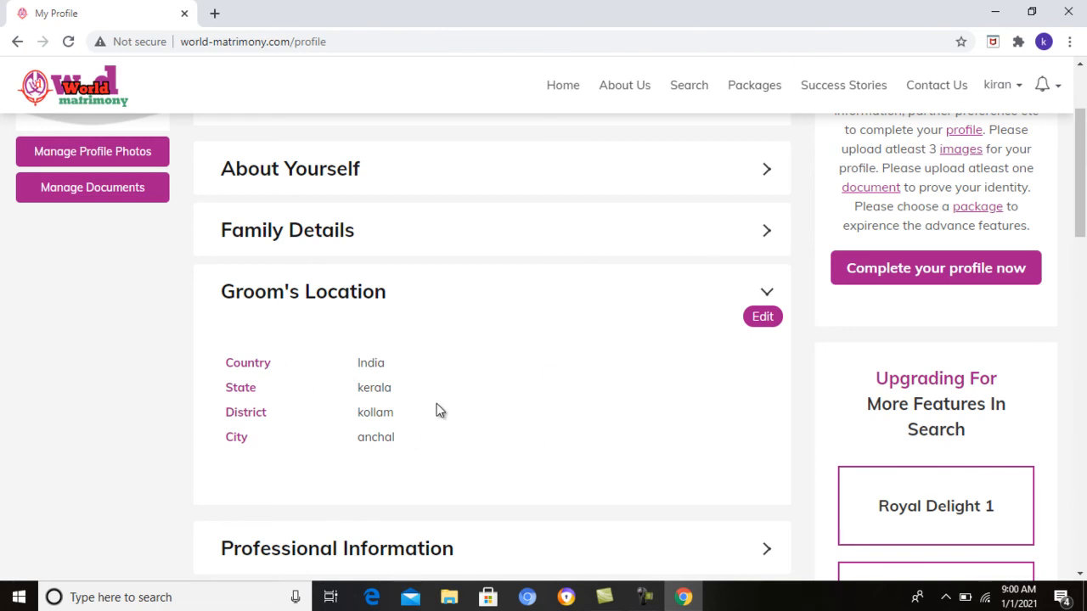
Expand Professional Information and choose Graduation as the education type
scroll(445, 477, down, 2)
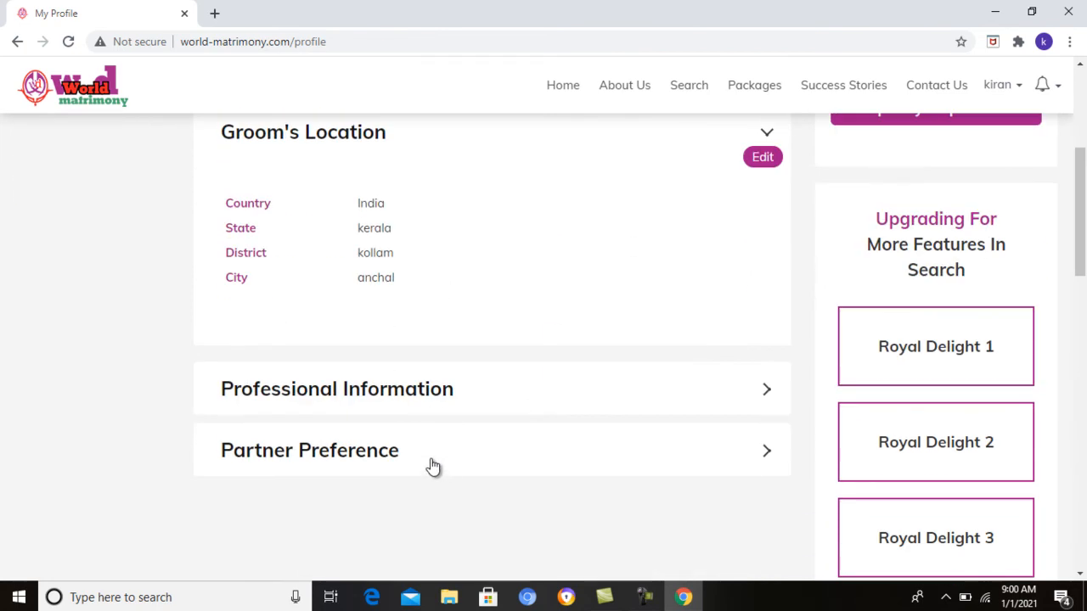
click(415, 387)
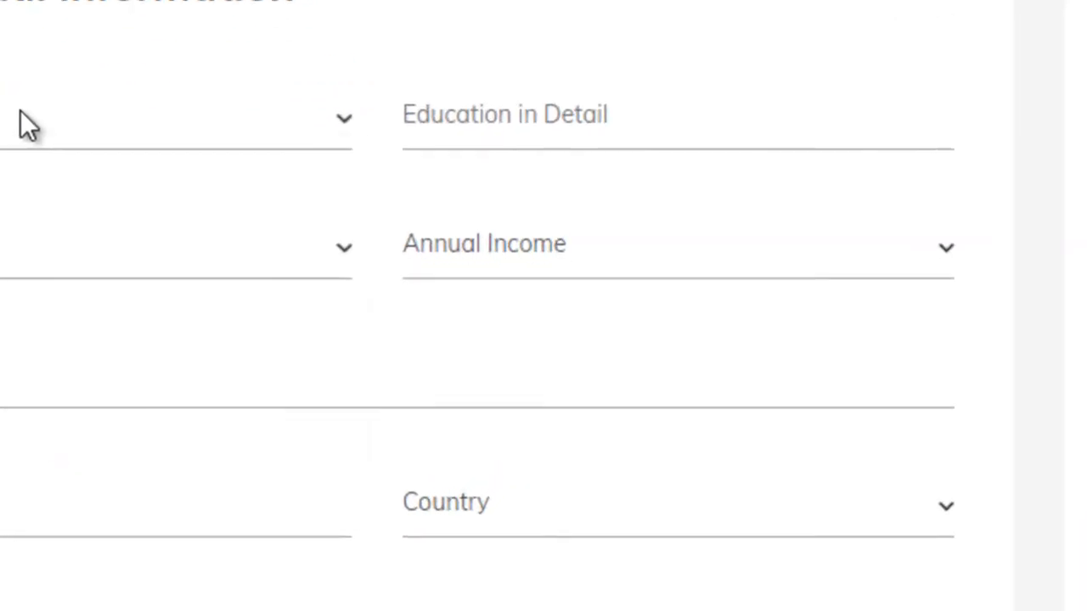
click(324, 253)
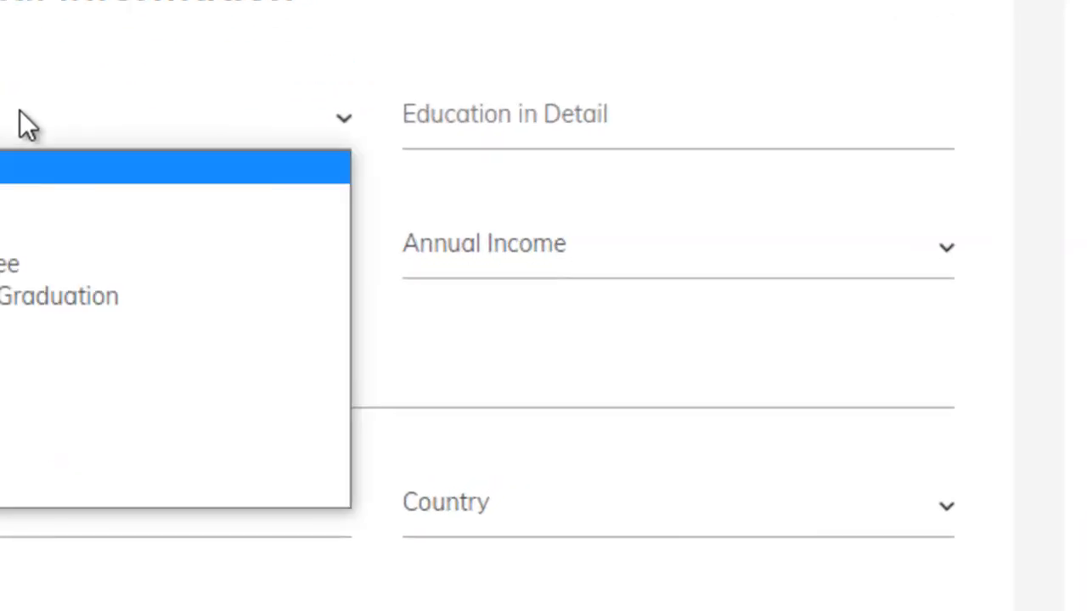
click(5, 204)
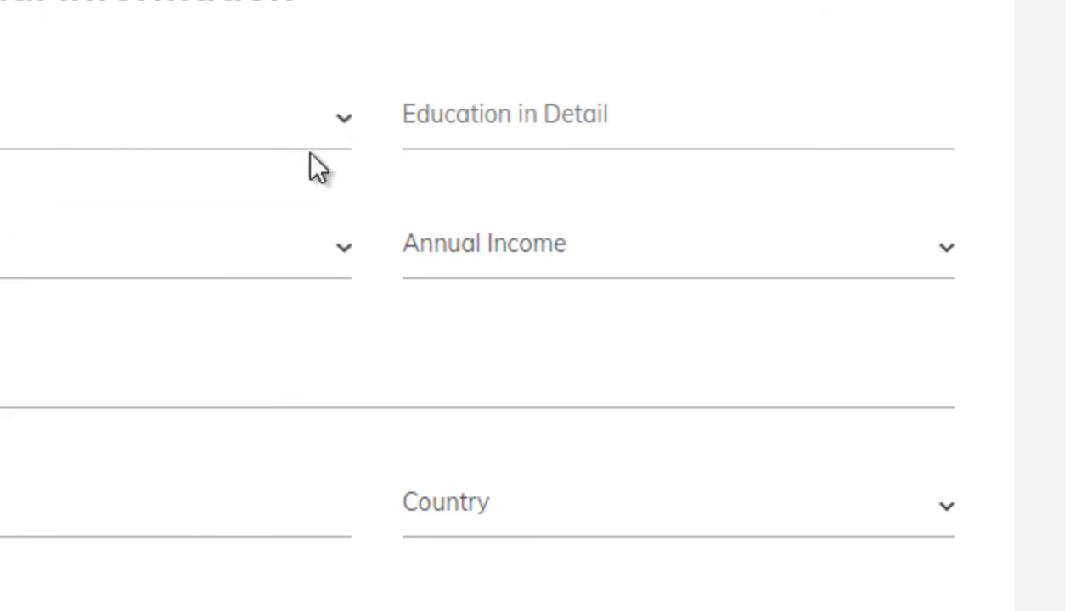
Enter 'gragushtion degree HR management' as the education detail
click(546, 114)
text(gra)
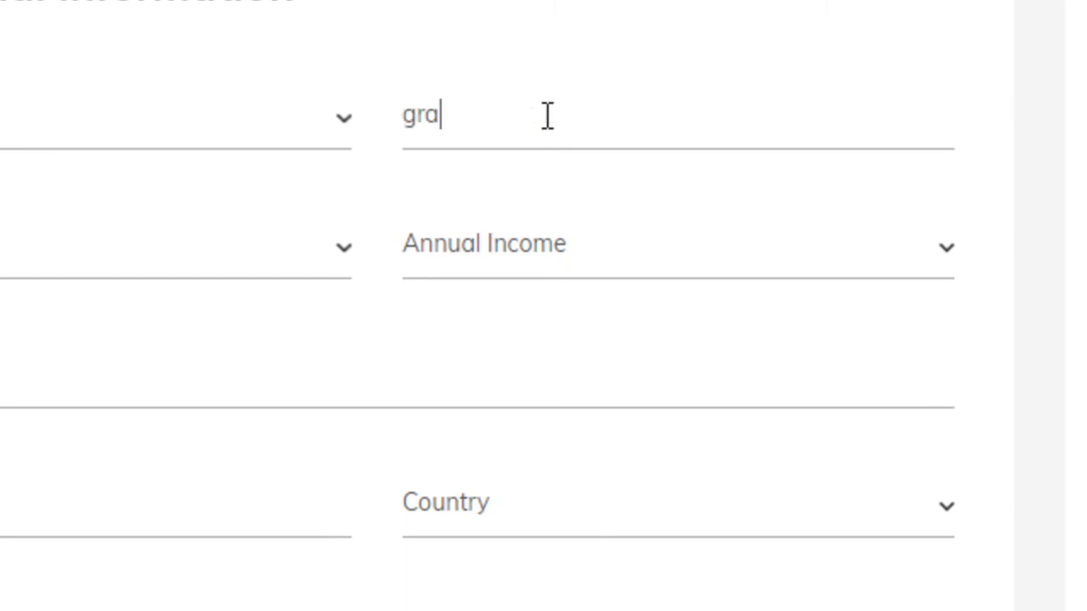
text(gut)
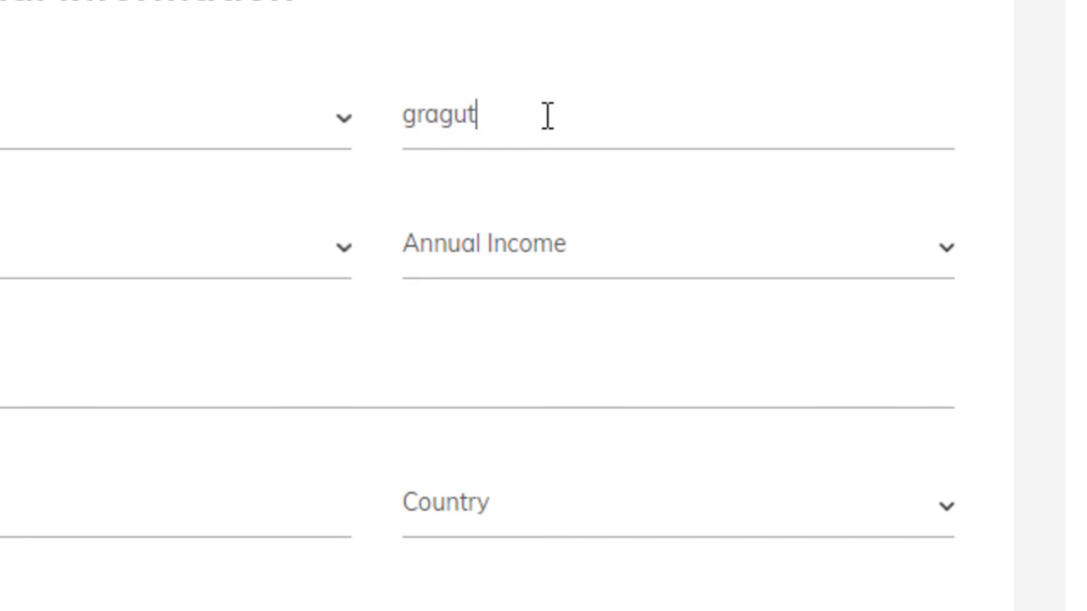
text(ion )
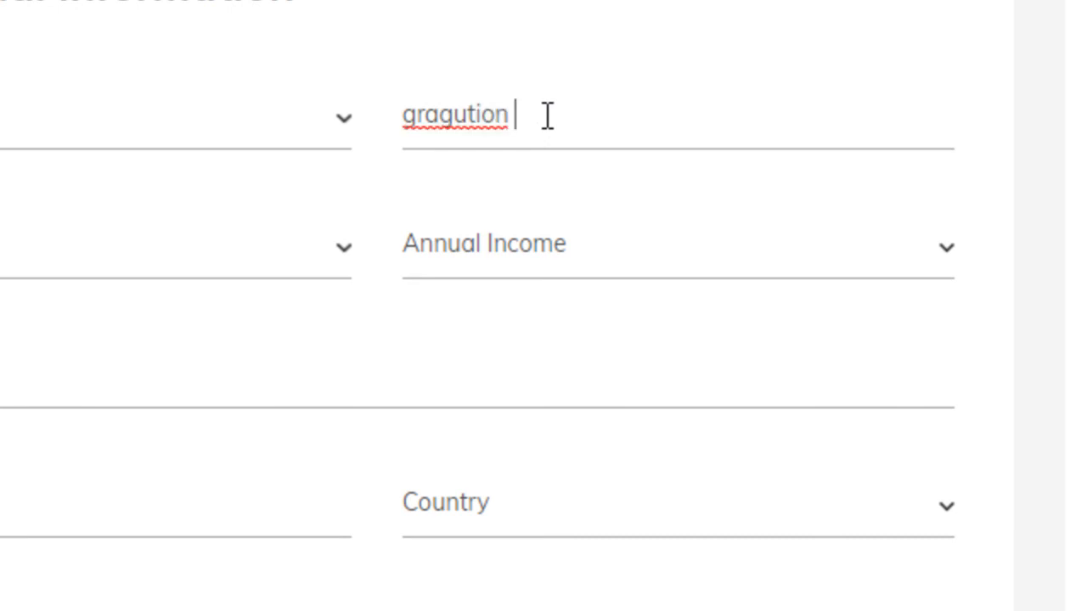
text(degree hu)
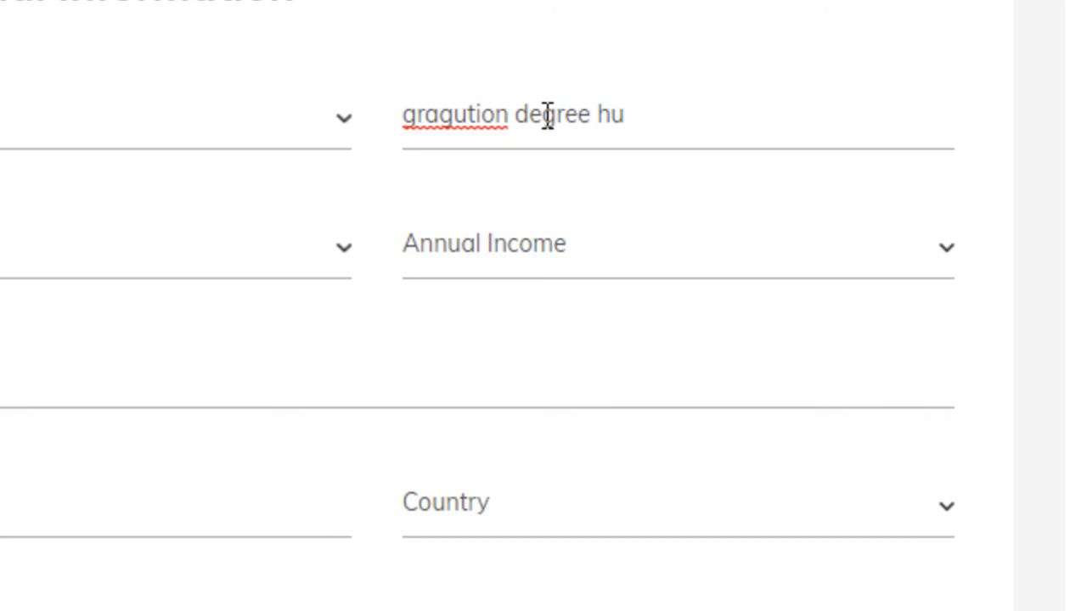
key(BackSpace)
key(BackSpace)
text(HR management)
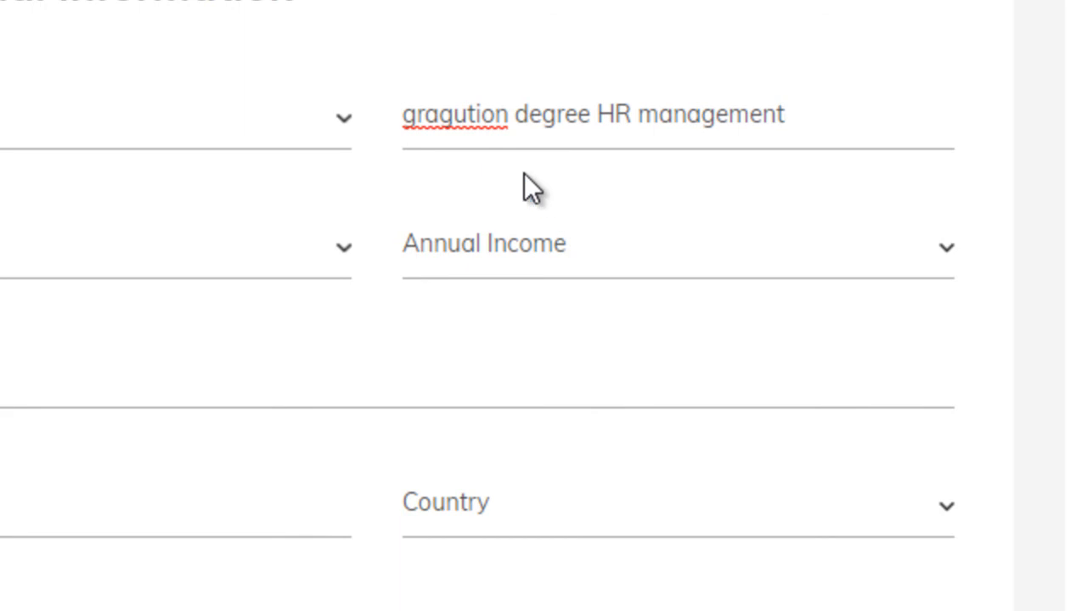
click(464, 110)
text(s)
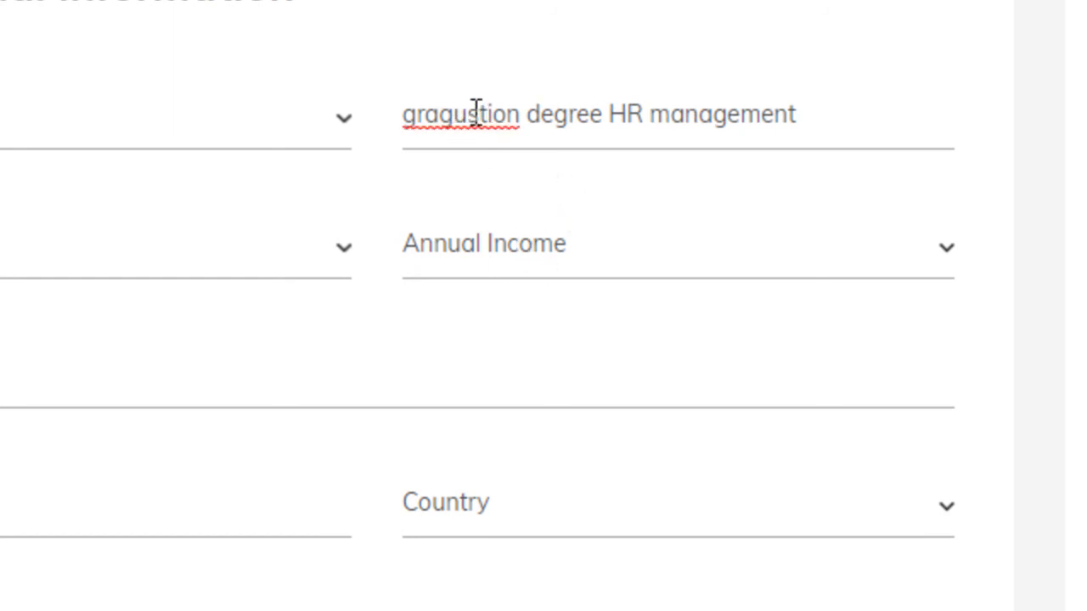
text(h)
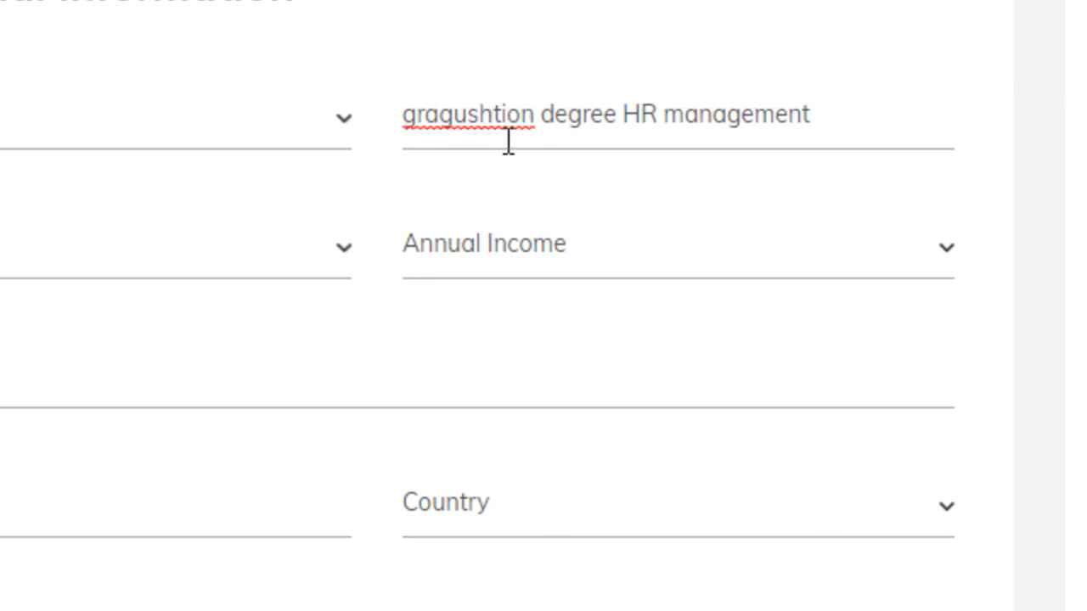
click(534, 240)
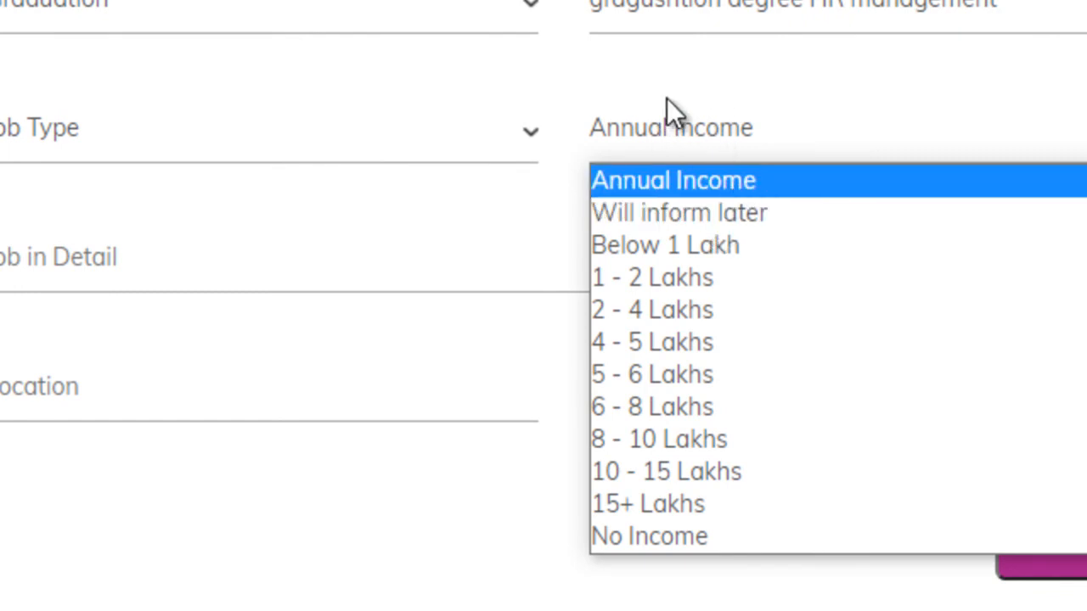
Set job type Government Job, income 5 - 6 Lakhs, job detail manager and location doha
click(328, 127)
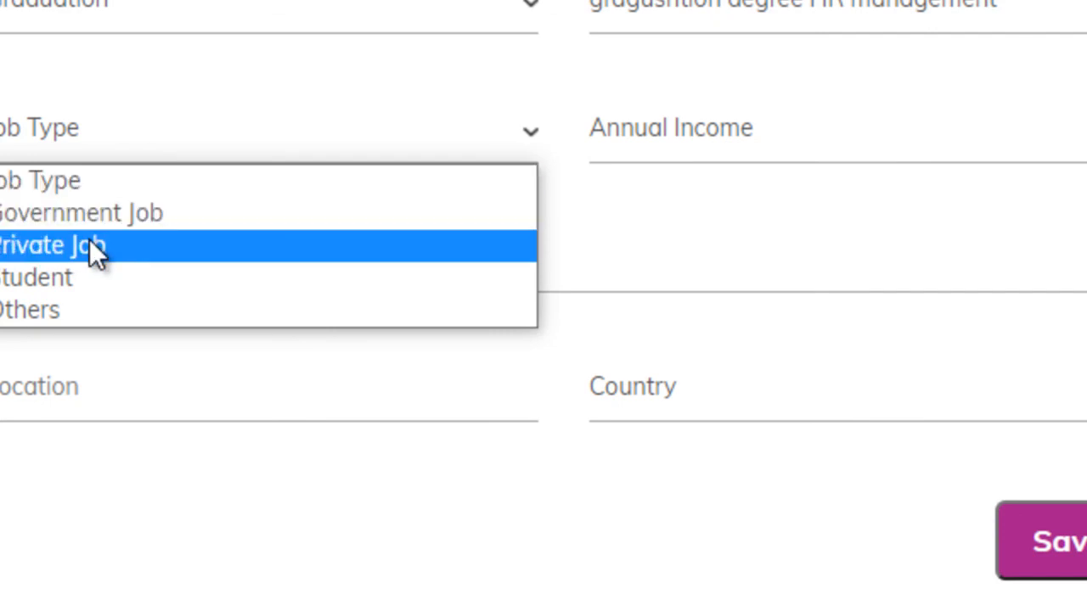
click(110, 213)
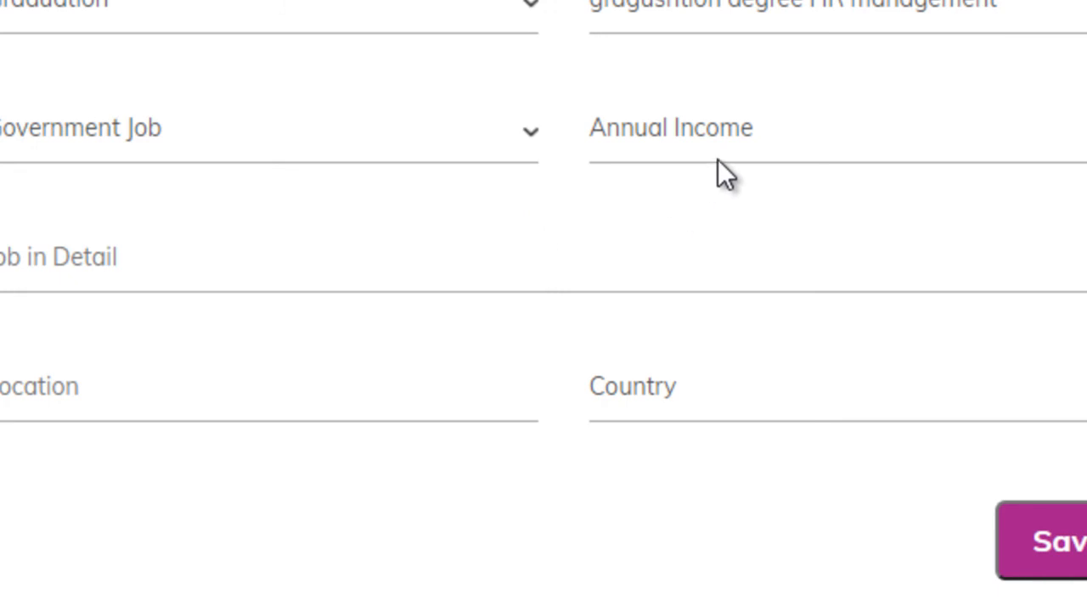
click(736, 129)
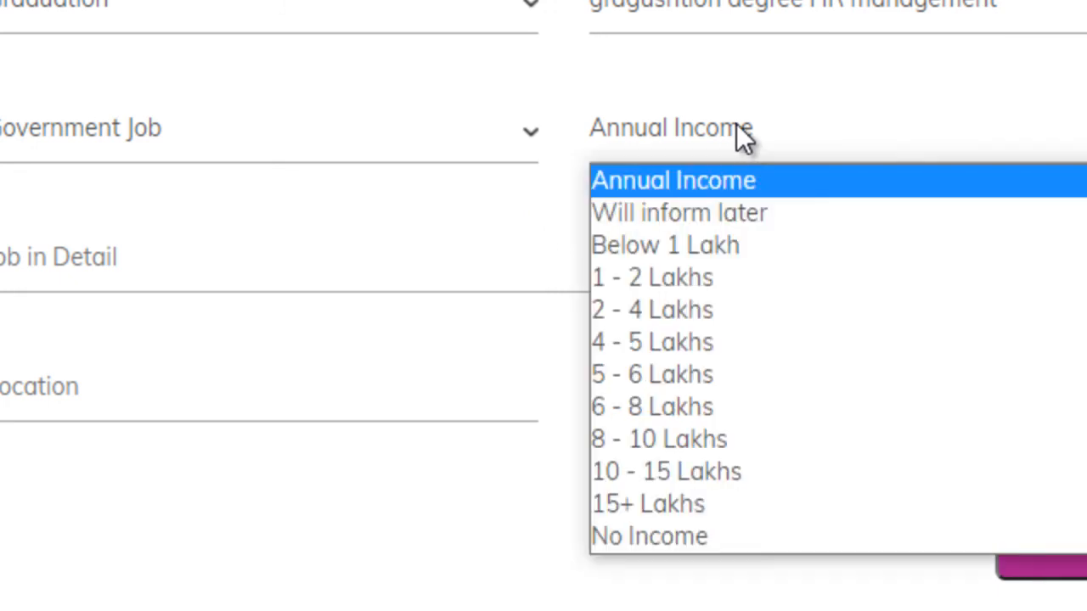
click(707, 377)
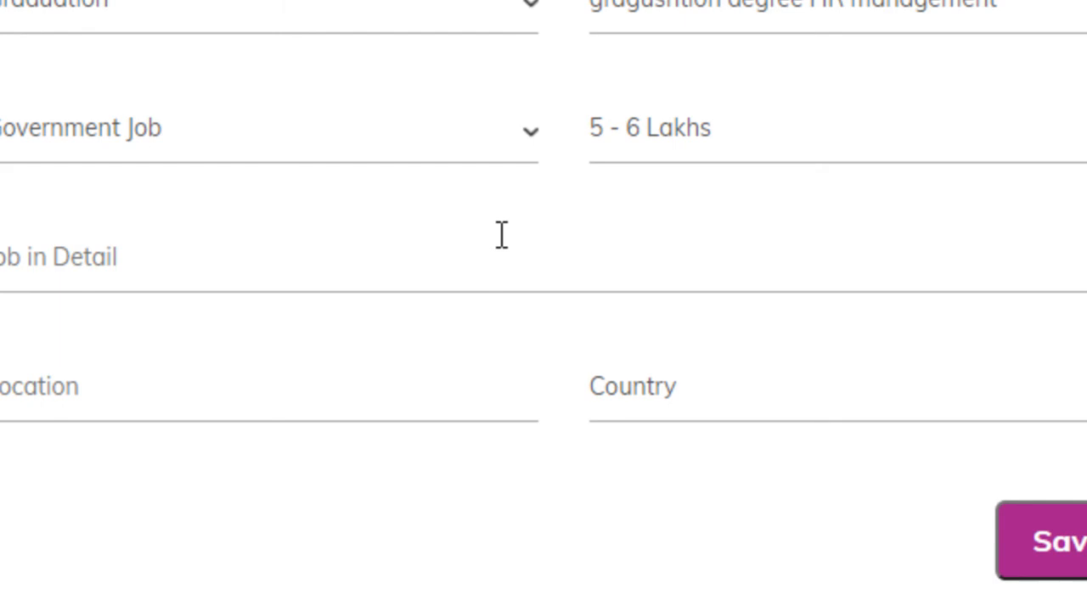
text(mana)
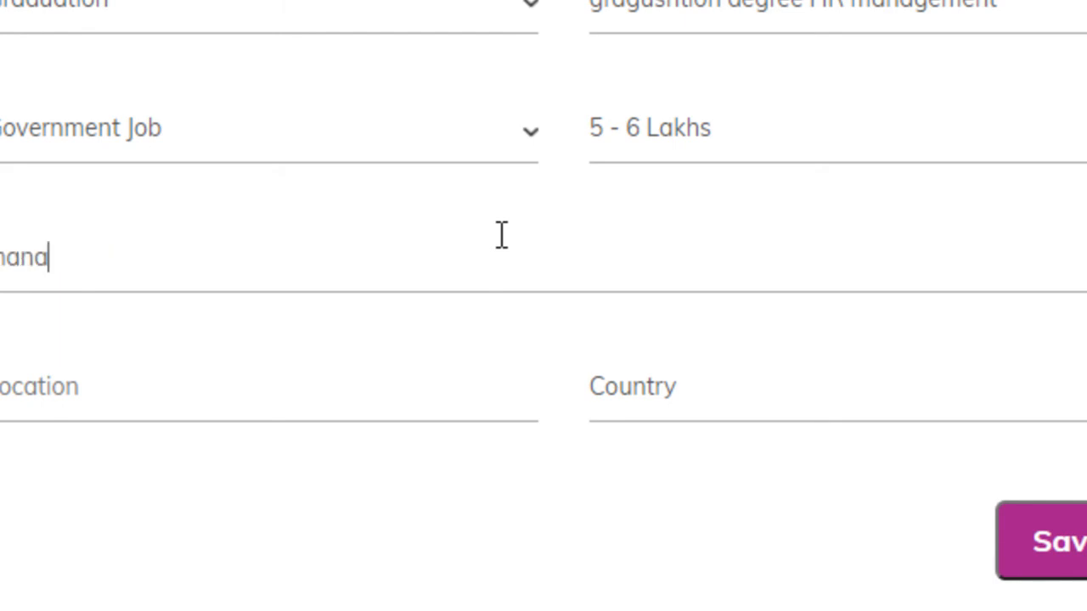
text(ger)
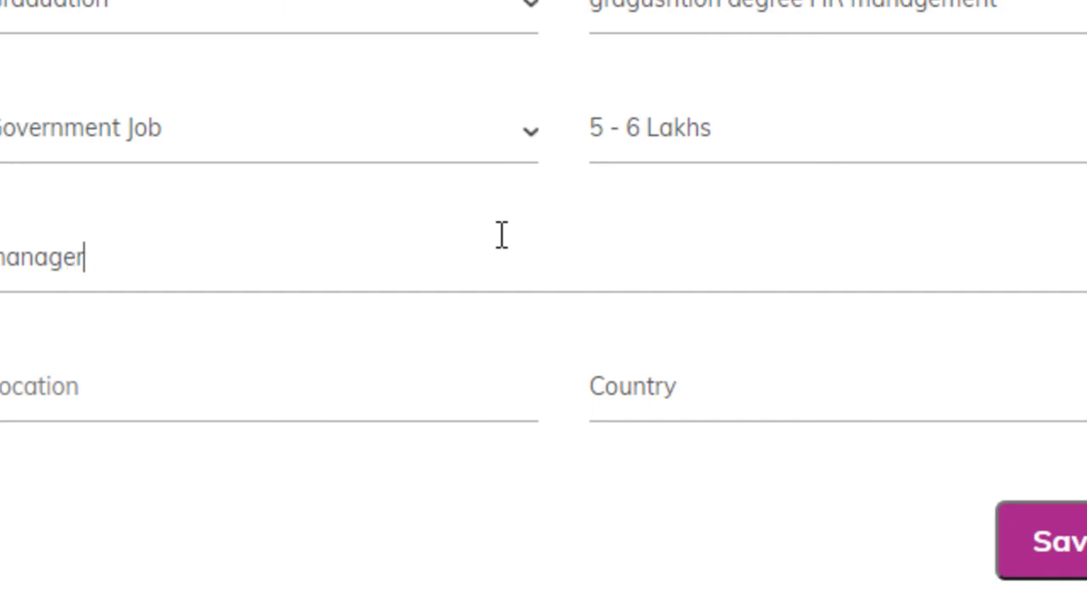
click(245, 392)
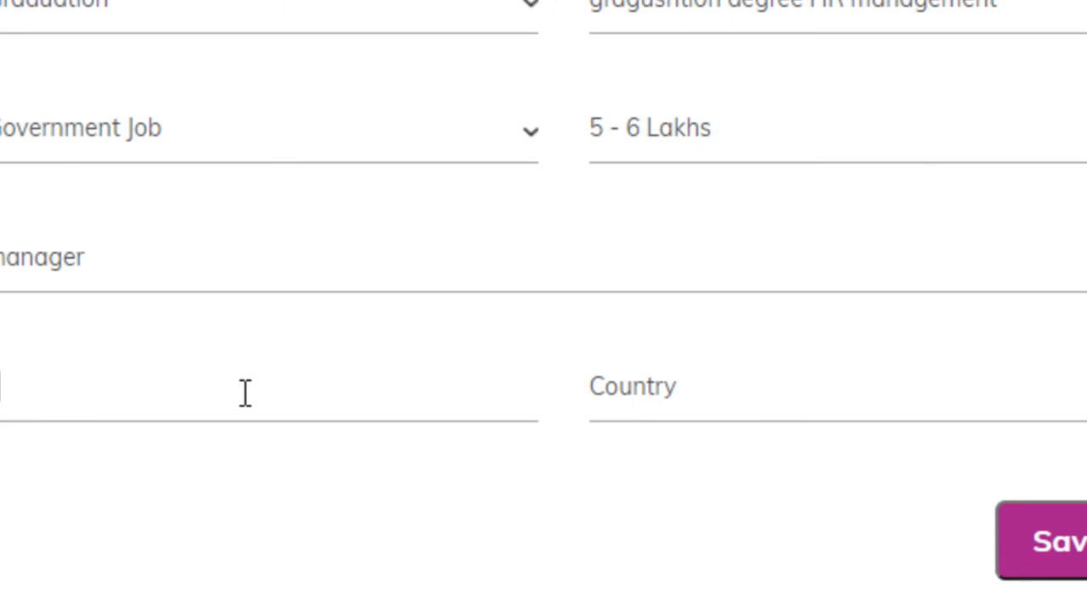
text(doha)
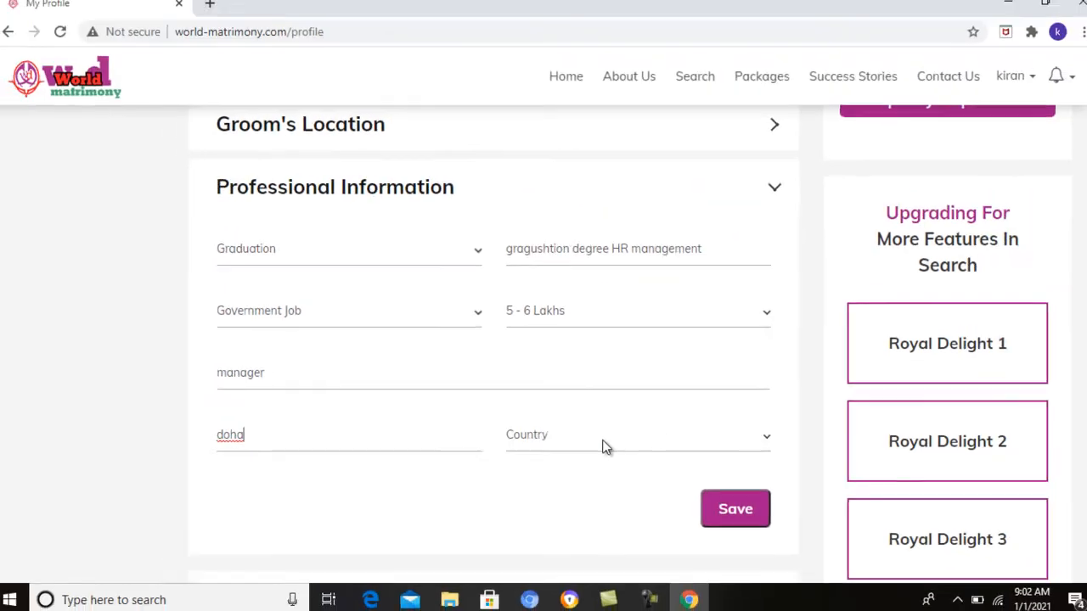
Choose Qatar as the job country and save the Professional Information
click(718, 413)
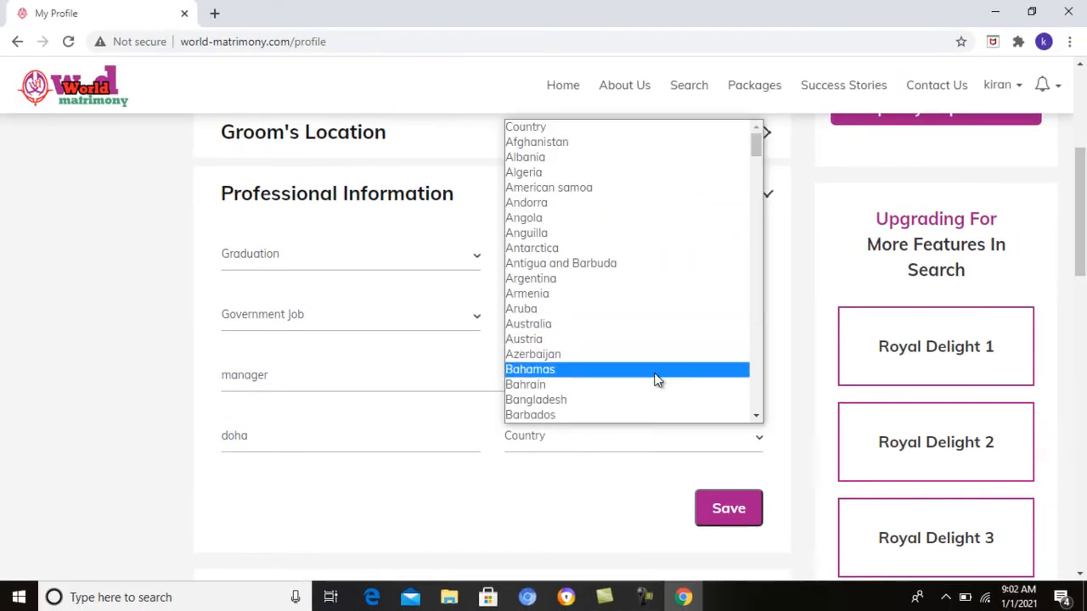
scroll(606, 311, down, 2)
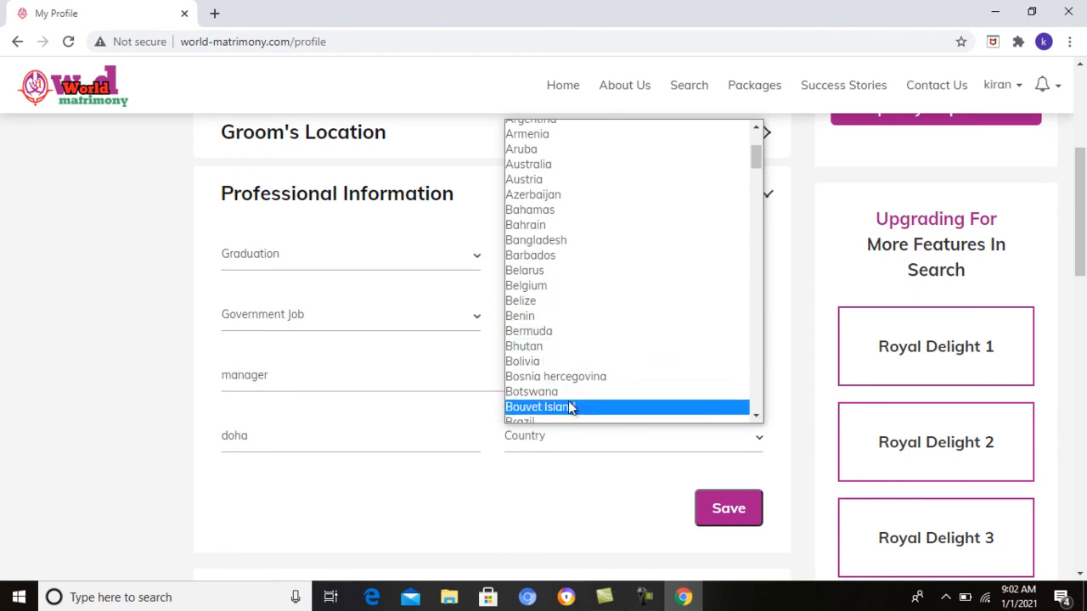
scroll(571, 298, up, 2)
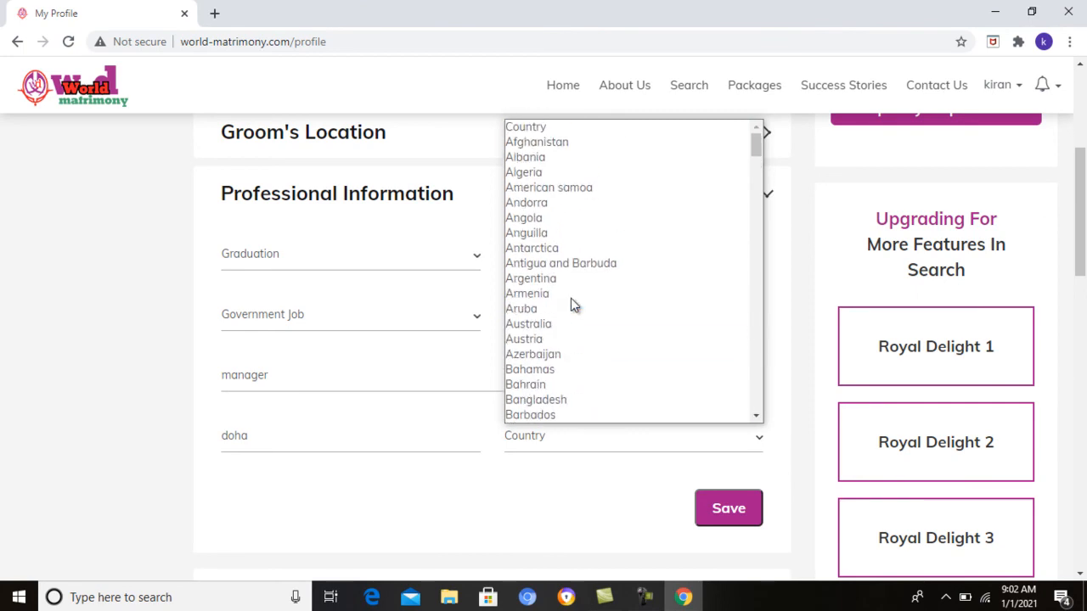
scroll(566, 308, down, 4)
scroll(548, 346, down, 2)
scroll(548, 349, down, 4)
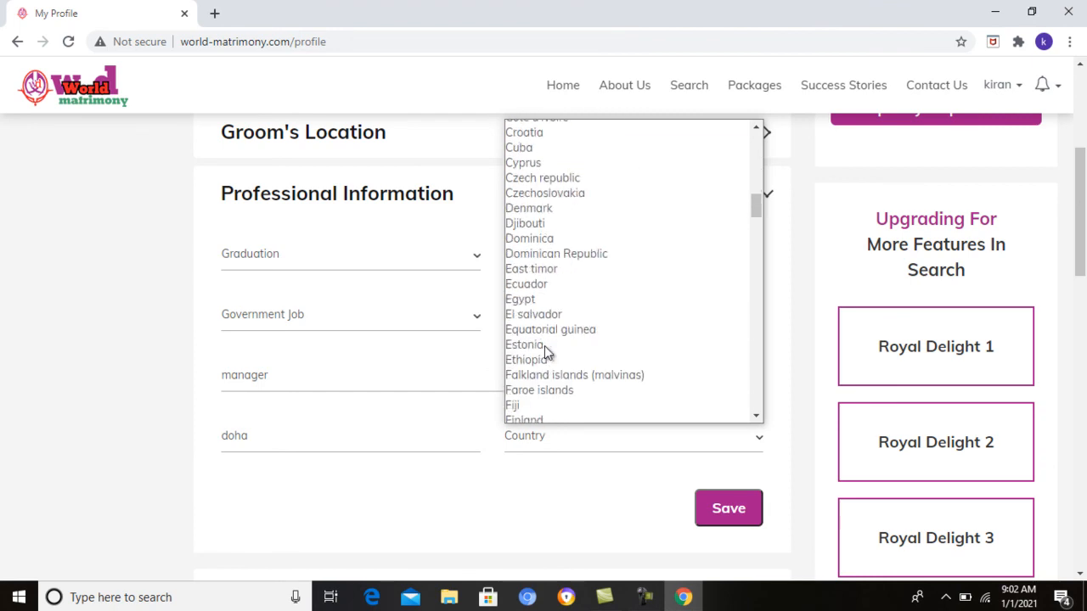
scroll(544, 345, down, 2)
scroll(545, 348, down, 4)
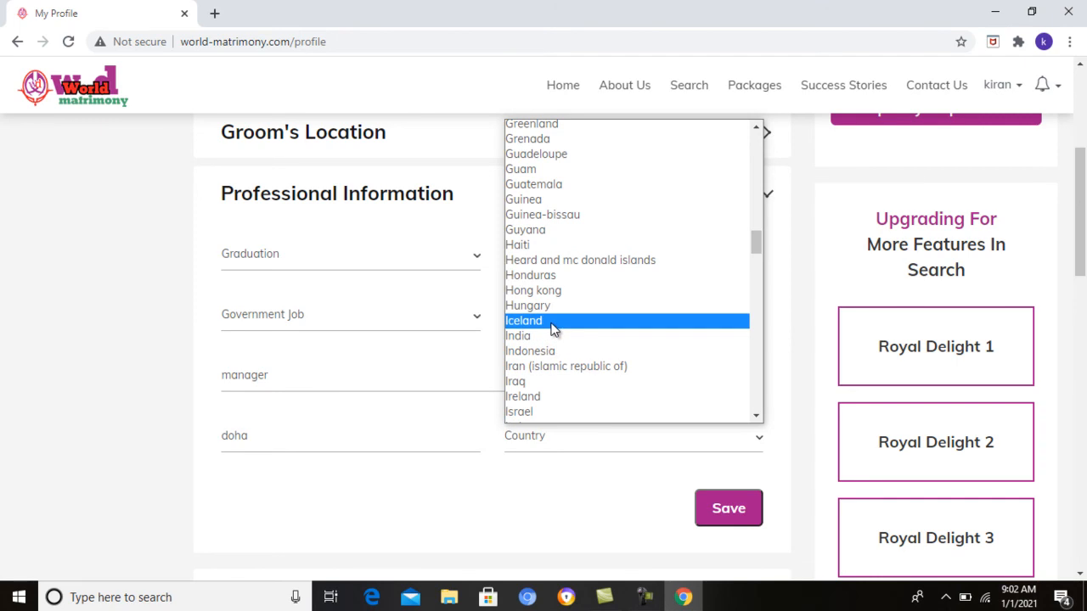
scroll(543, 382, down, 1)
scroll(544, 386, down, 10)
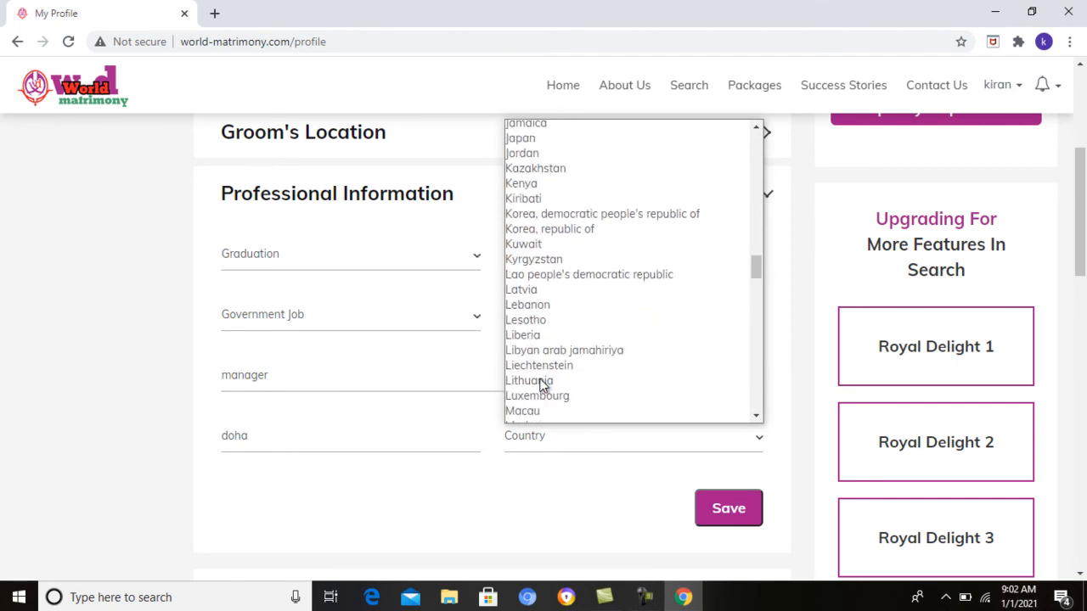
scroll(542, 386, down, 14)
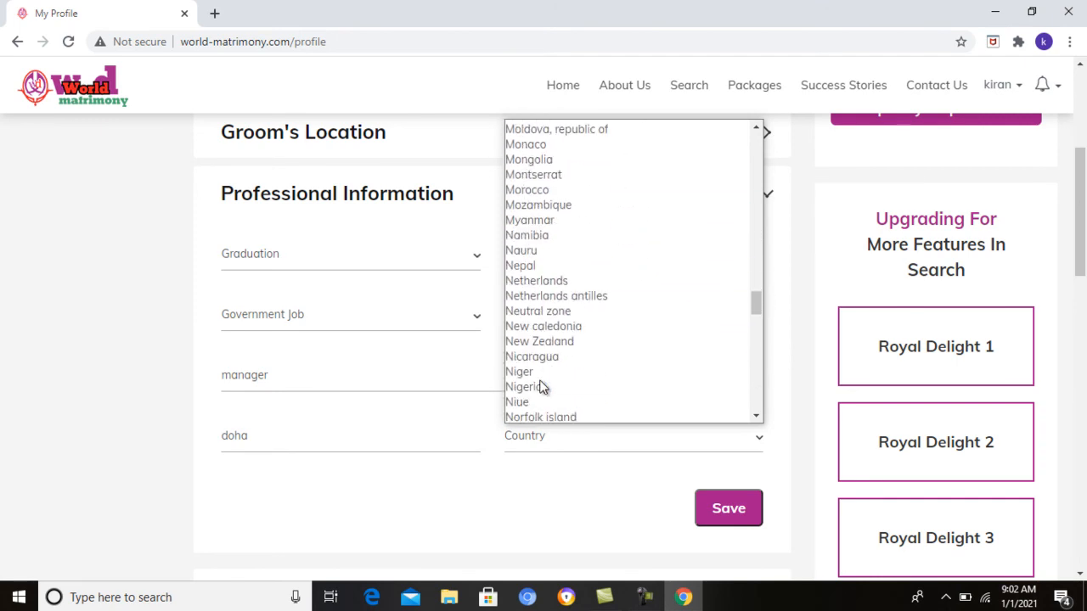
scroll(542, 386, down, 11)
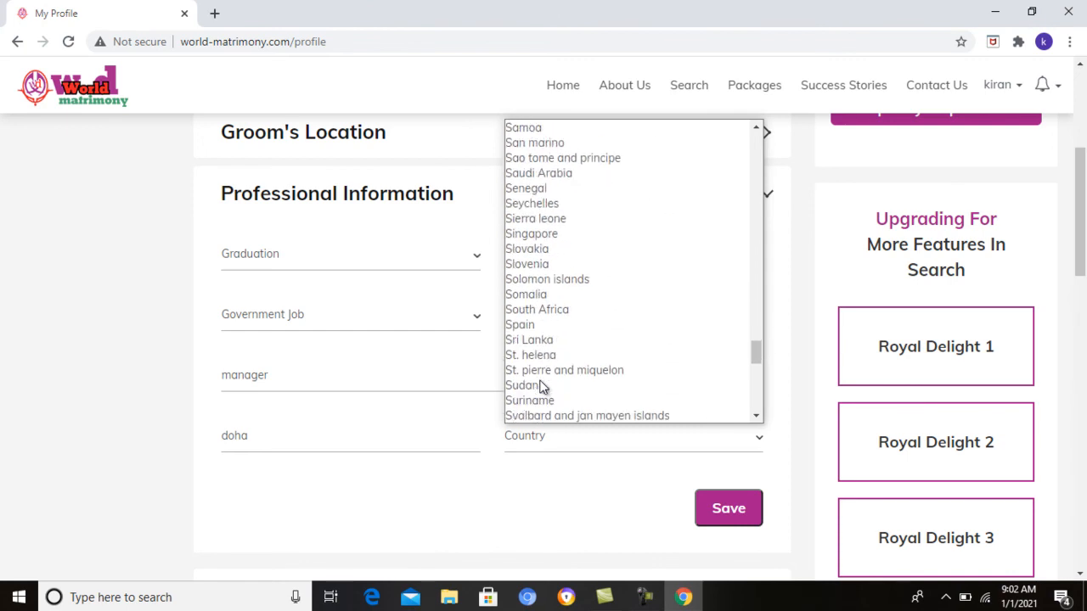
scroll(543, 386, down, 3)
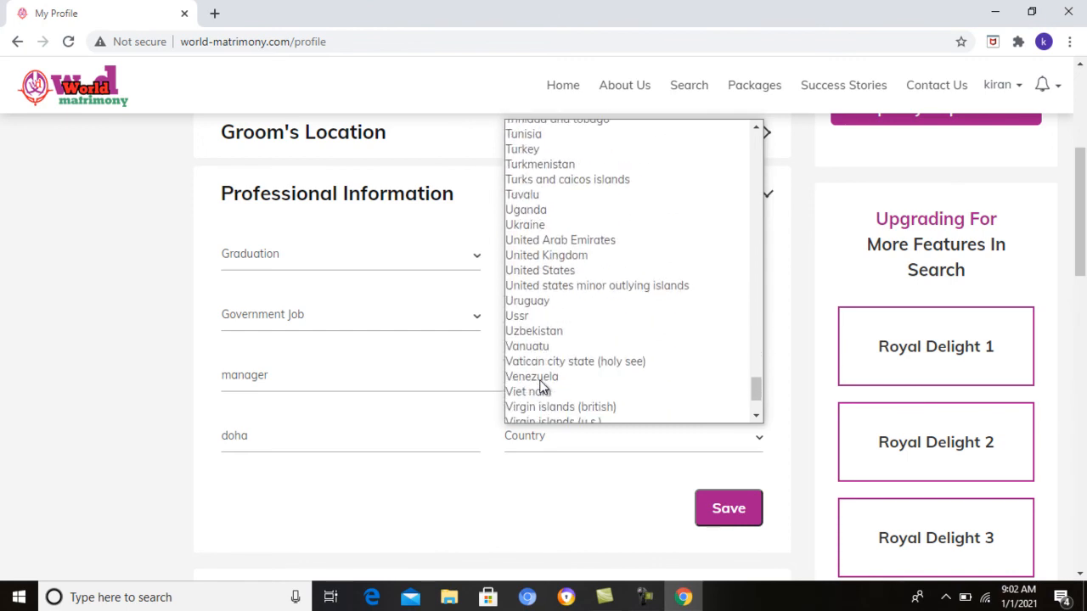
scroll(546, 378, up, 13)
scroll(544, 365, up, 14)
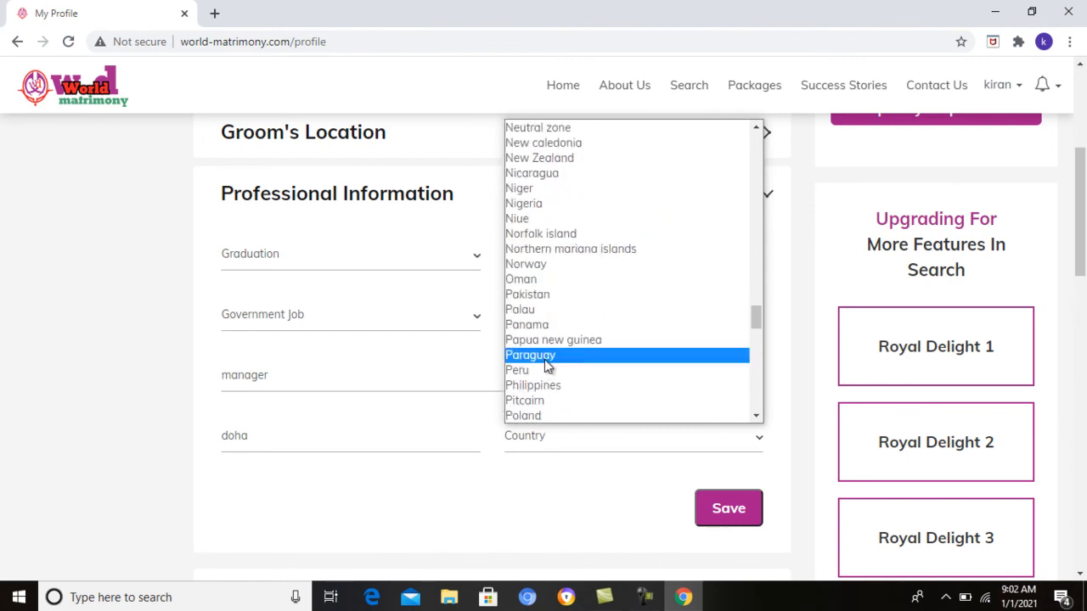
scroll(543, 365, down, 3)
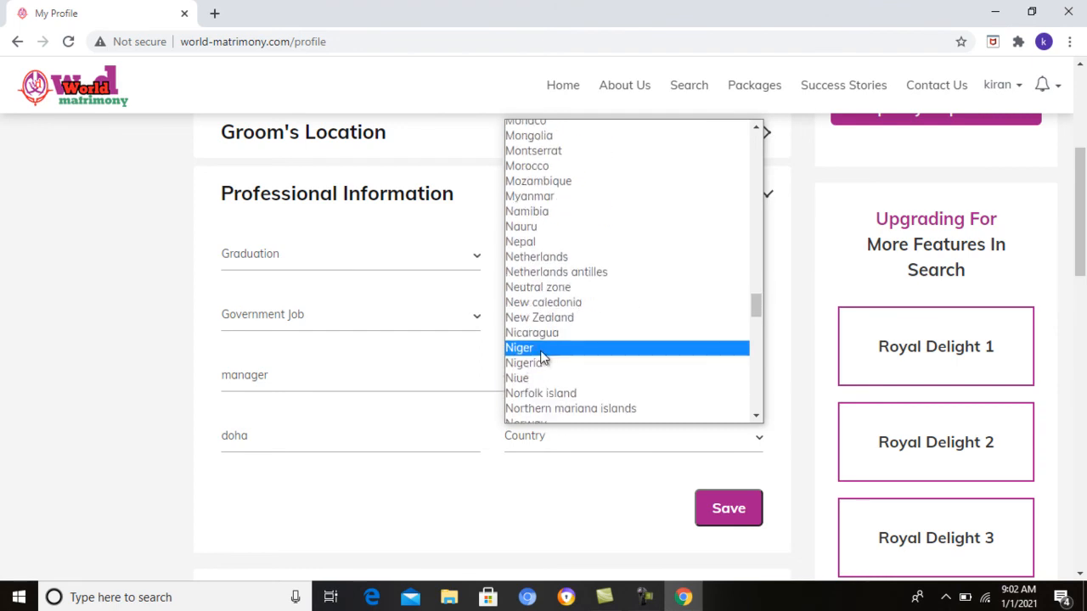
scroll(544, 361, down, 3)
scroll(543, 356, up, 10)
scroll(543, 348, up, 20)
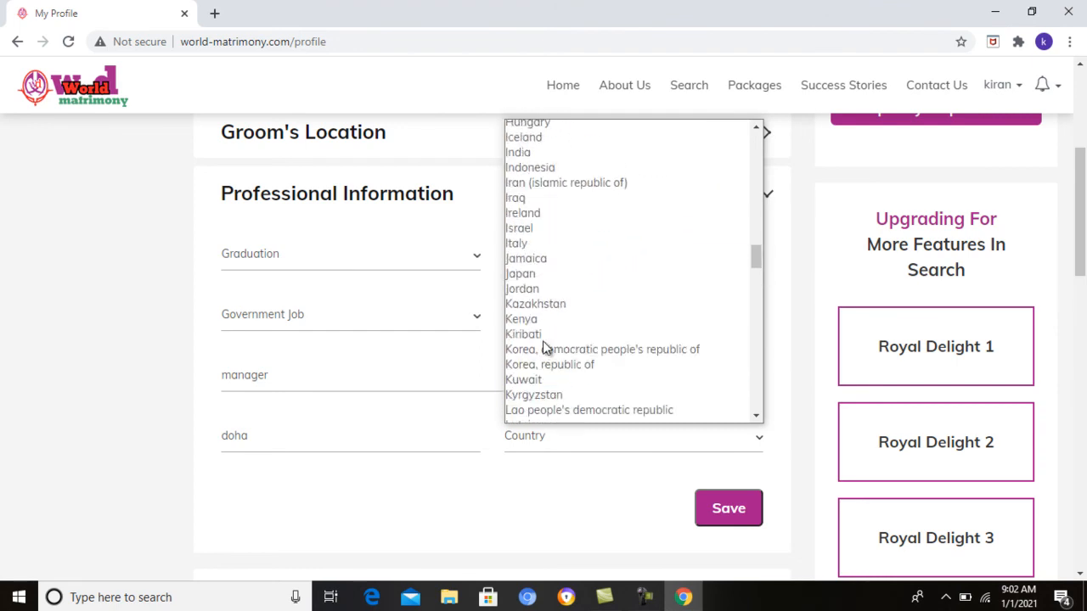
scroll(543, 340, up, 18)
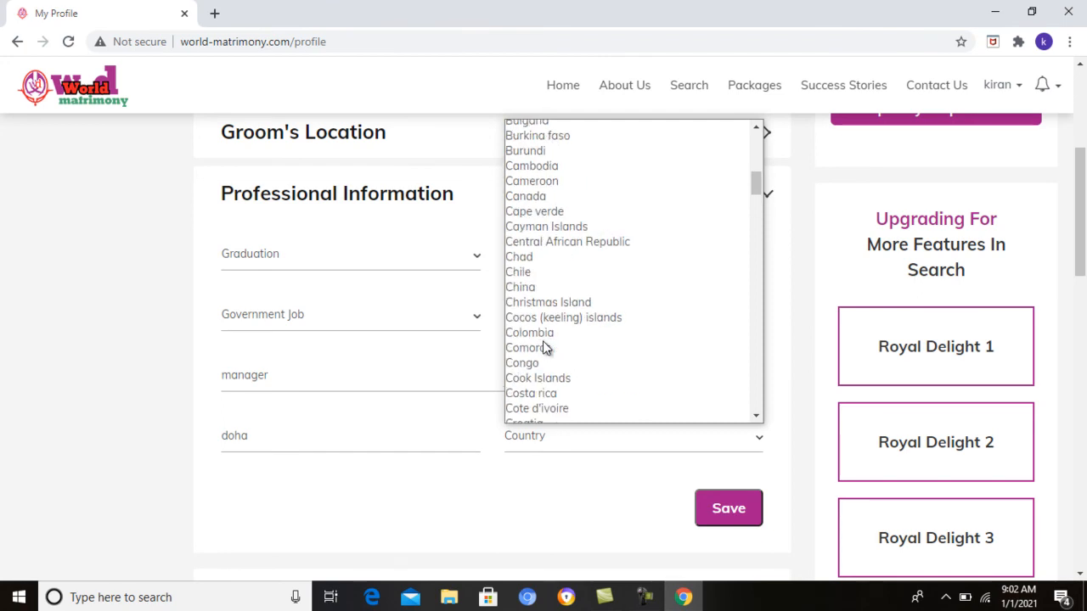
scroll(543, 340, down, 13)
scroll(543, 340, down, 20)
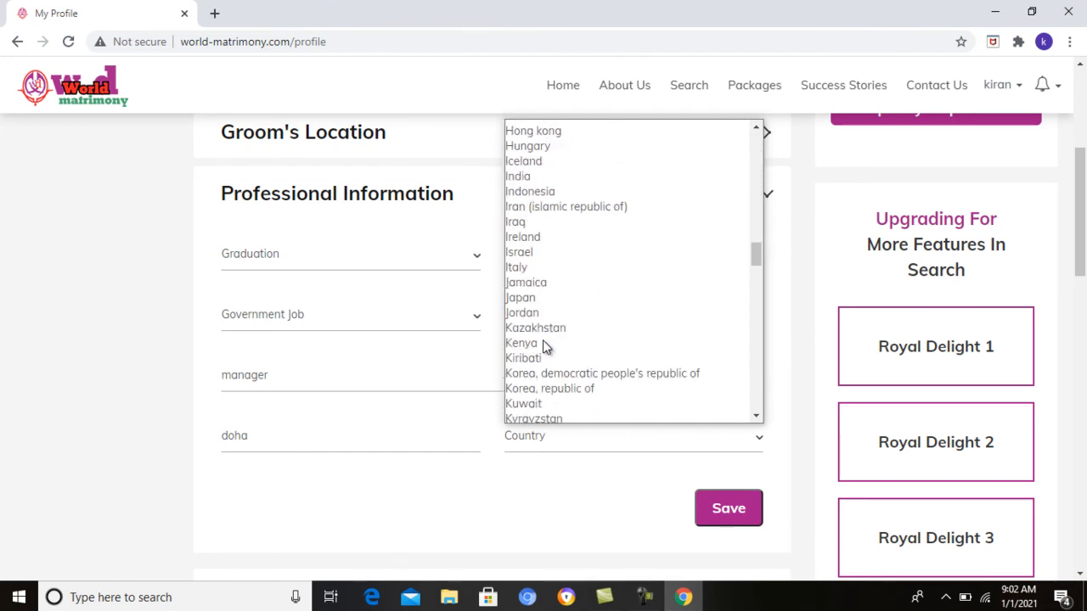
scroll(542, 340, down, 7)
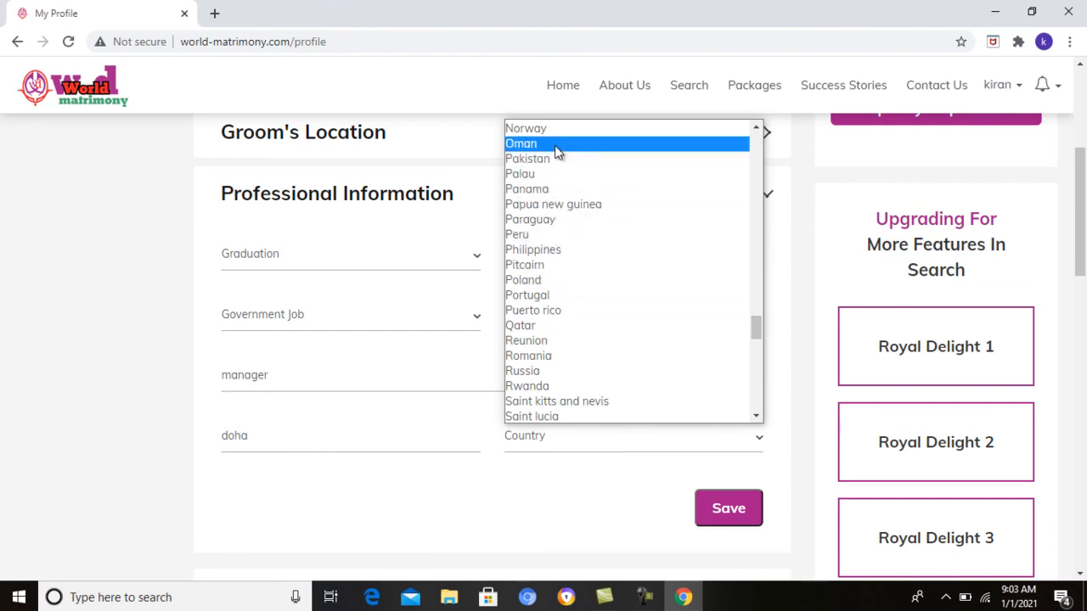
click(561, 326)
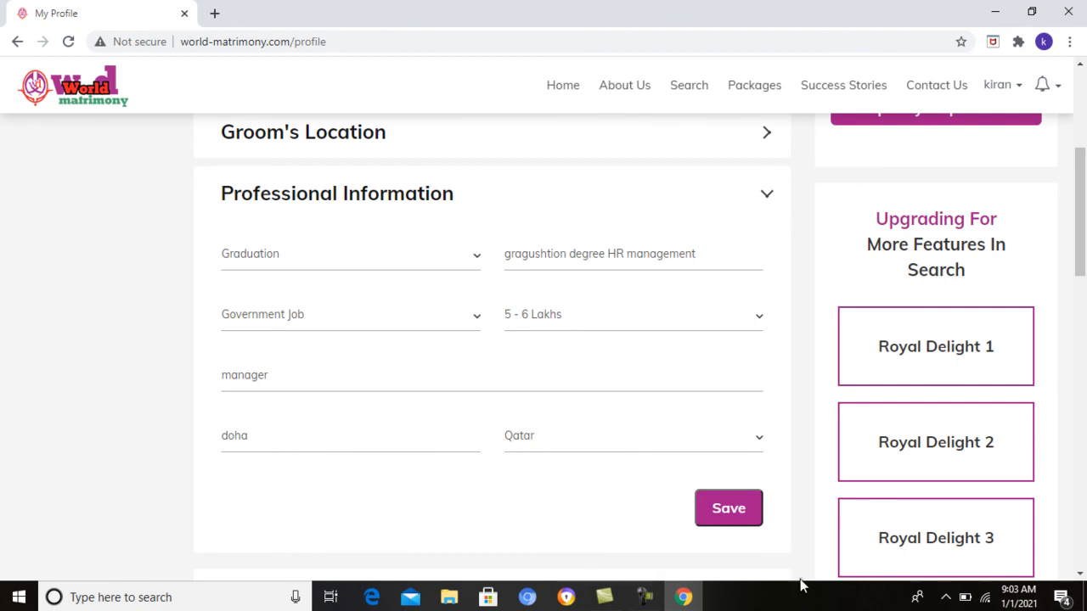
click(737, 506)
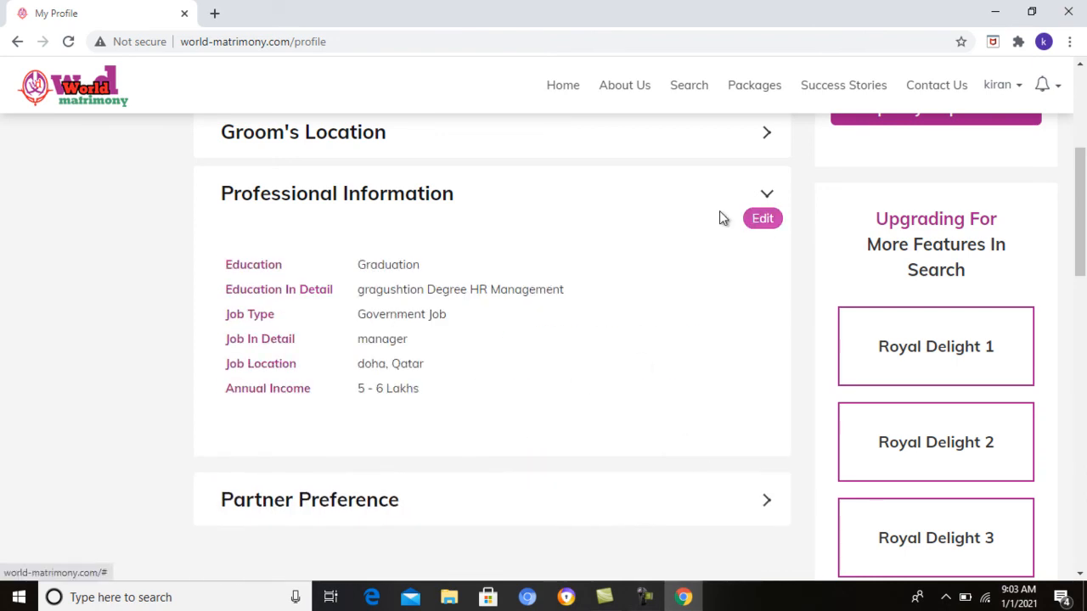
Expand Partner Preference and set partner age 25–30 and height 160–167
click(316, 501)
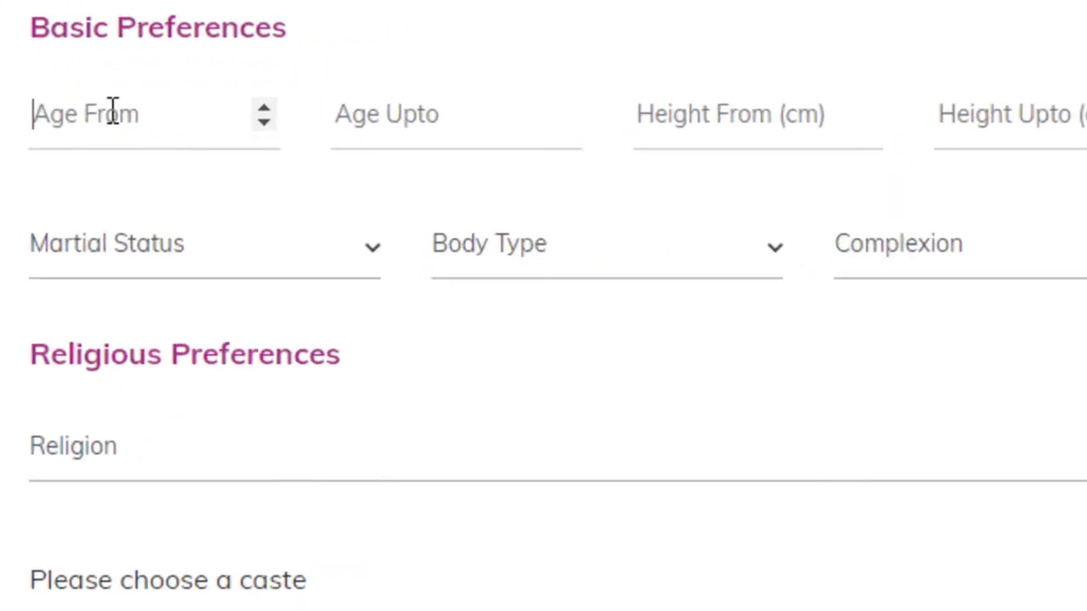
text(25)
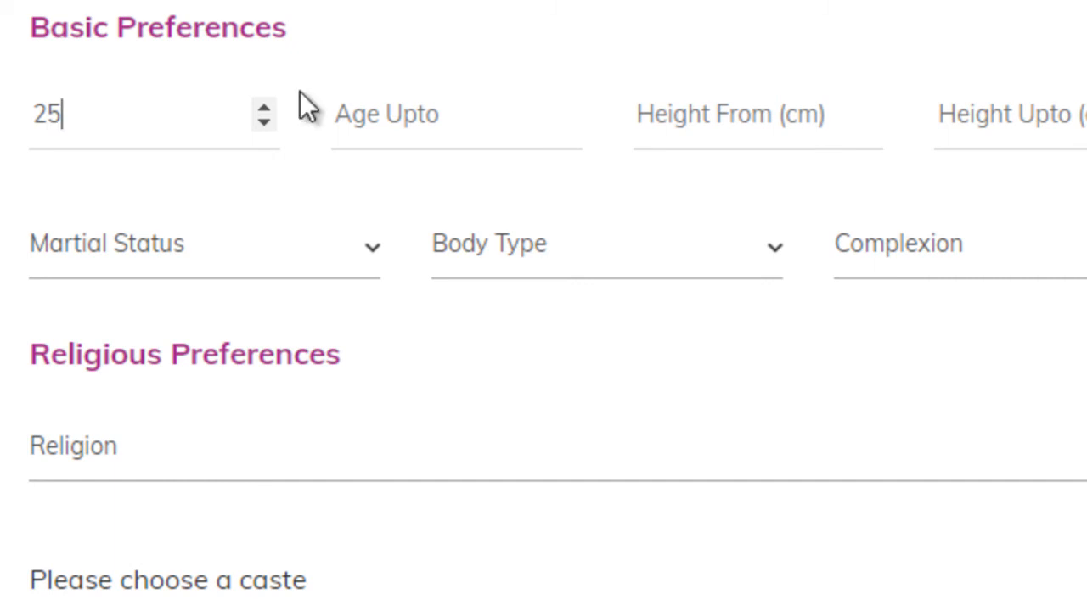
click(367, 115)
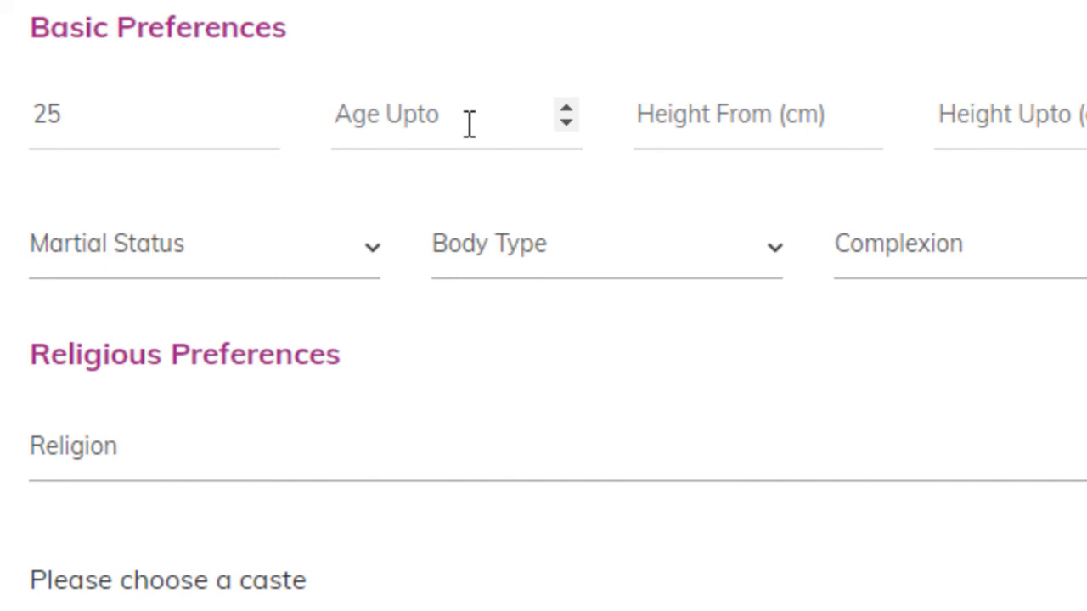
text(3)
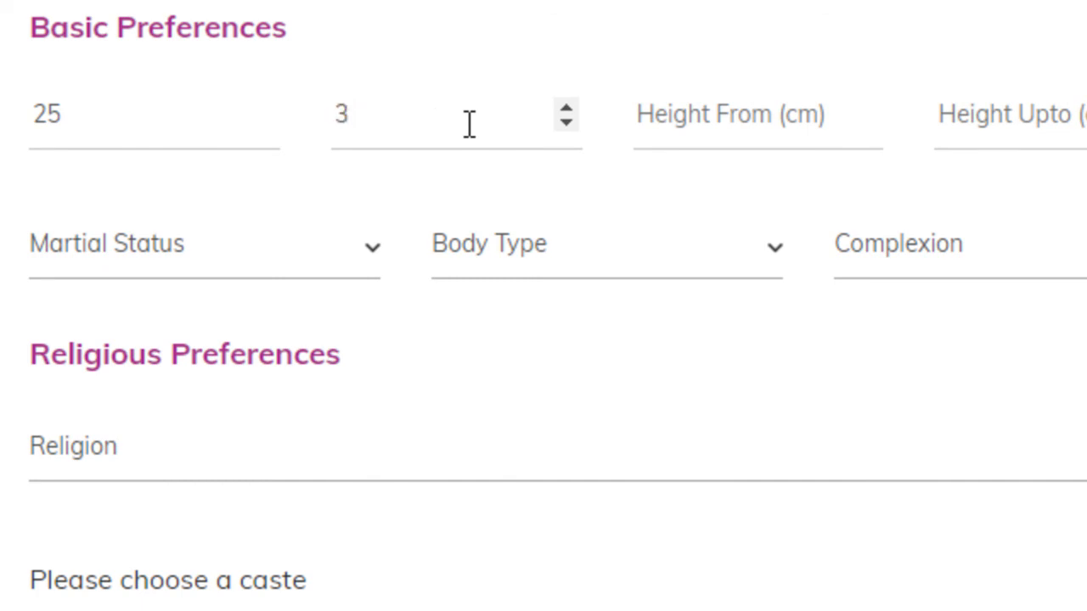
text(2)
key(BackSpace)
text(0)
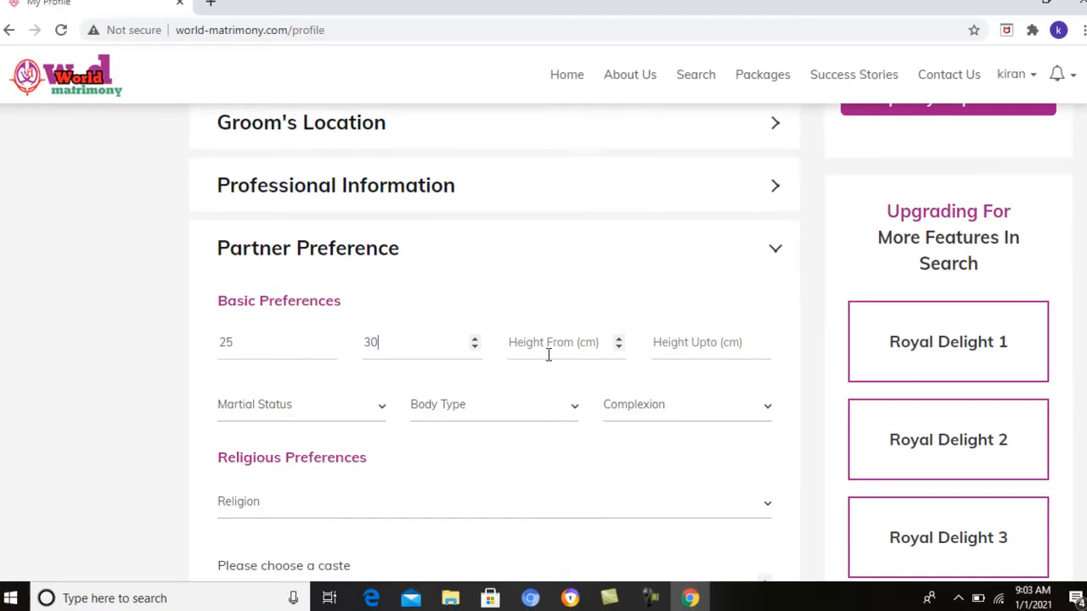
click(557, 345)
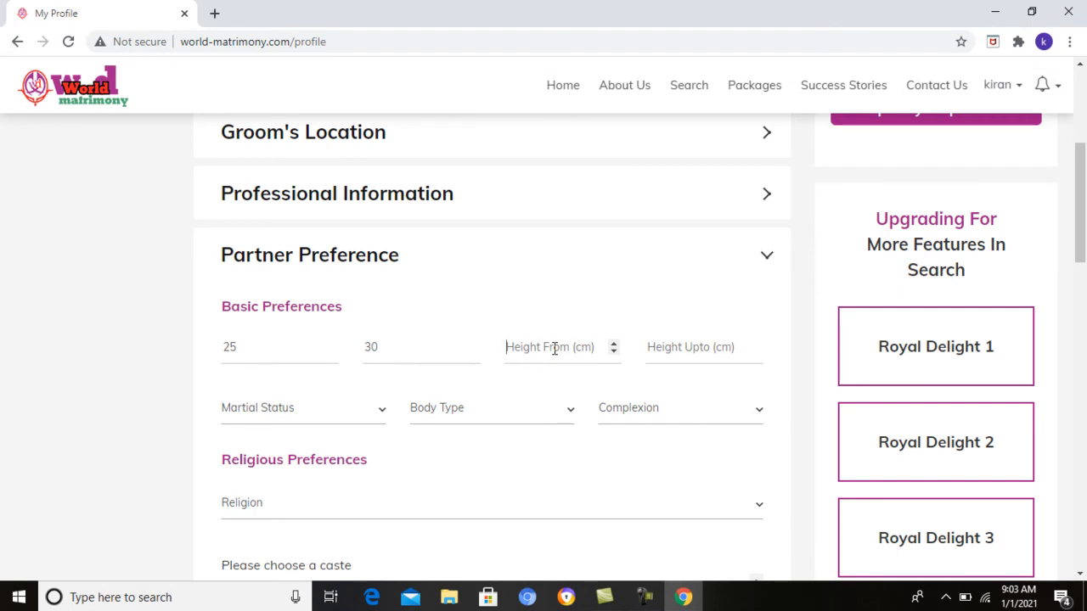
text(160)
click(673, 357)
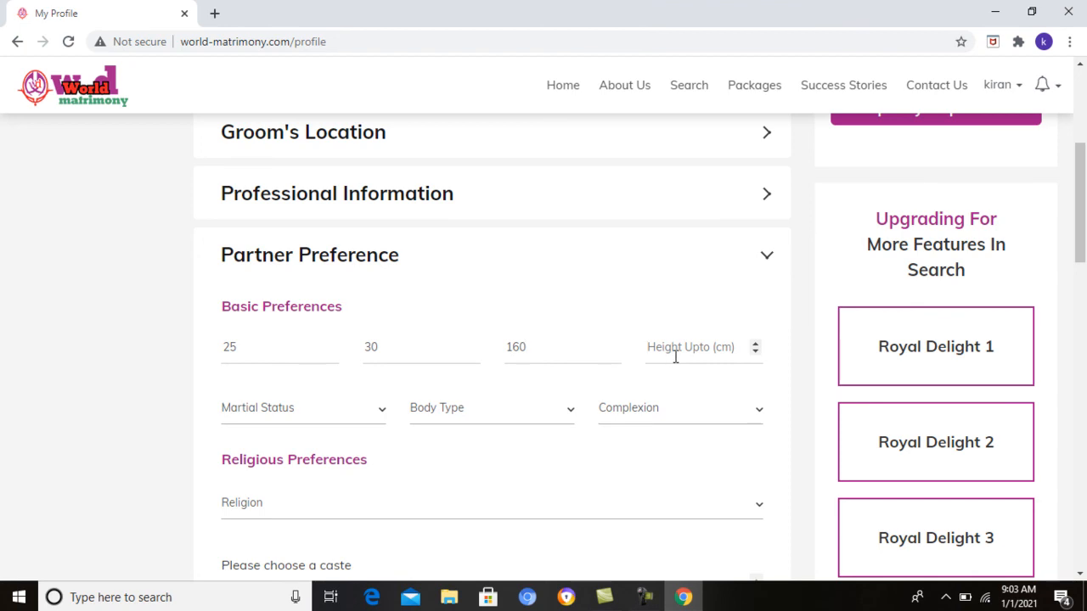
text(167)
Prefer Never Married, Slim body type, Fair complexion and Hindu religion
click(302, 412)
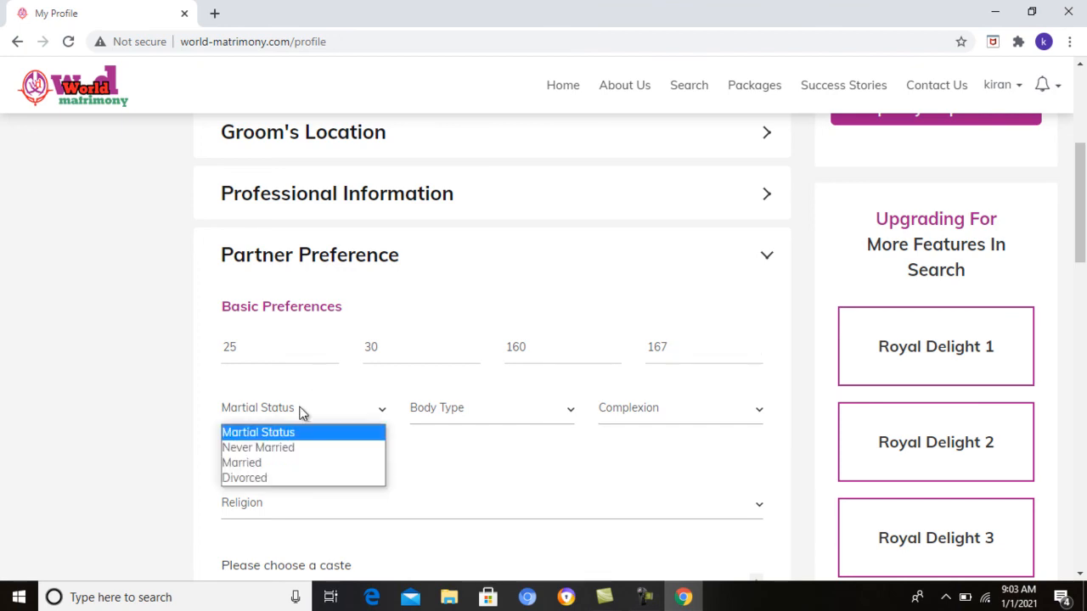
click(284, 451)
click(442, 406)
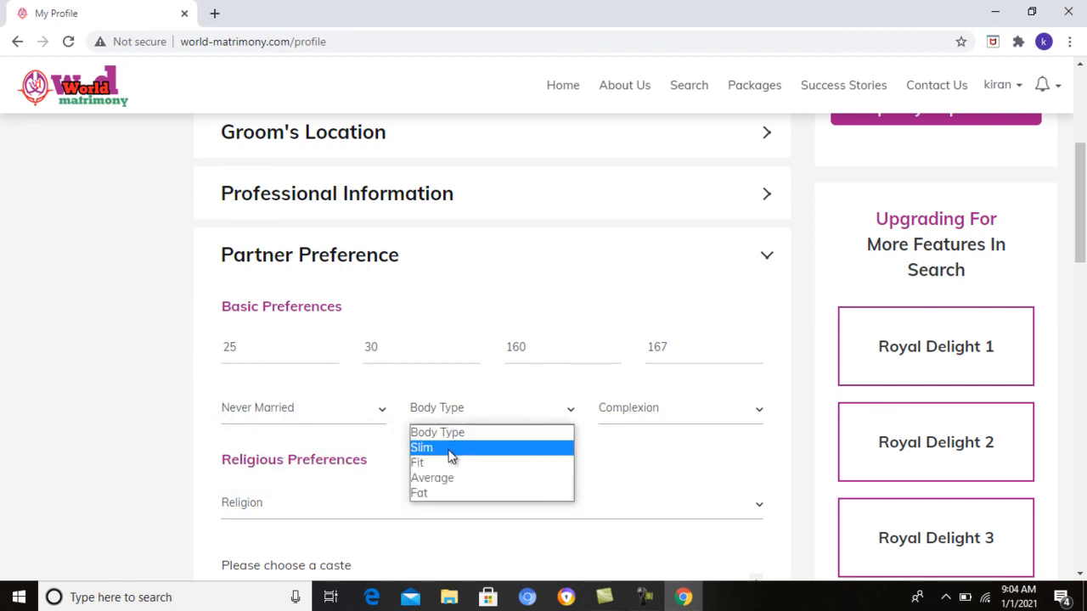
click(442, 449)
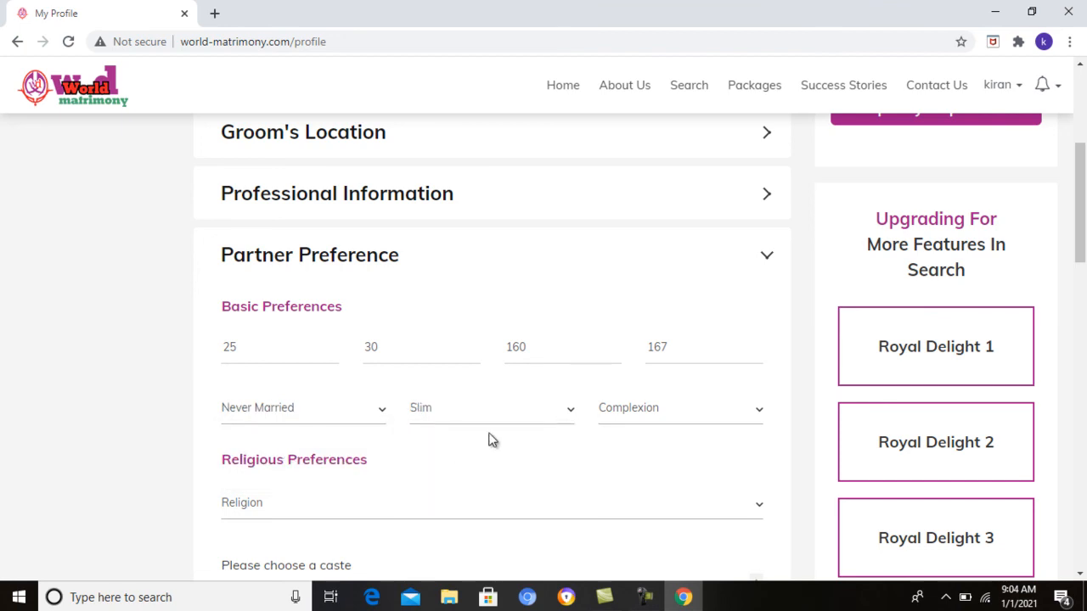
click(644, 413)
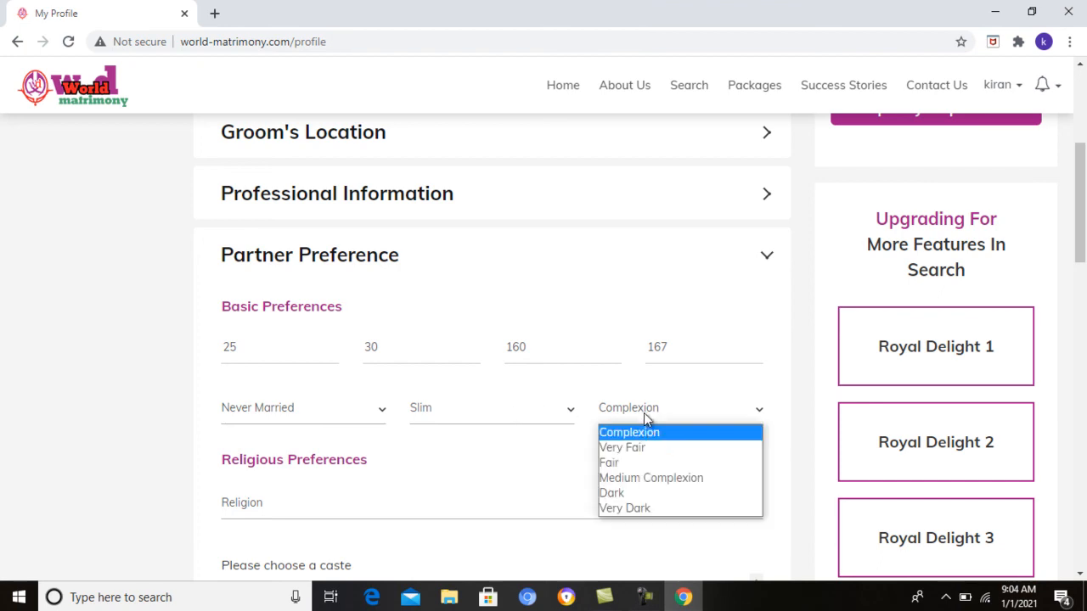
click(643, 462)
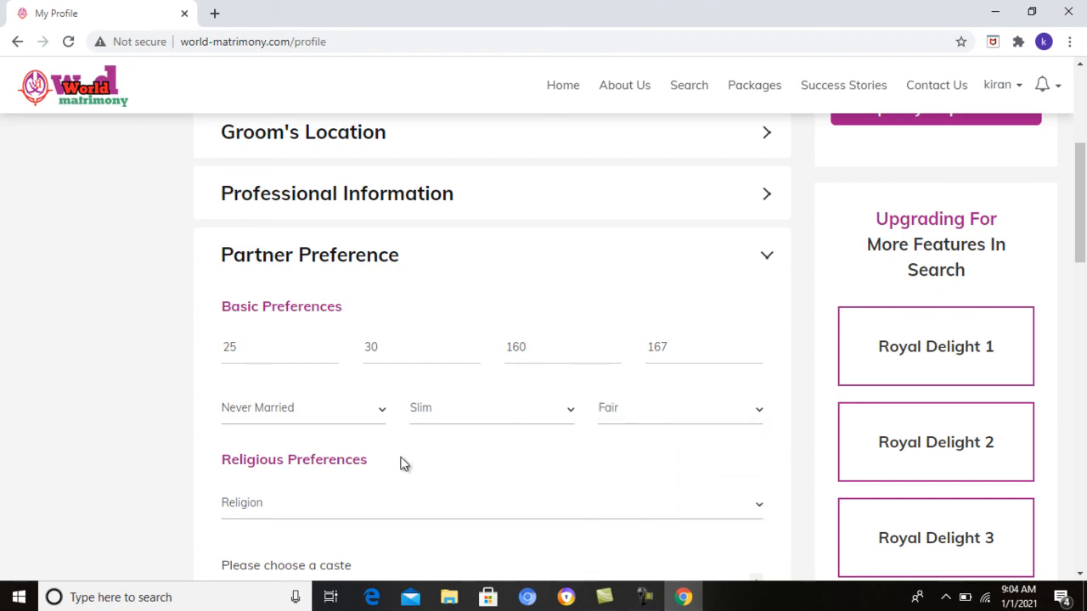
click(310, 501)
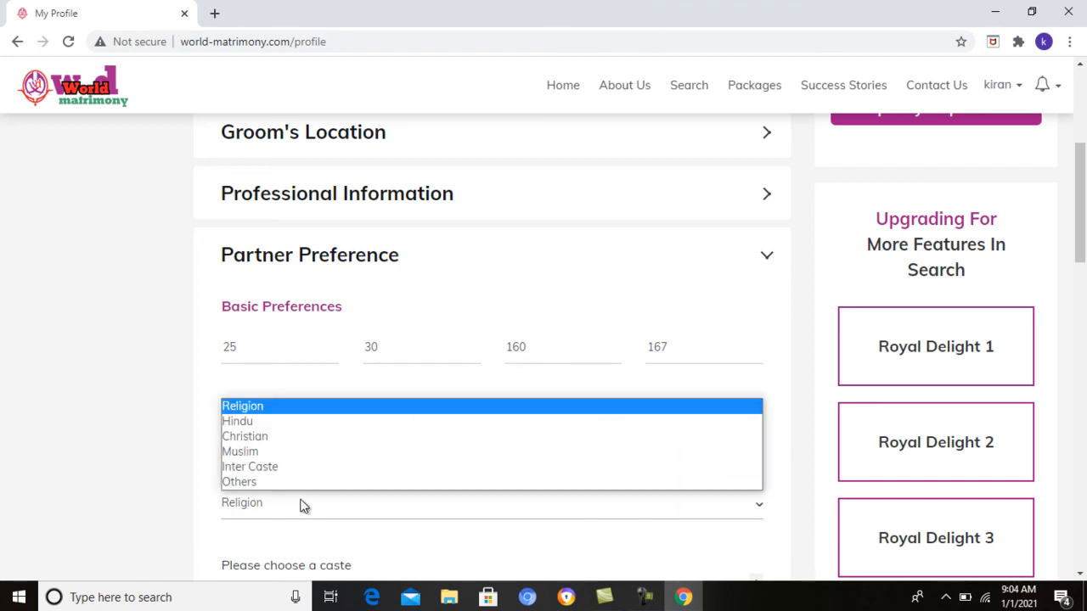
click(293, 422)
Select Ezhava as the preferred caste, keeping Hindu as the religion
scroll(306, 446, down, 2)
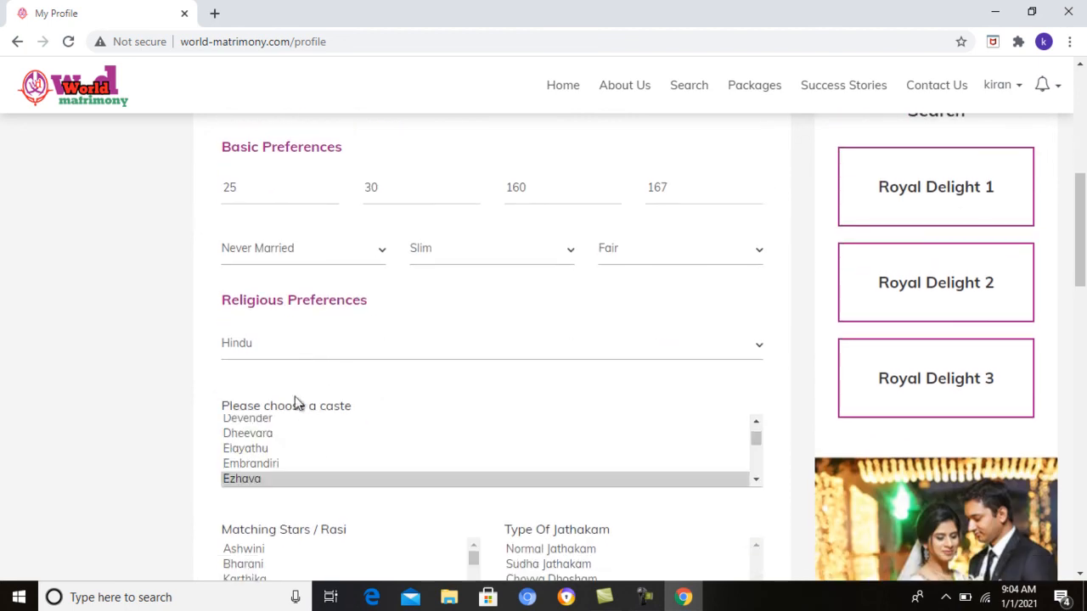
click(288, 484)
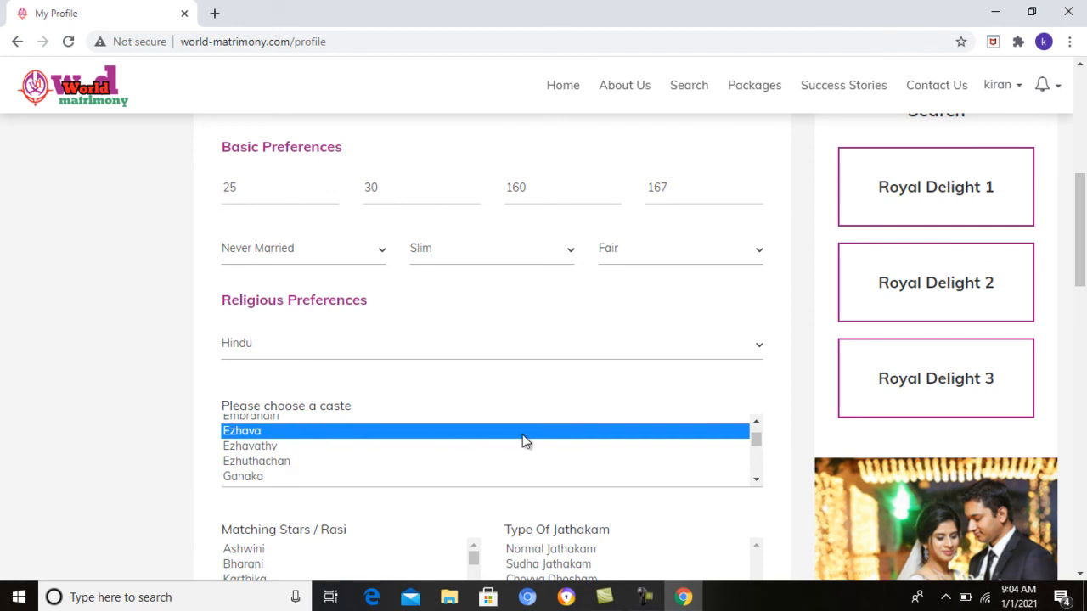
click(540, 385)
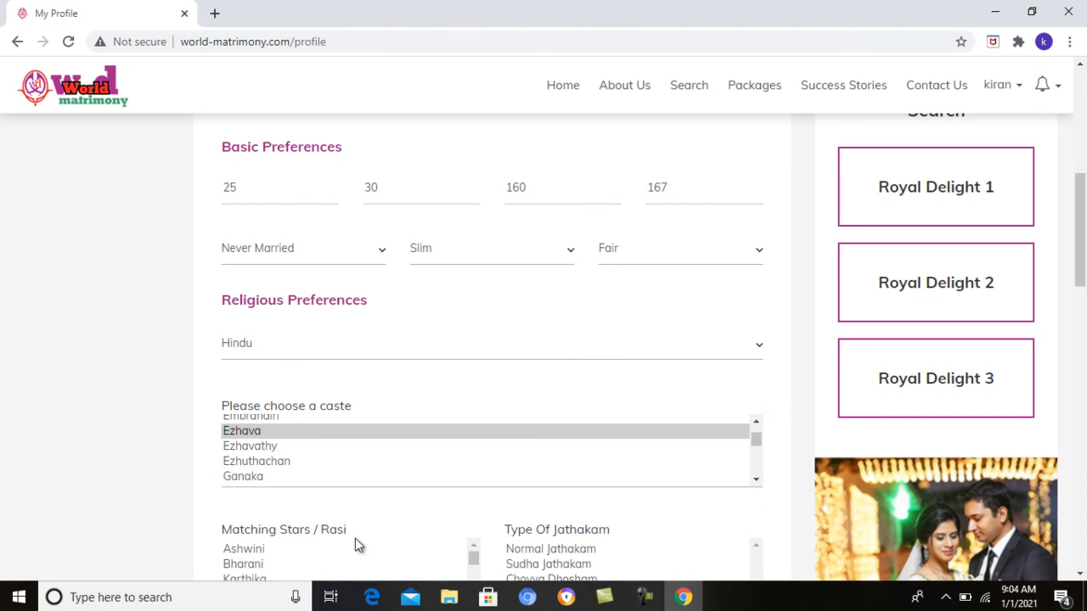
scroll(328, 514, down, 1)
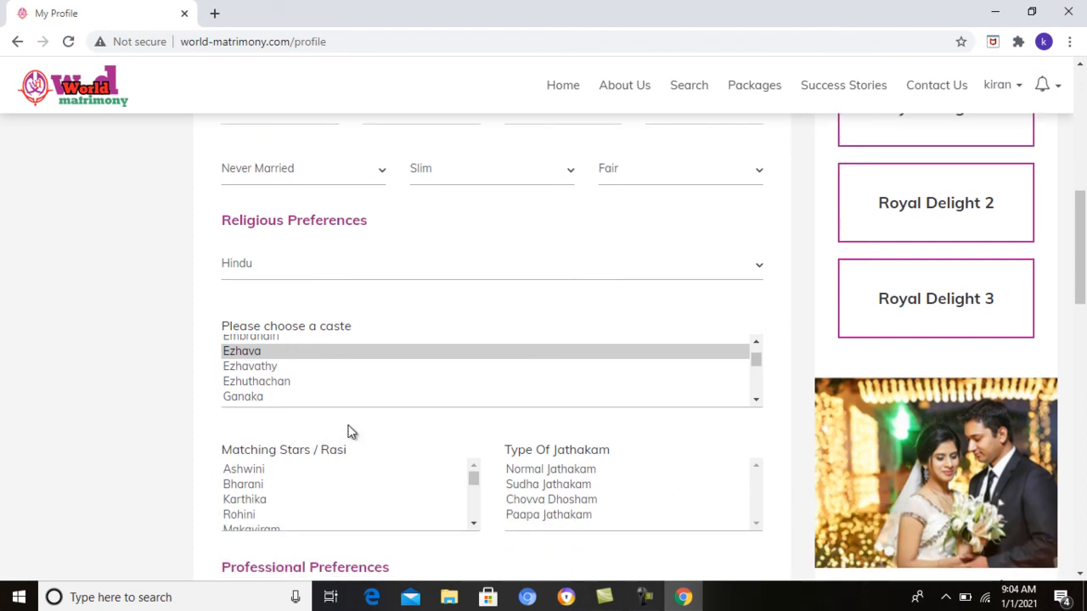
click(250, 268)
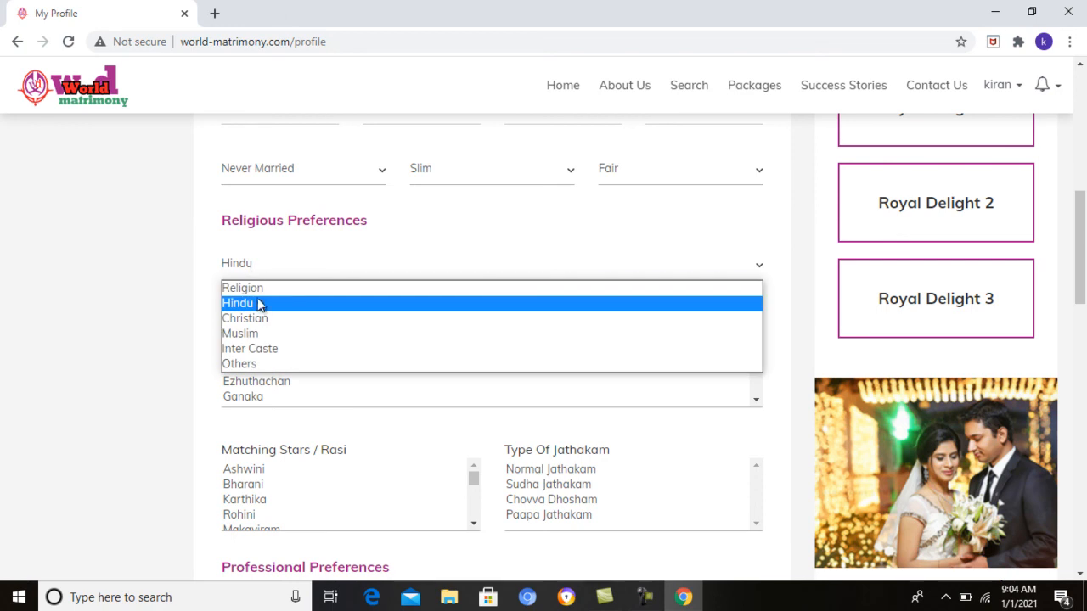
click(267, 302)
click(268, 352)
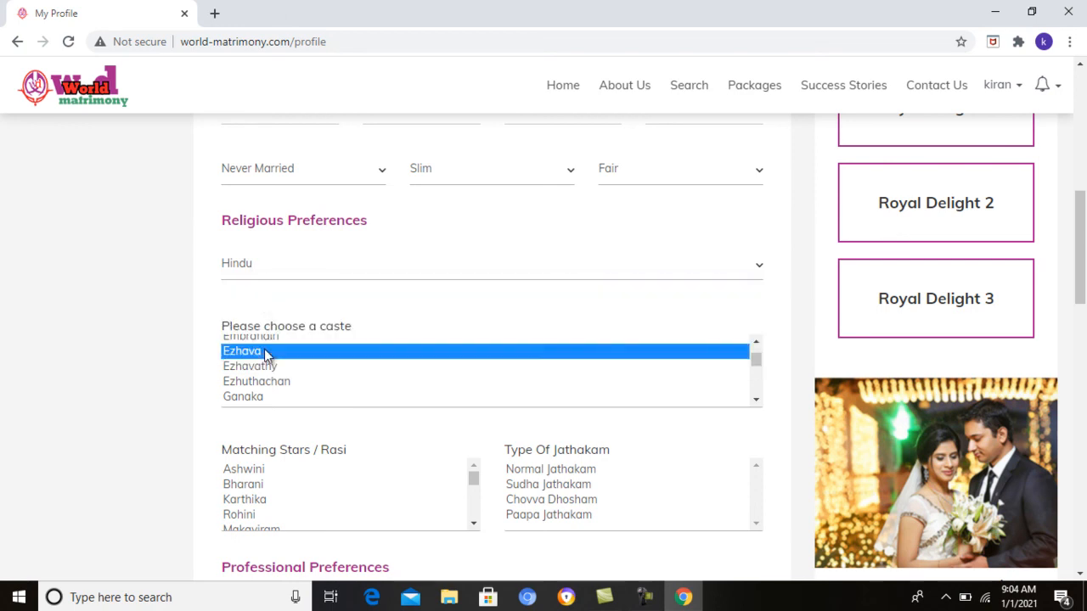
click(155, 399)
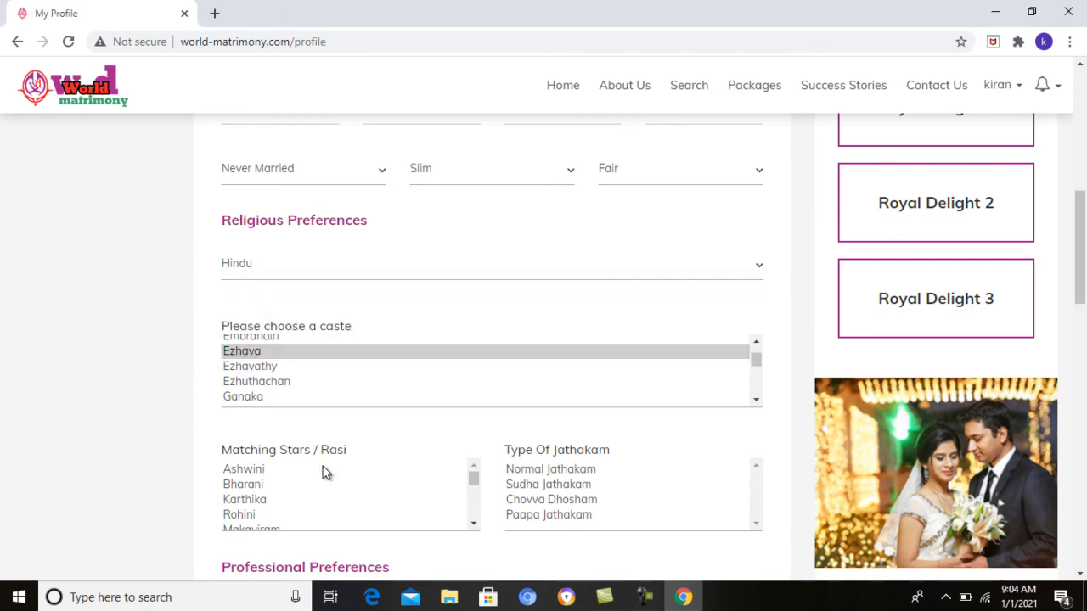
Settle on Avittam as the preferred matching star
scroll(332, 467, down, 2)
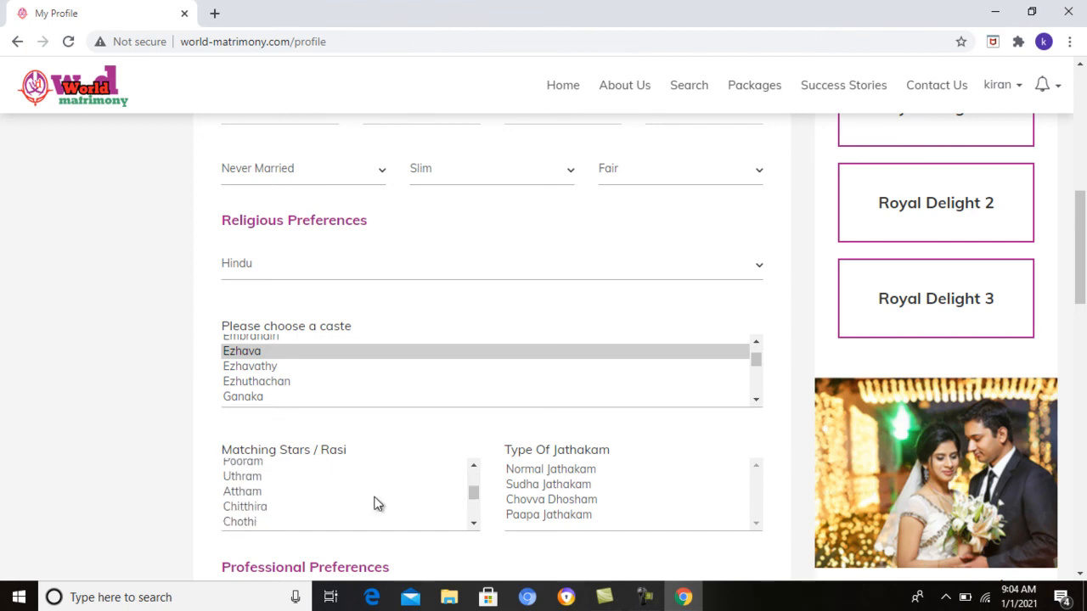
scroll(277, 472, down, 2)
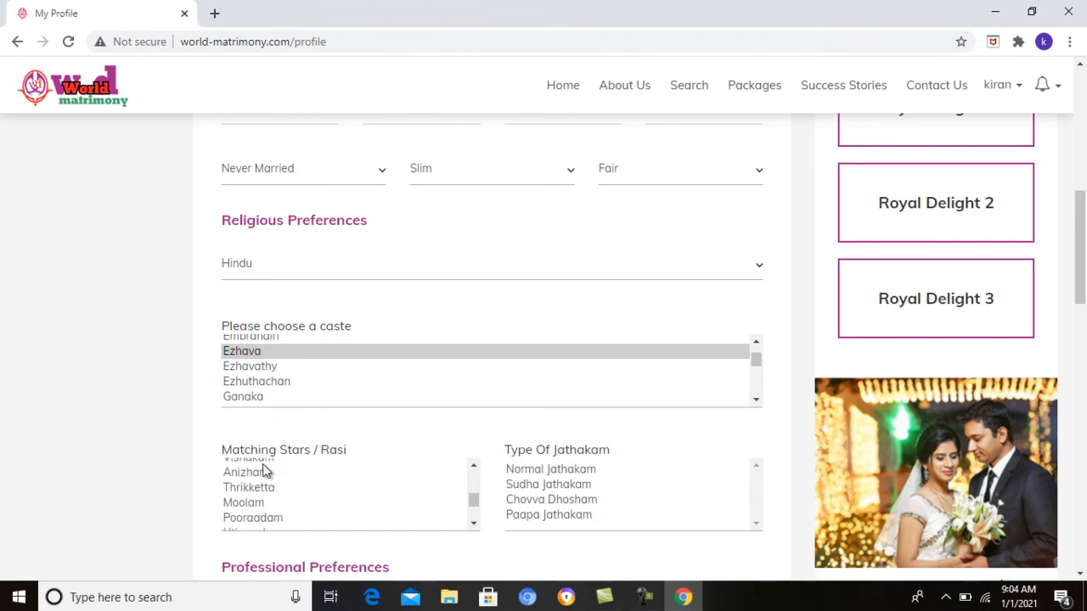
scroll(260, 476, up, 4)
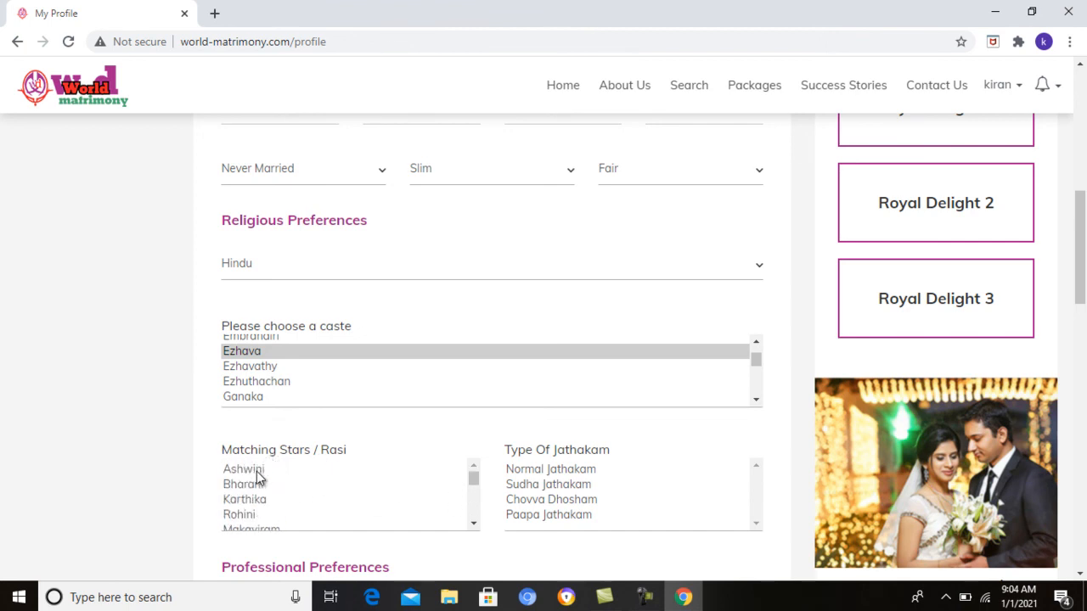
scroll(257, 469, up, 2)
scroll(257, 470, down, 3)
scroll(260, 469, up, 3)
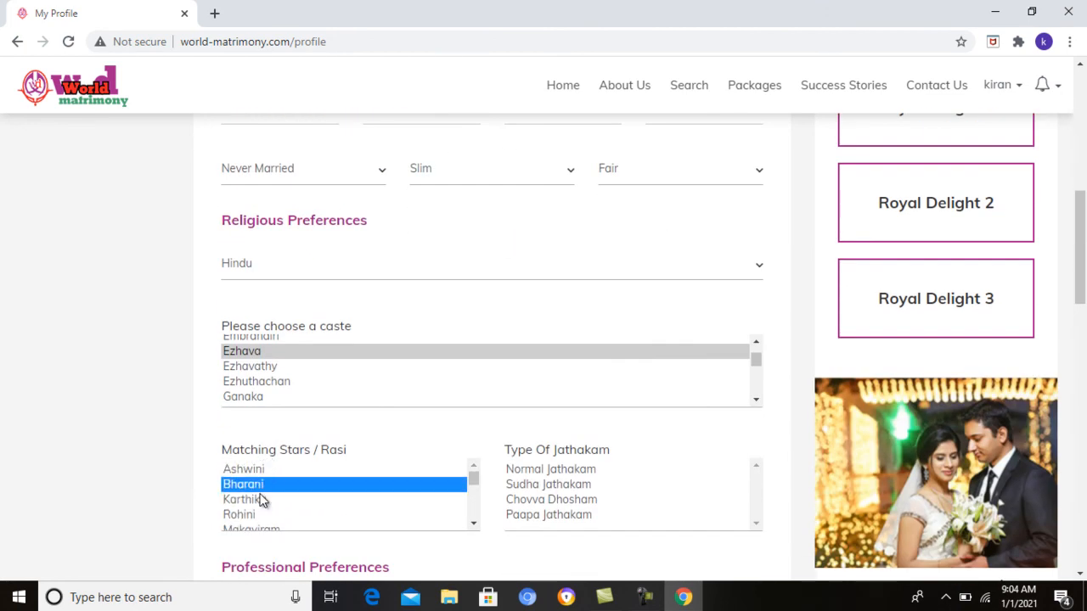
scroll(268, 497, down, 3)
scroll(279, 484, up, 3)
click(265, 501)
scroll(263, 497, down, 2)
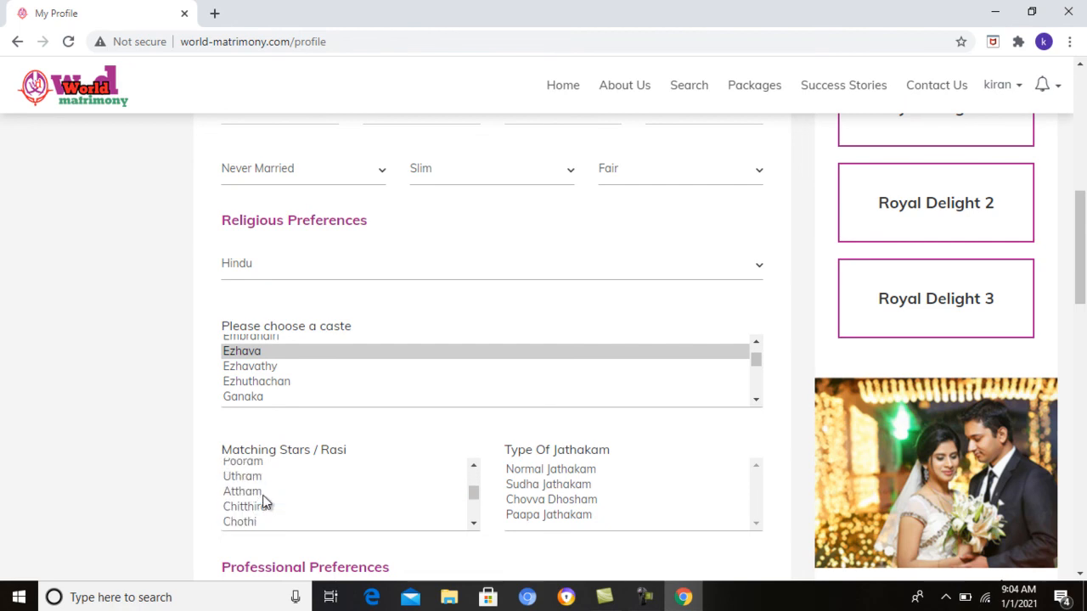
click(262, 495)
click(249, 512)
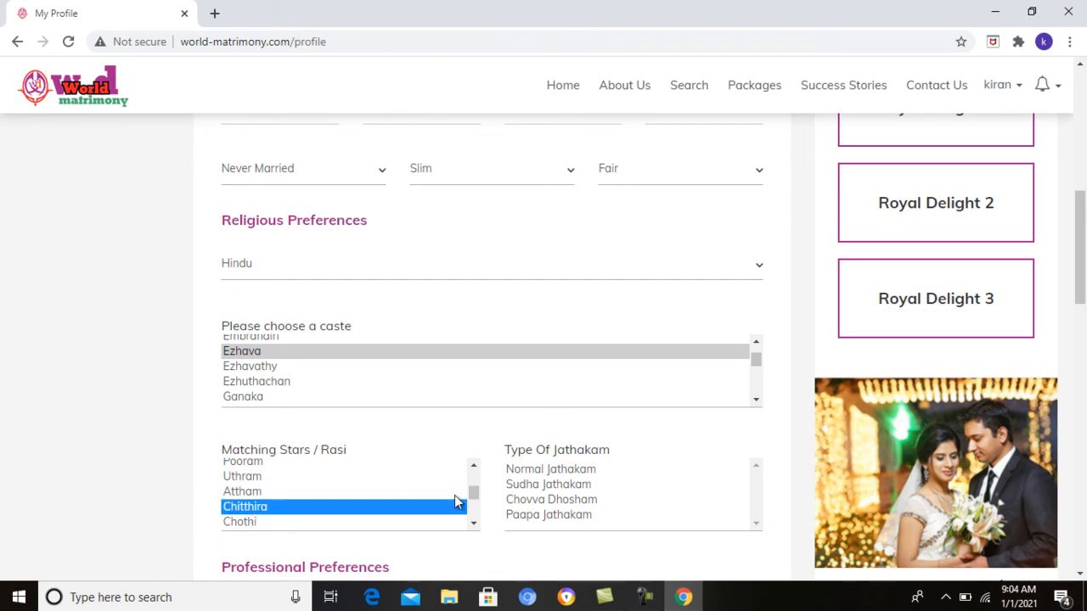
click(530, 460)
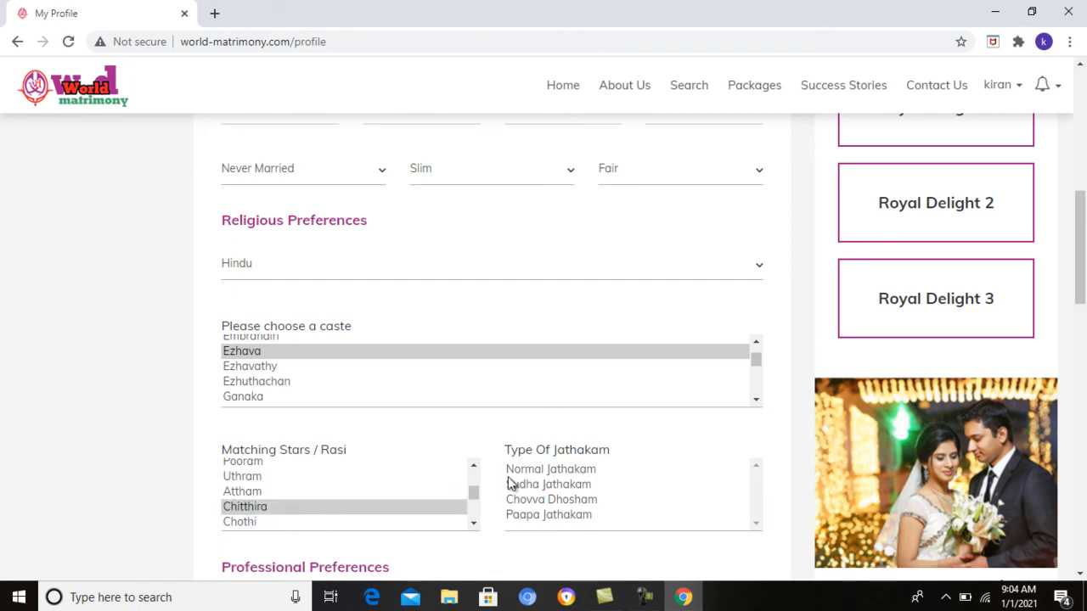
scroll(255, 514, down, 2)
click(251, 508)
scroll(252, 518, down, 2)
click(253, 521)
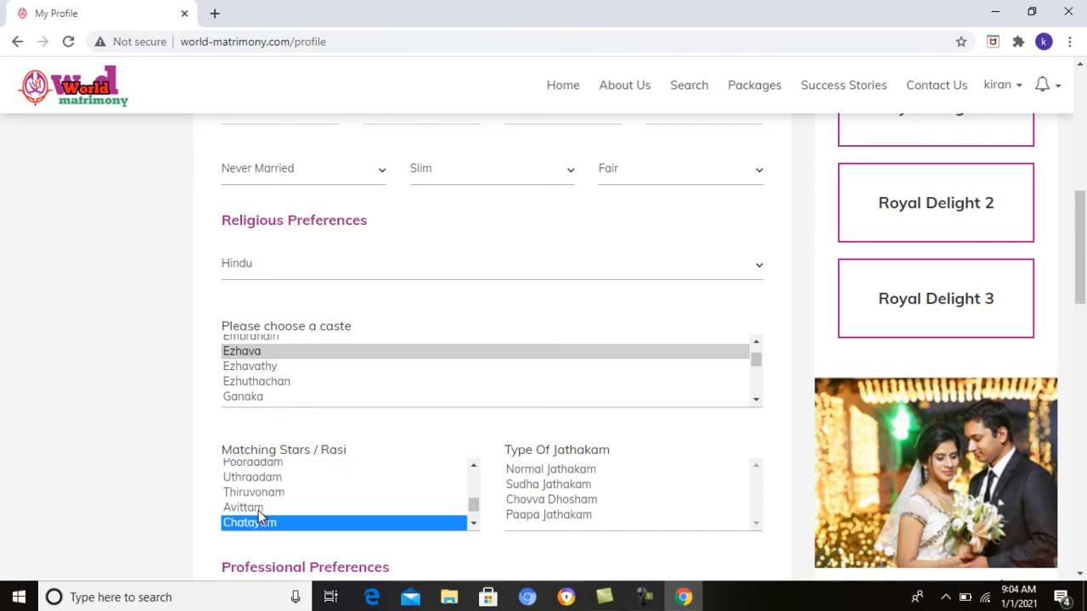
click(259, 509)
Set the Jathakam type to Sudha Jathakam
click(568, 470)
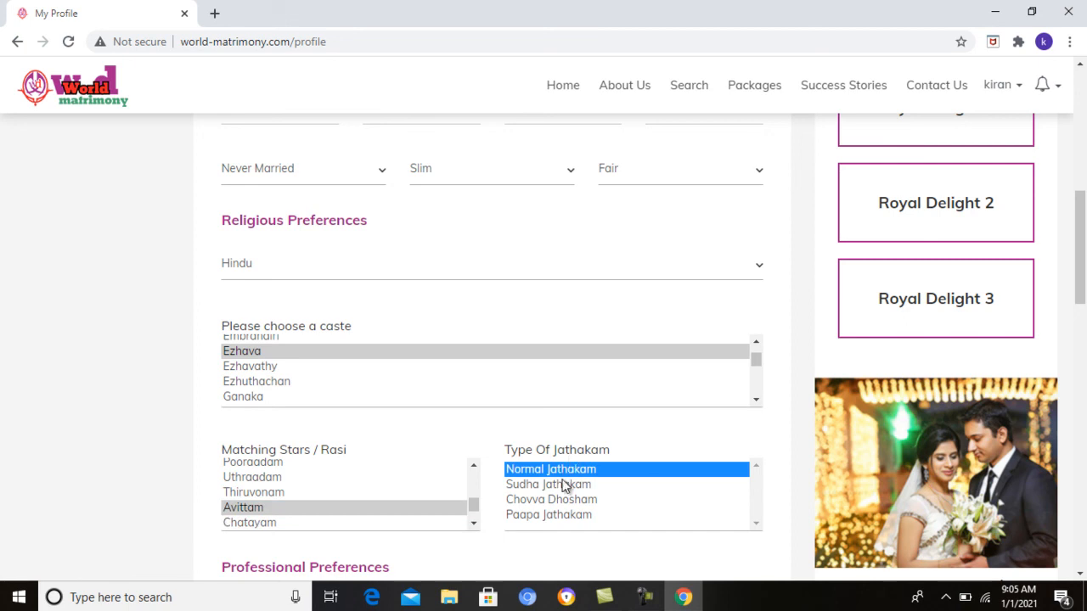
click(564, 485)
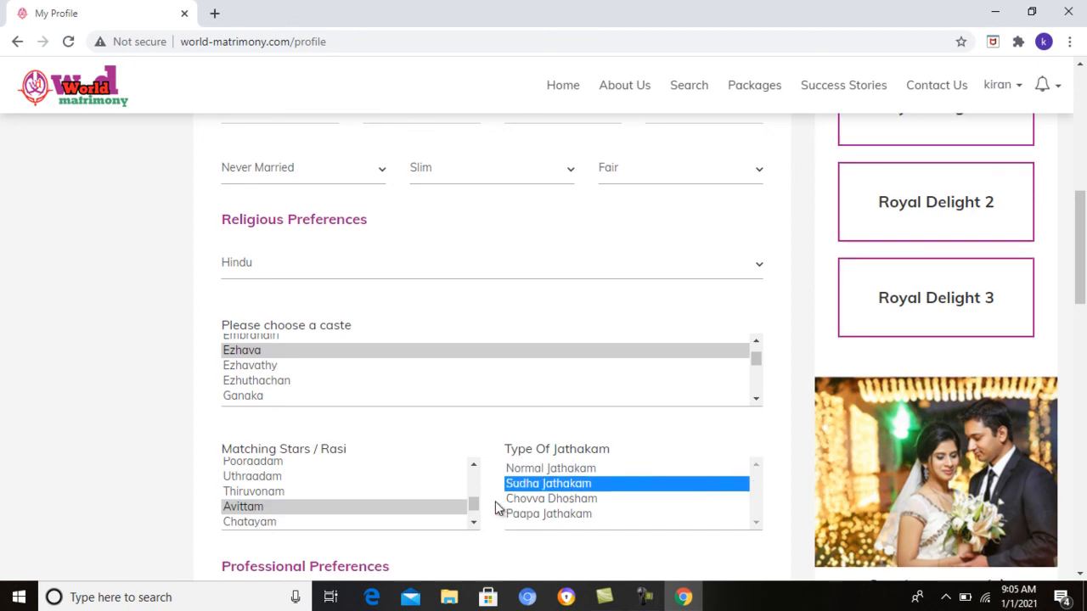
scroll(501, 509, down, 1)
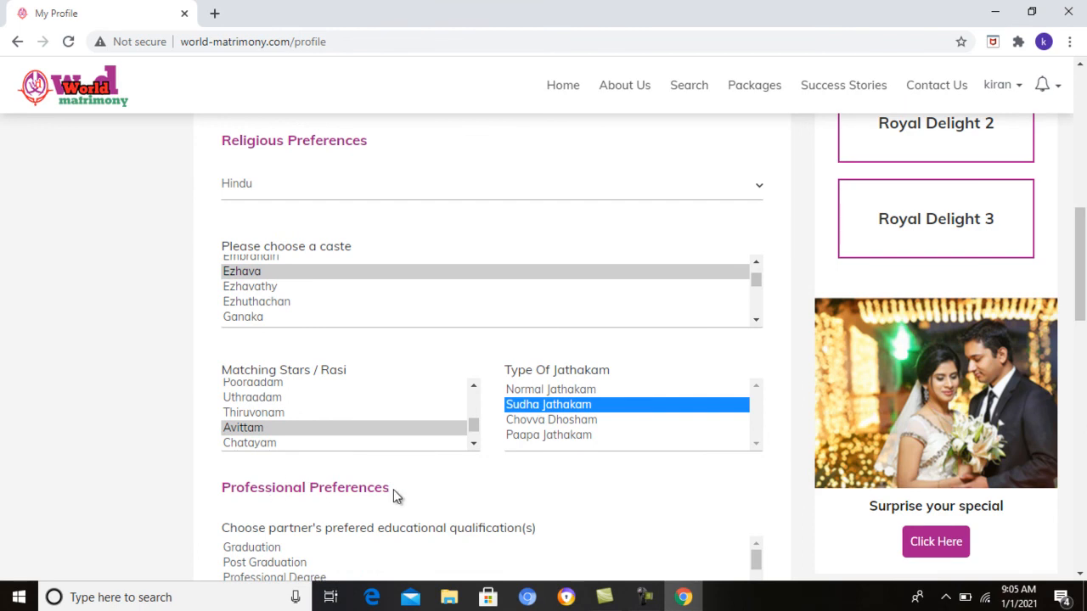
Pick Professional Post Graduation as the preferred partner qualification
scroll(394, 491, down, 1)
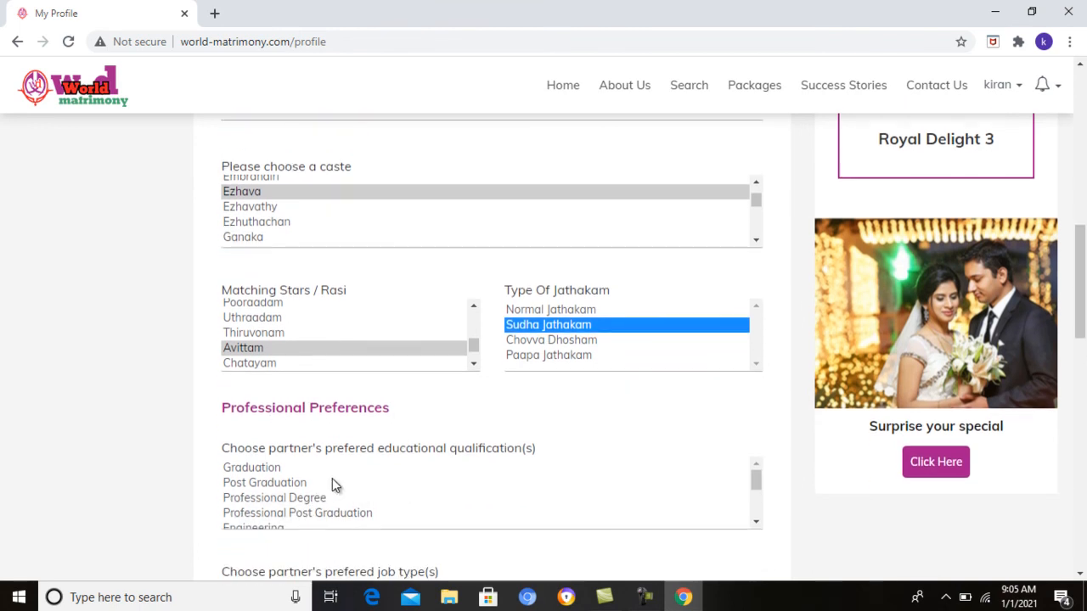
scroll(314, 467, down, 5)
scroll(293, 487, up, 2)
scroll(292, 488, down, 2)
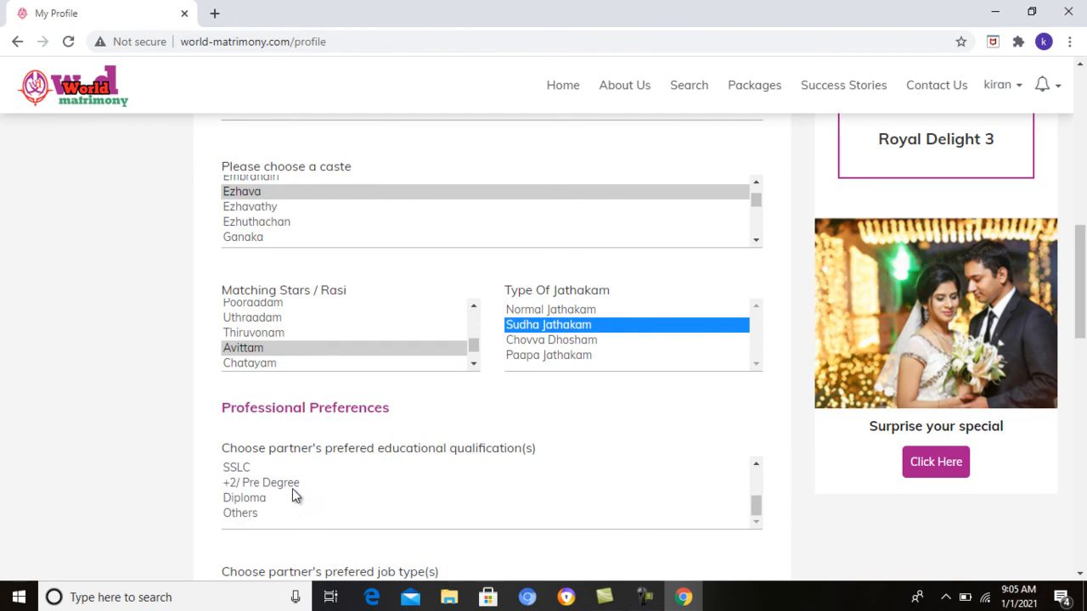
click(245, 513)
click(244, 499)
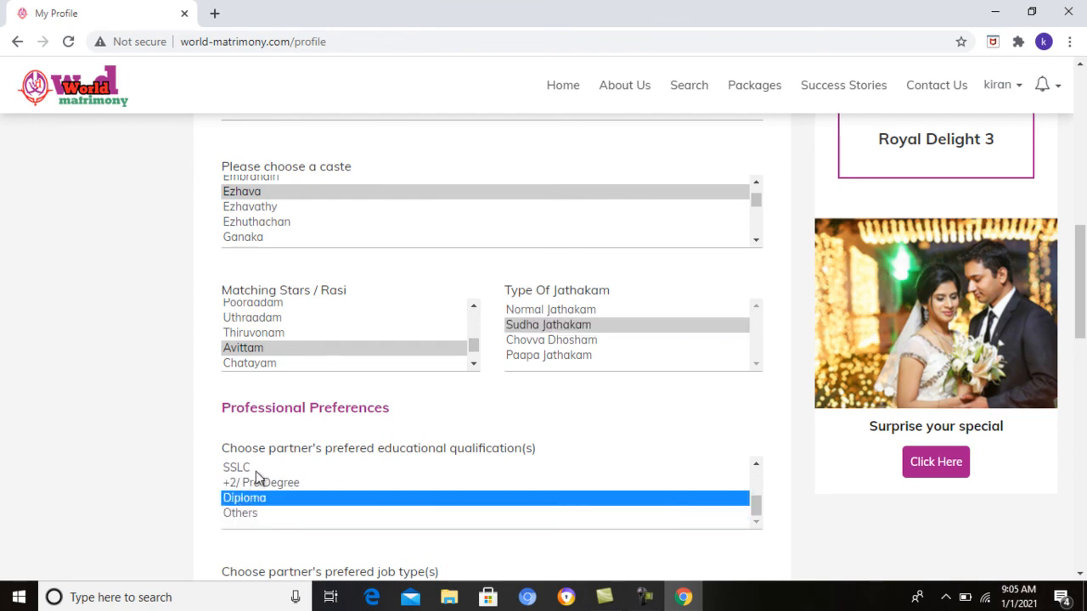
scroll(257, 478, up, 2)
click(254, 488)
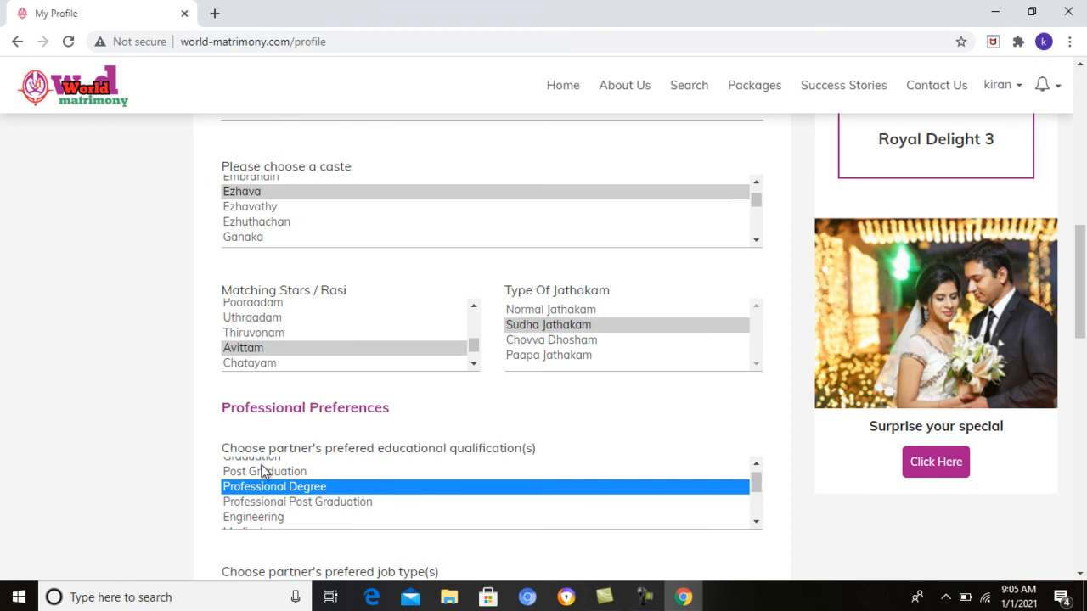
click(262, 471)
scroll(274, 500, down, 1)
scroll(278, 492, down, 2)
scroll(276, 470, up, 2)
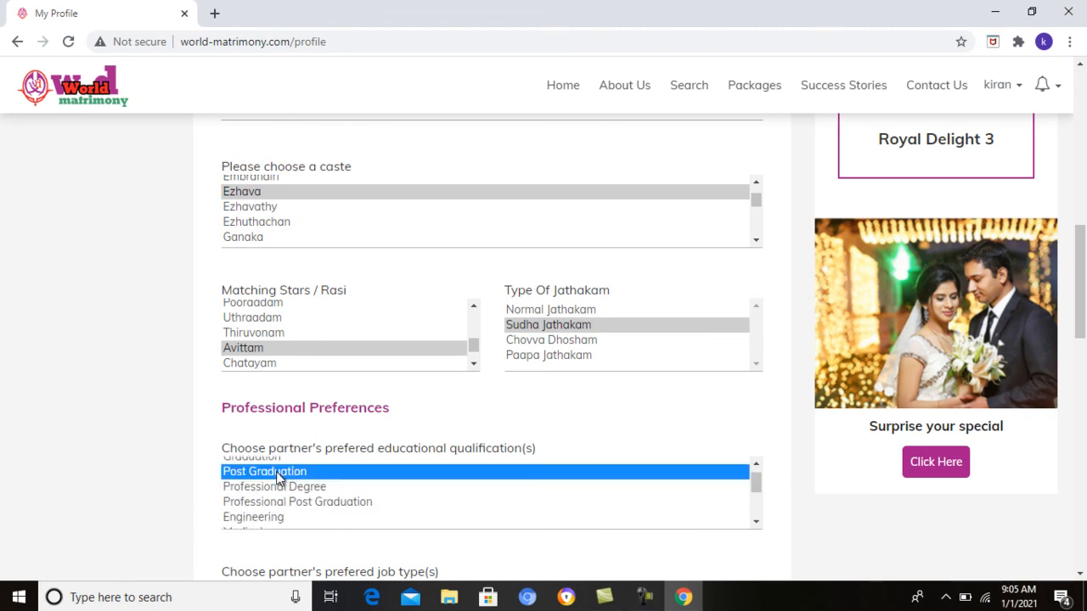
click(280, 501)
Set Private Job as the preferred job type and save the partner preferences
scroll(356, 489, down, 3)
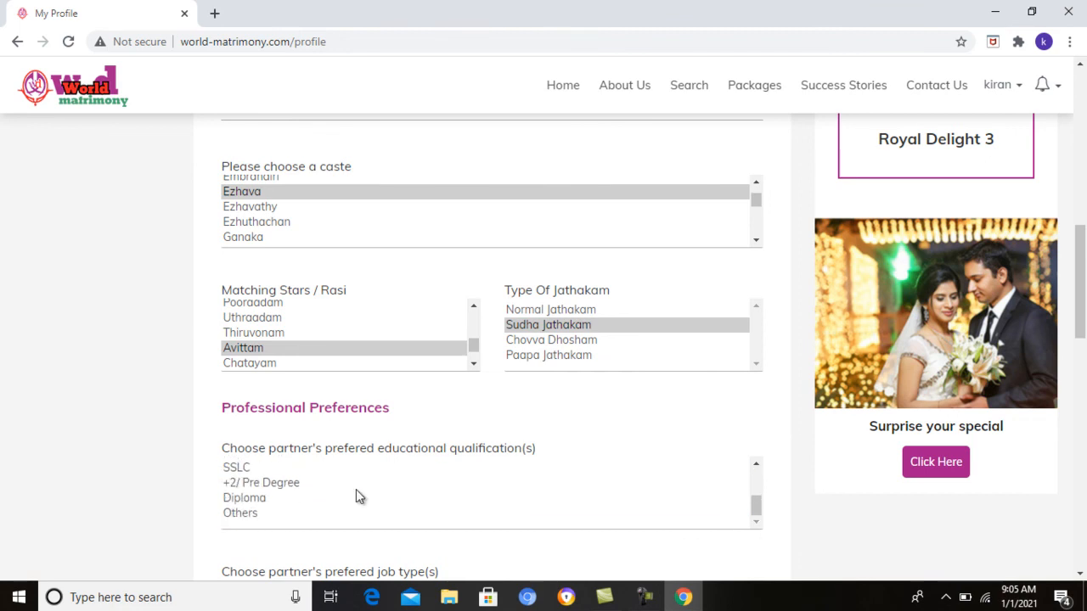
scroll(347, 501, down, 2)
scroll(353, 509, down, 1)
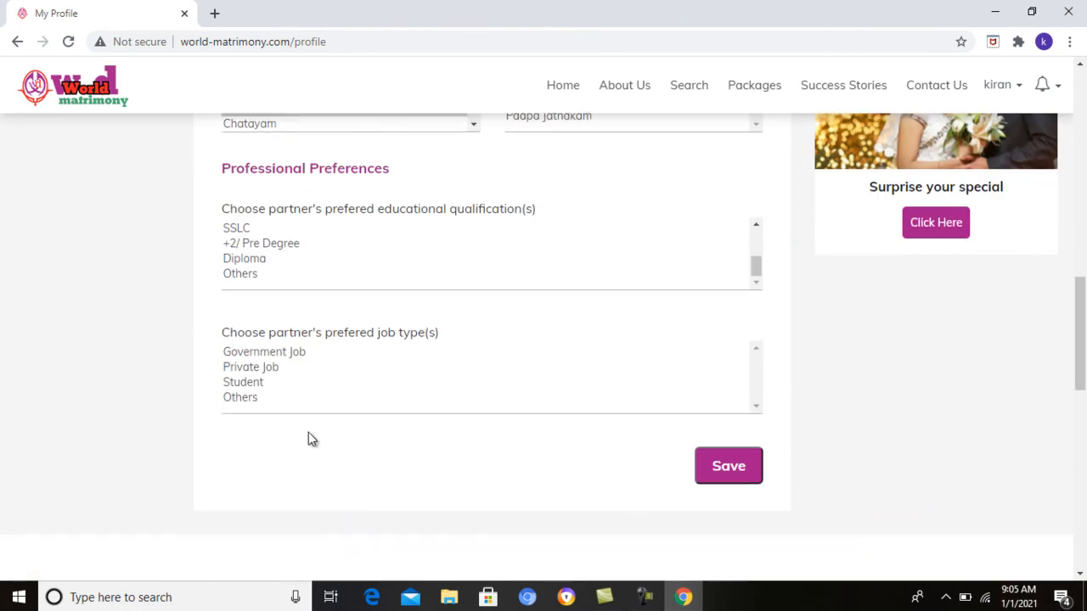
click(289, 352)
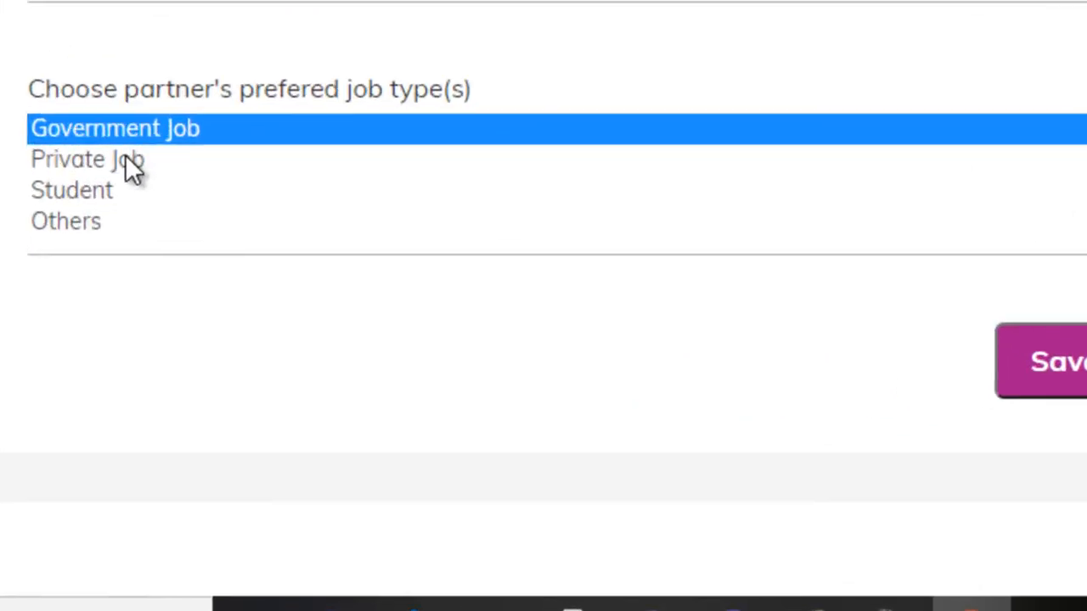
click(124, 159)
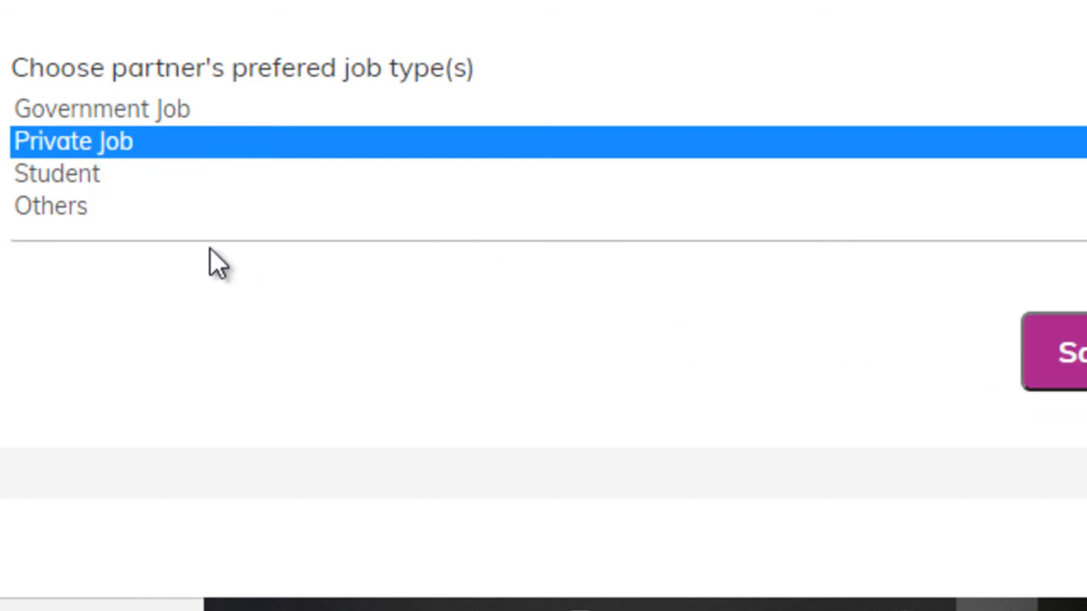
click(90, 174)
click(97, 142)
click(116, 113)
click(110, 142)
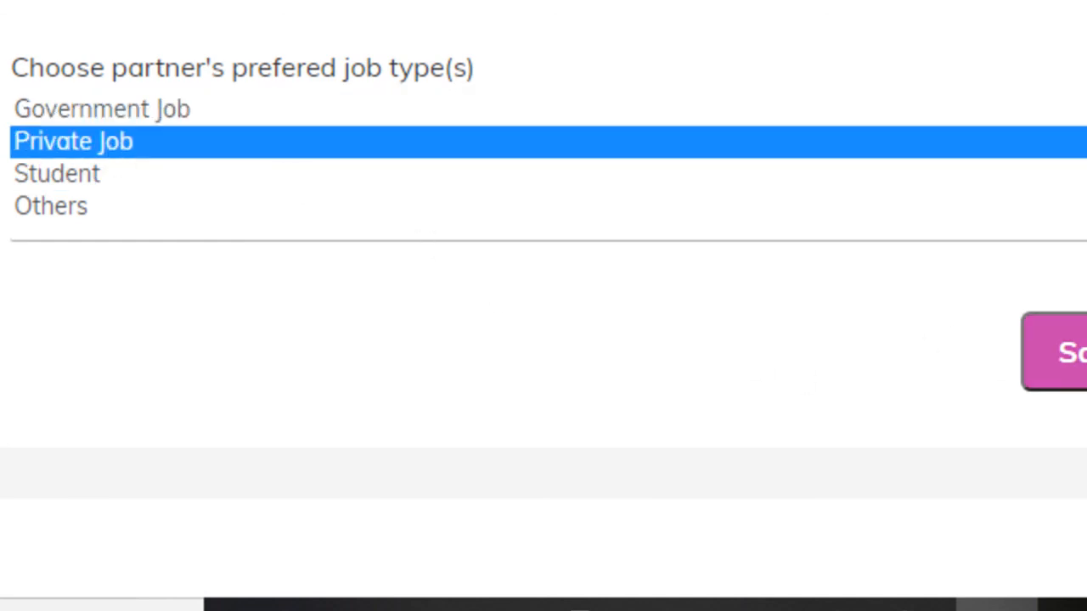
click(1072, 352)
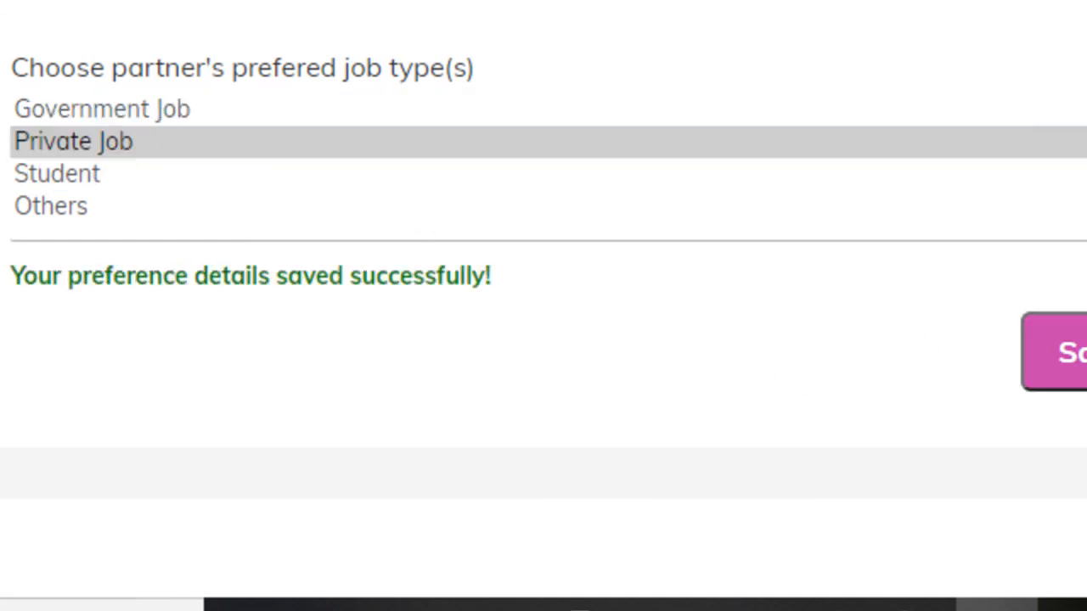
Scroll back up the My Profile page to review the saved sections
scroll(832, 450, down, 5)
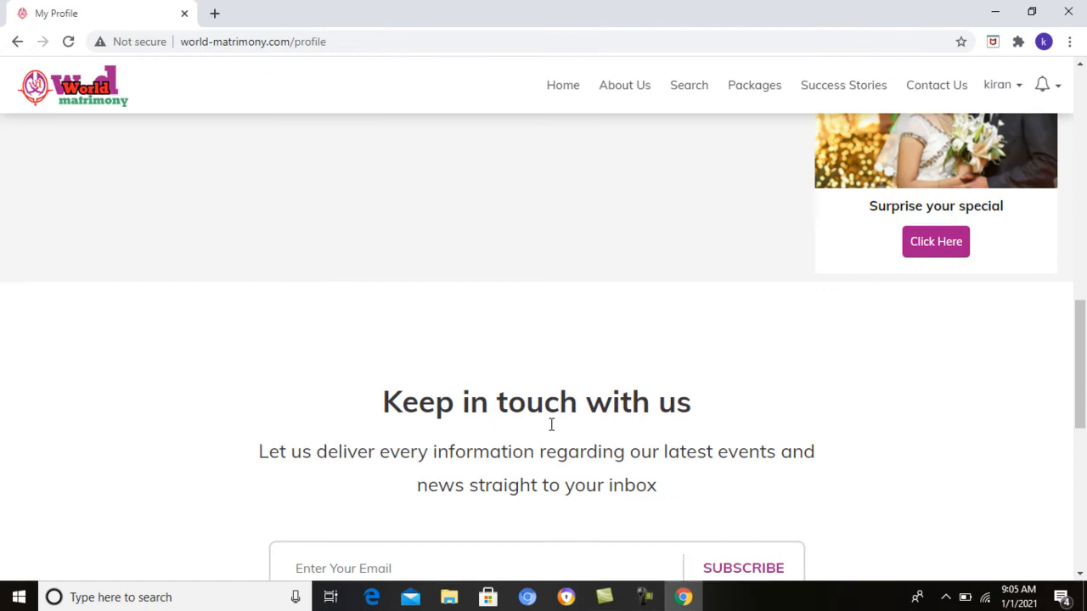
scroll(551, 425, up, 2)
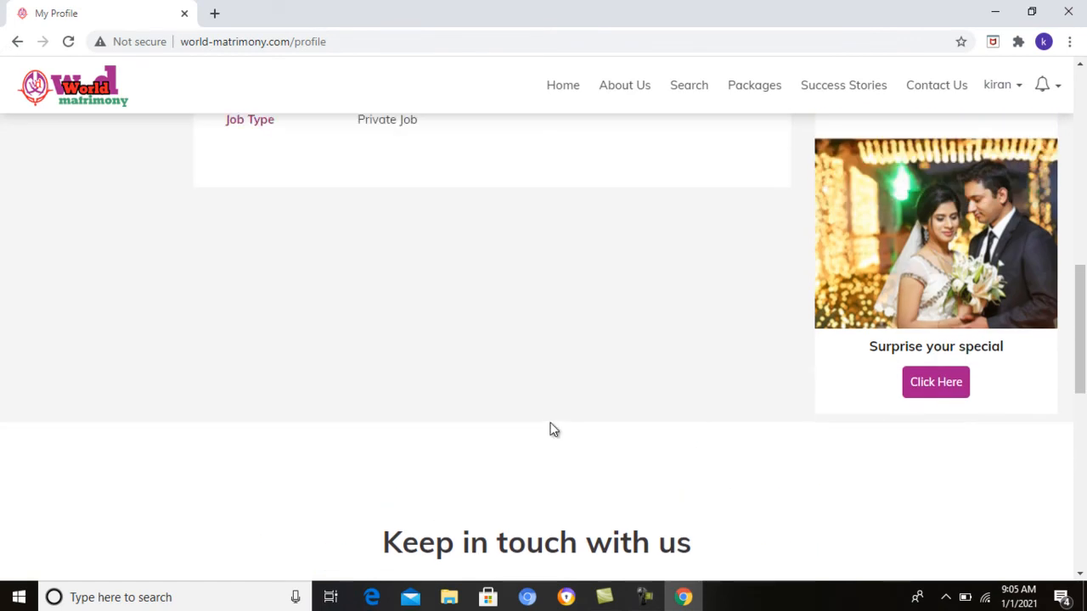
scroll(551, 429, up, 2)
scroll(551, 429, up, 8)
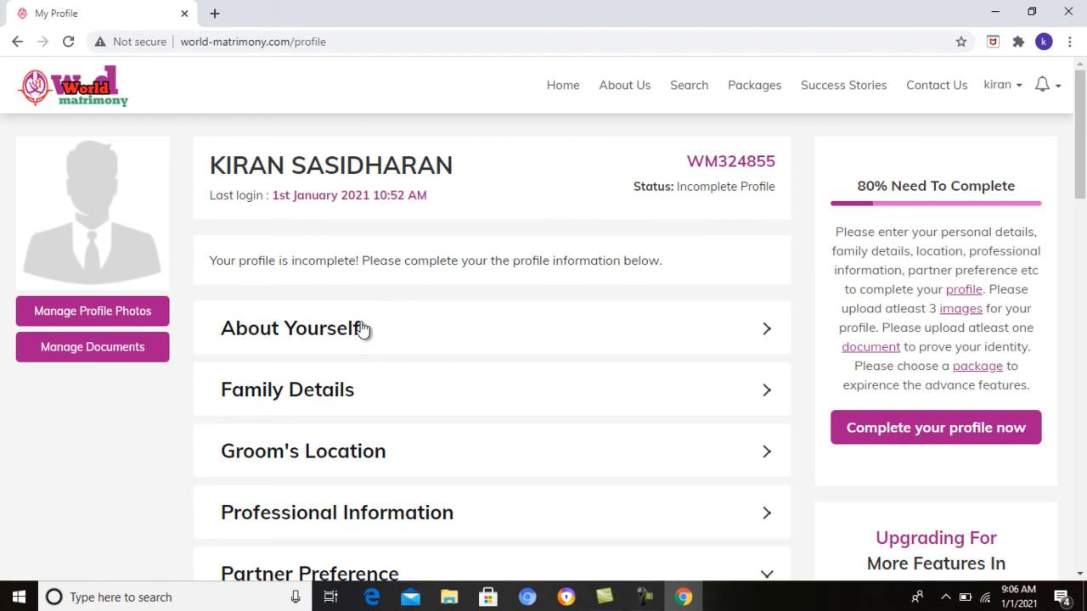
Go to the Photo Gallery and open the file picker to upload a profile photo
click(127, 313)
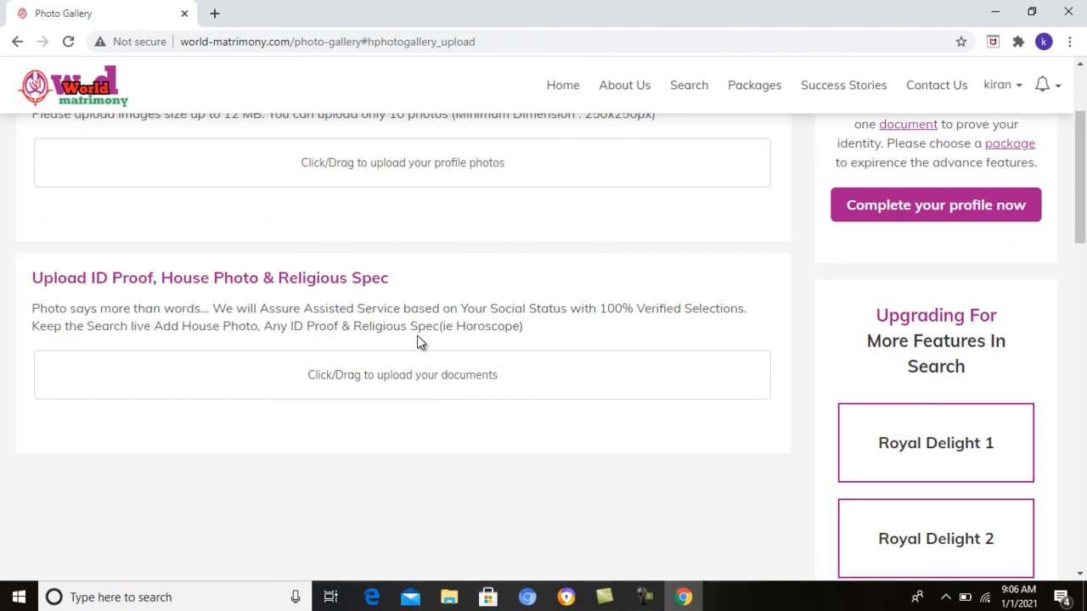
scroll(416, 337, up, 1)
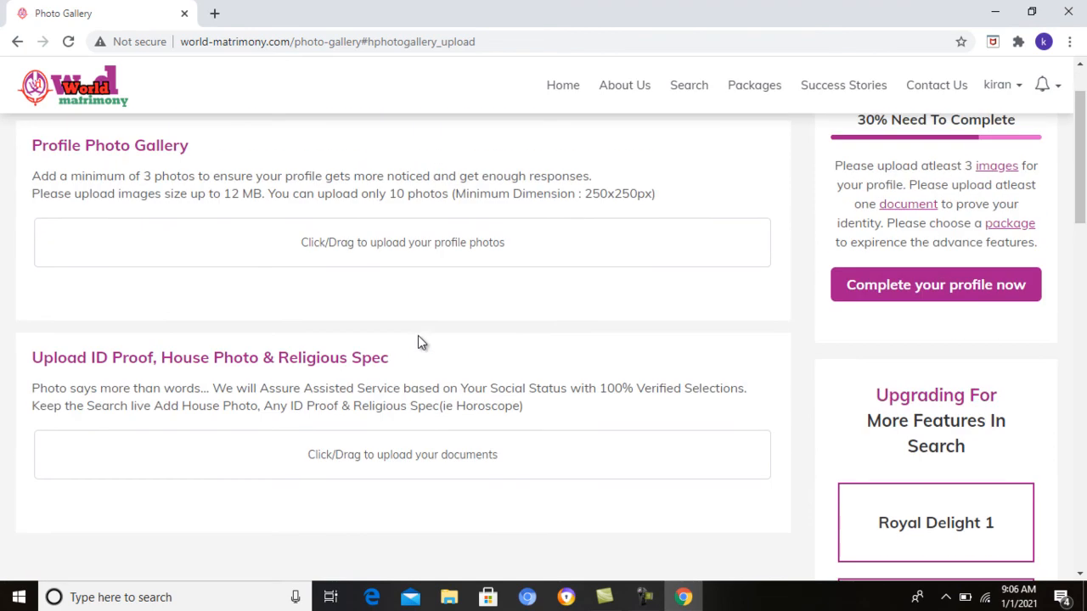
click(361, 243)
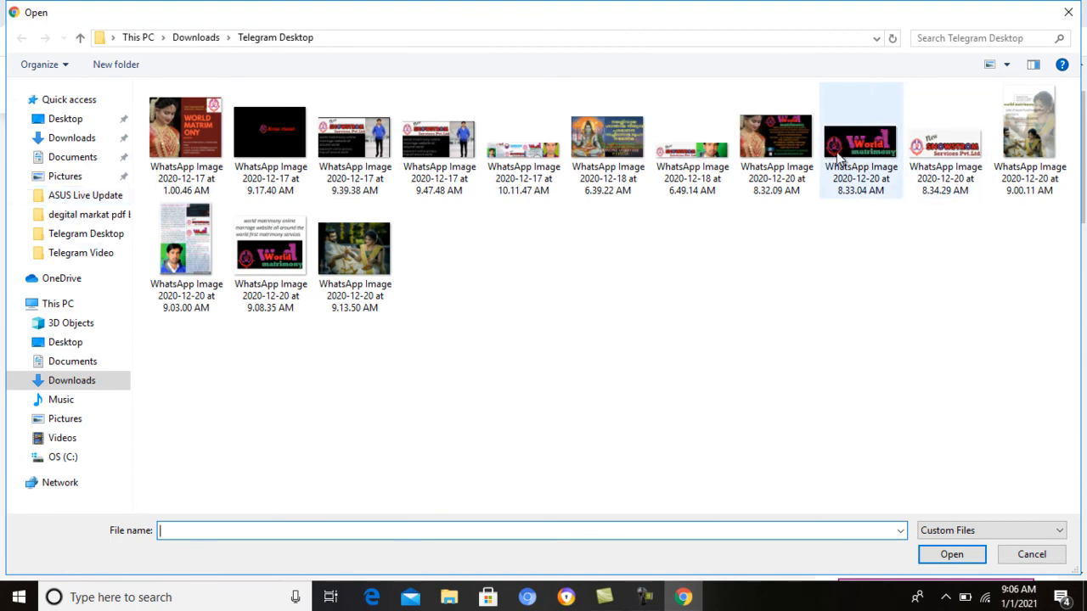
Upload the 9.47.48 AM image and frame the crop box tightly on the man in the blue jacket
click(450, 156)
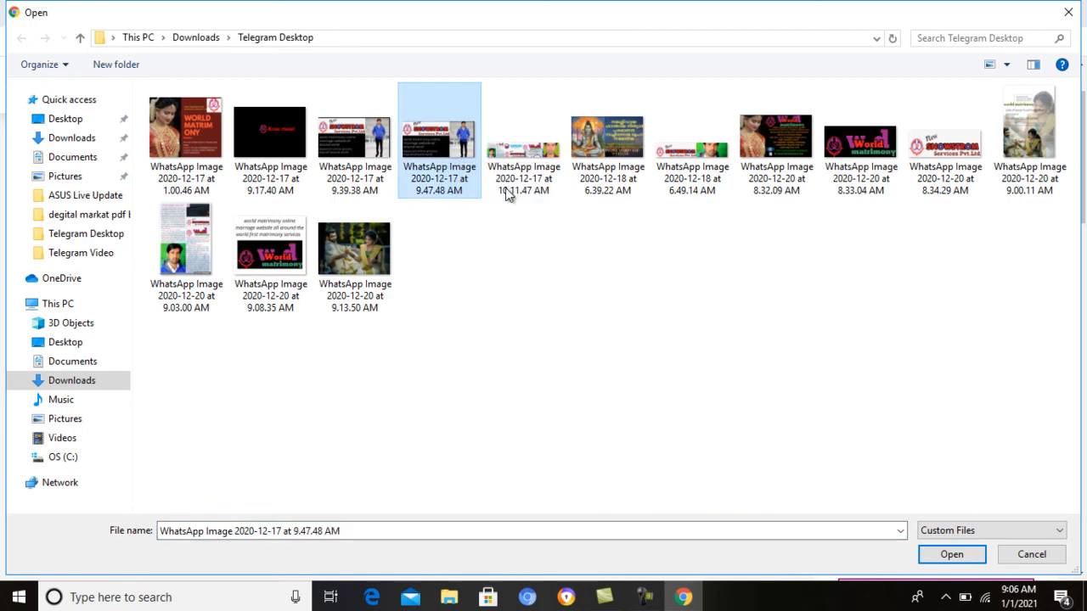
click(950, 553)
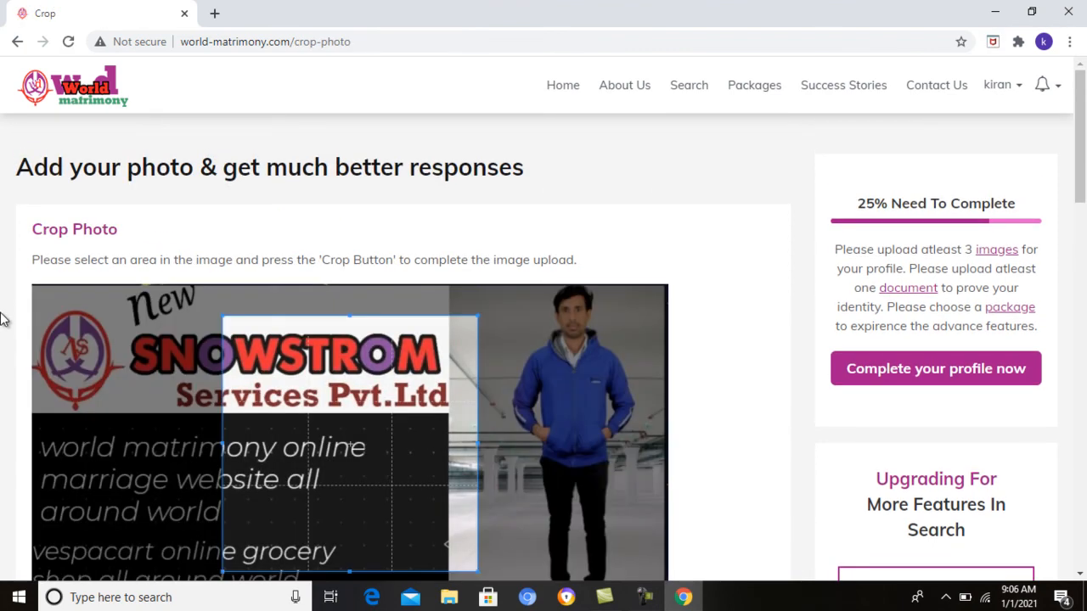
drag(376, 491, 598, 322)
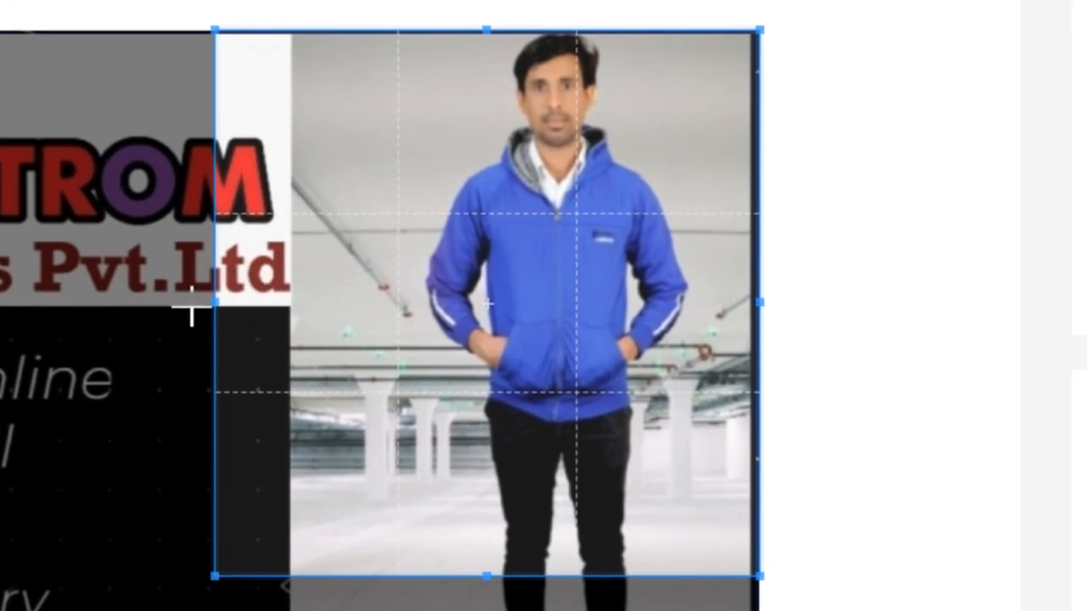
drag(216, 300, 284, 279)
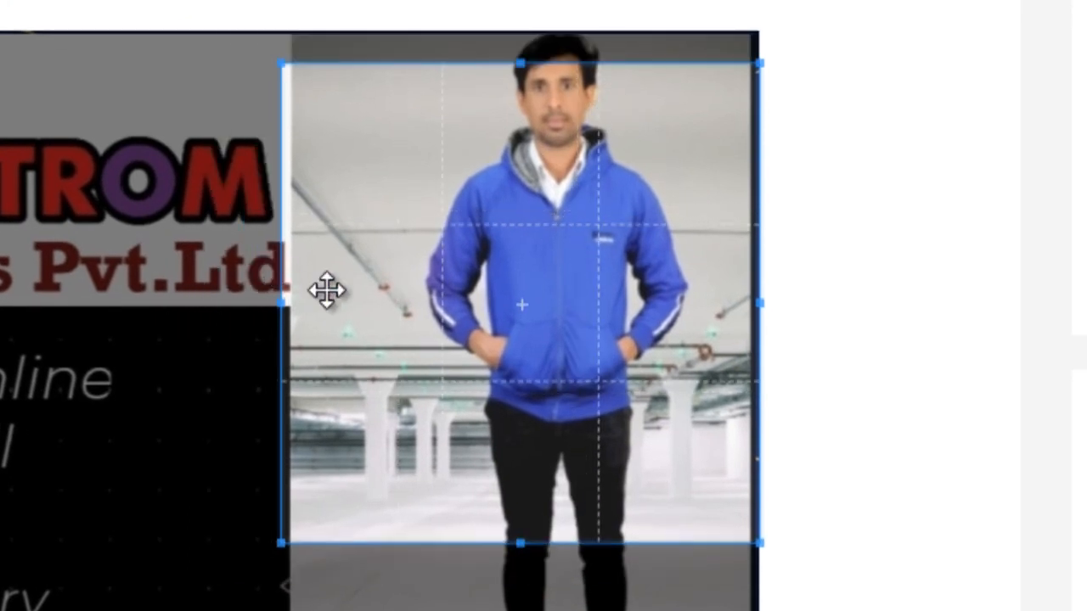
drag(517, 291, 551, 223)
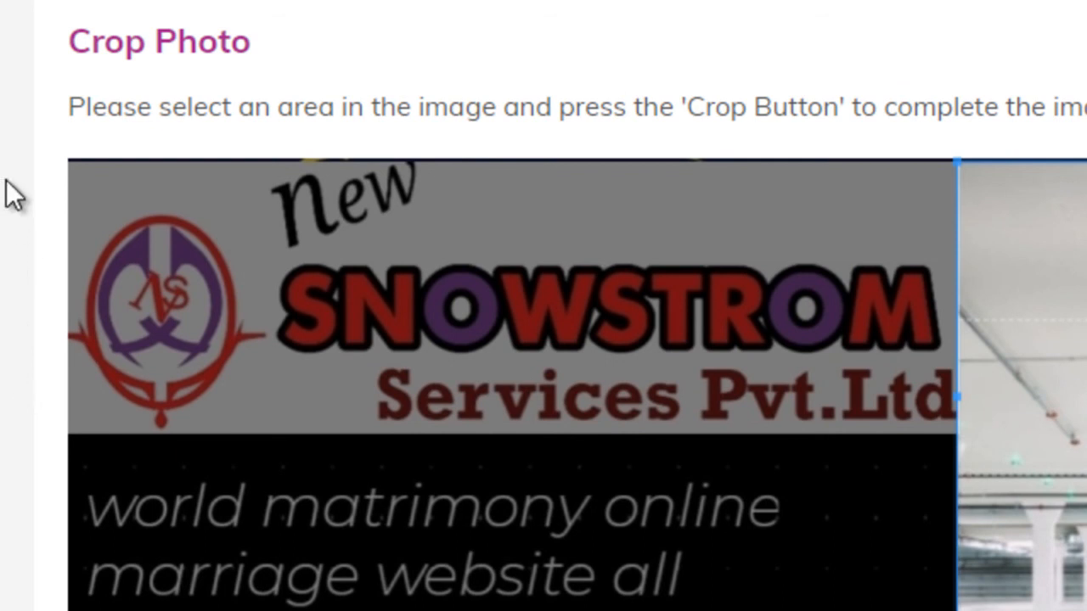
drag(3, 207, 3, 94)
drag(3, 188, 2, 308)
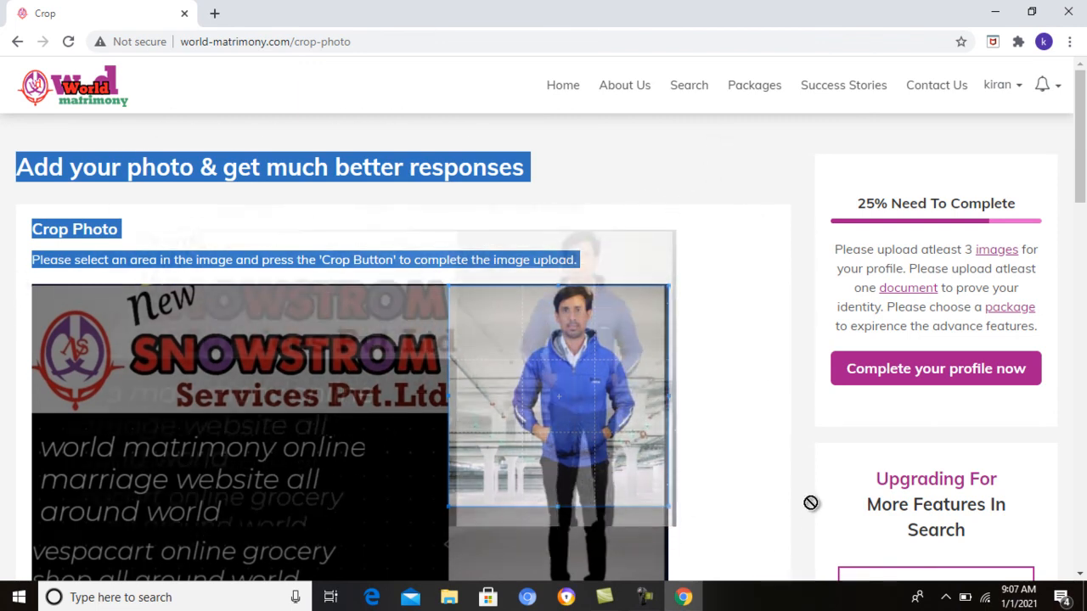
click(2, 217)
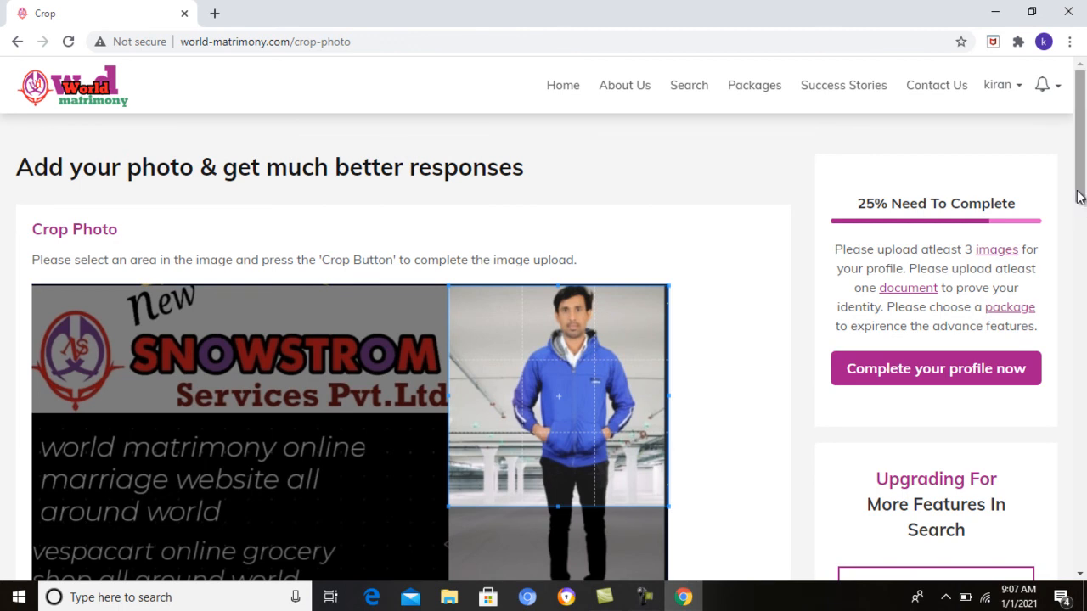
scroll(1083, 225, down, 3)
drag(1080, 242, 1080, 239)
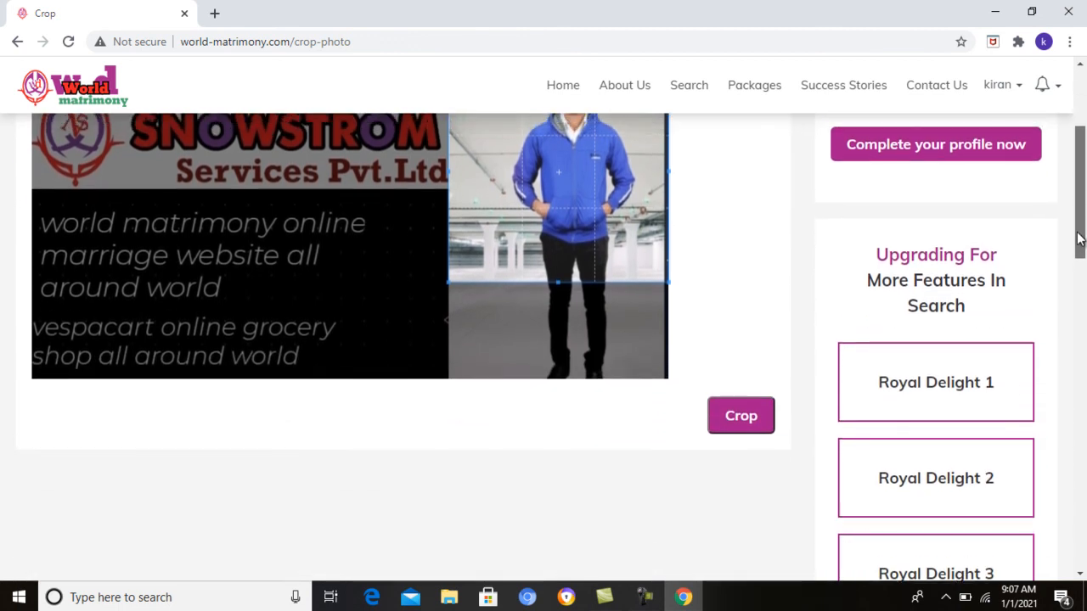
drag(587, 149, 589, 147)
Apply the crop so the cropped profile photo is saved to the photo gallery
click(744, 422)
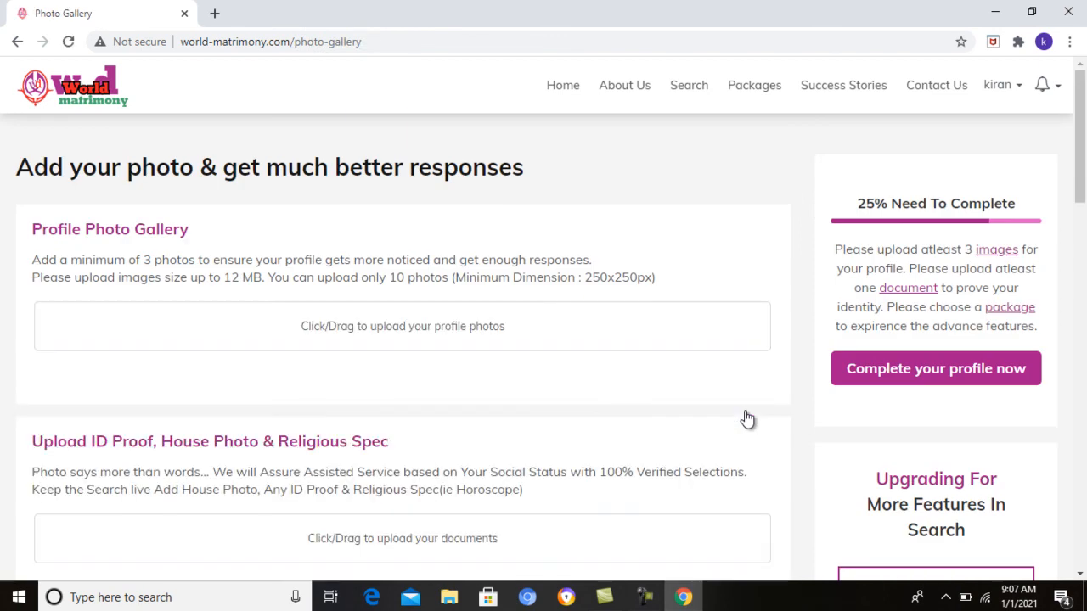
scroll(403, 437, down, 1)
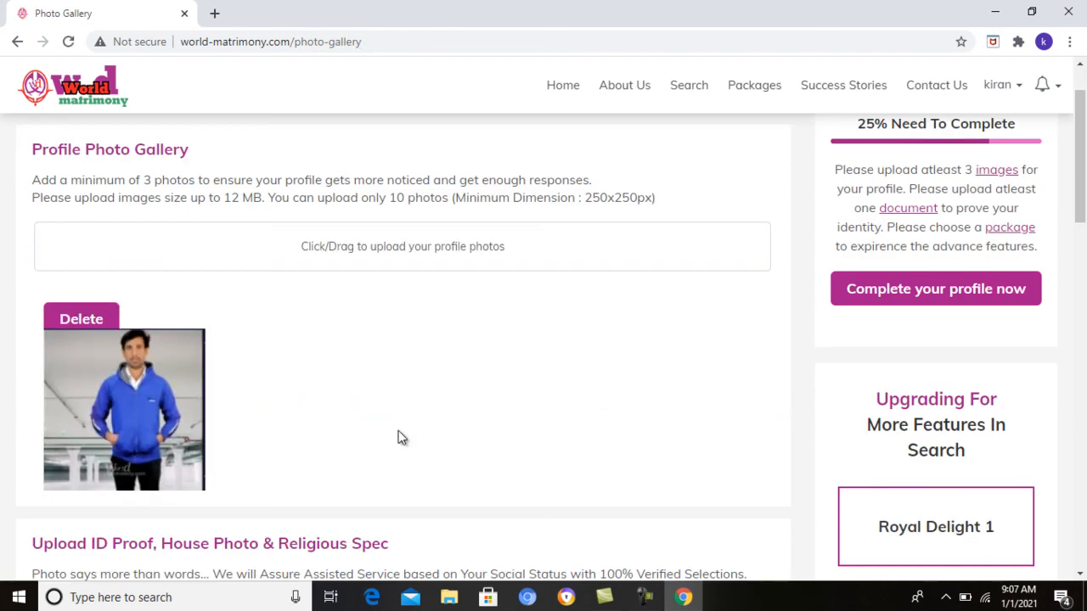
scroll(370, 434, down, 3)
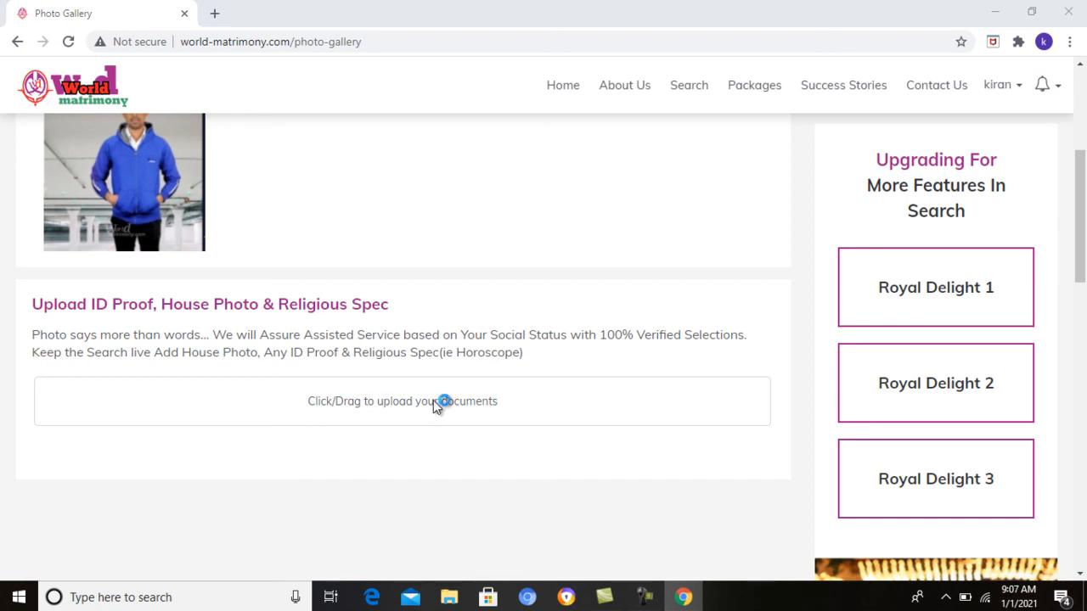
Upload the 9.03.00 AM image as the ID proof document
click(433, 401)
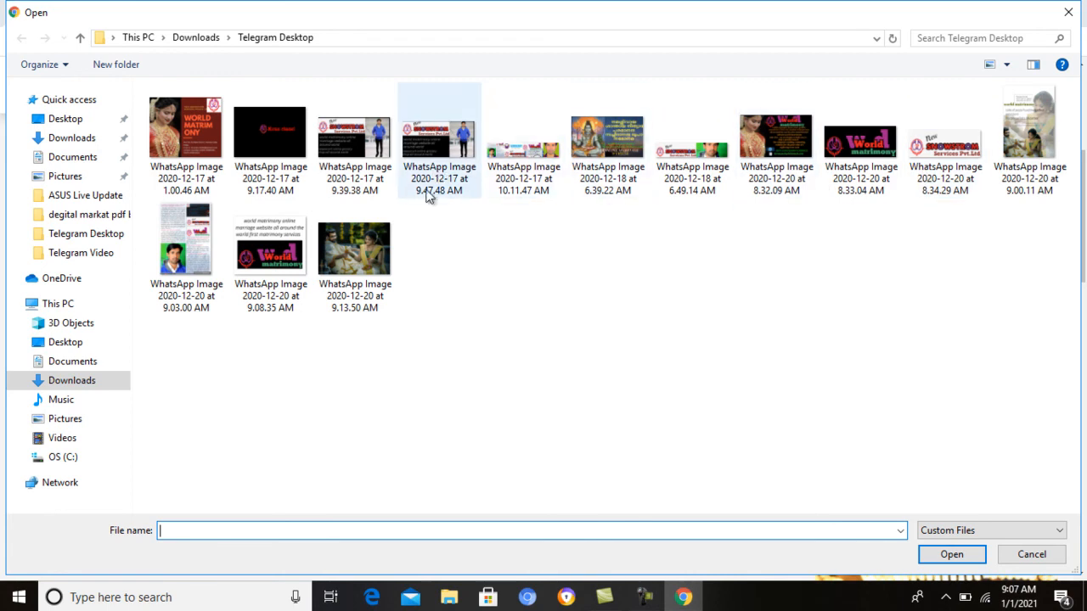
double_click(189, 245)
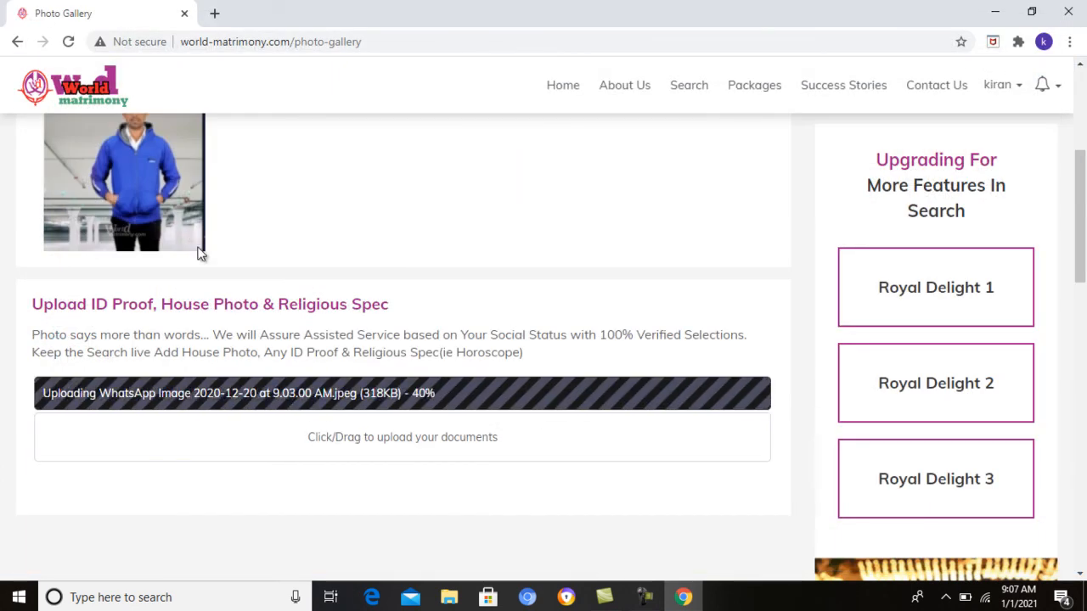
scroll(807, 286, down, 2)
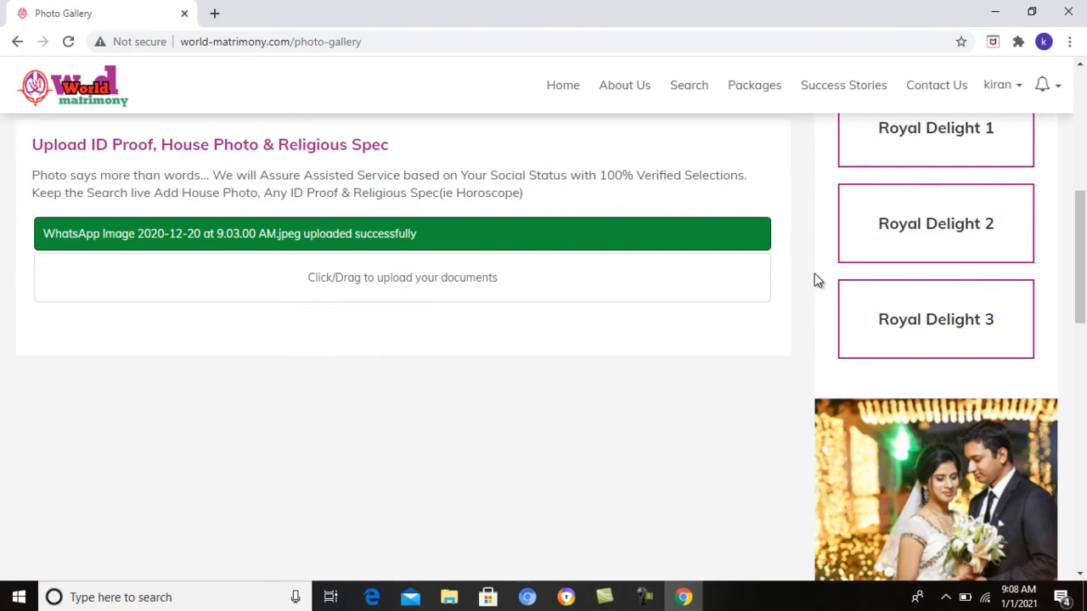
scroll(815, 289, down, 1)
scroll(814, 314, up, 2)
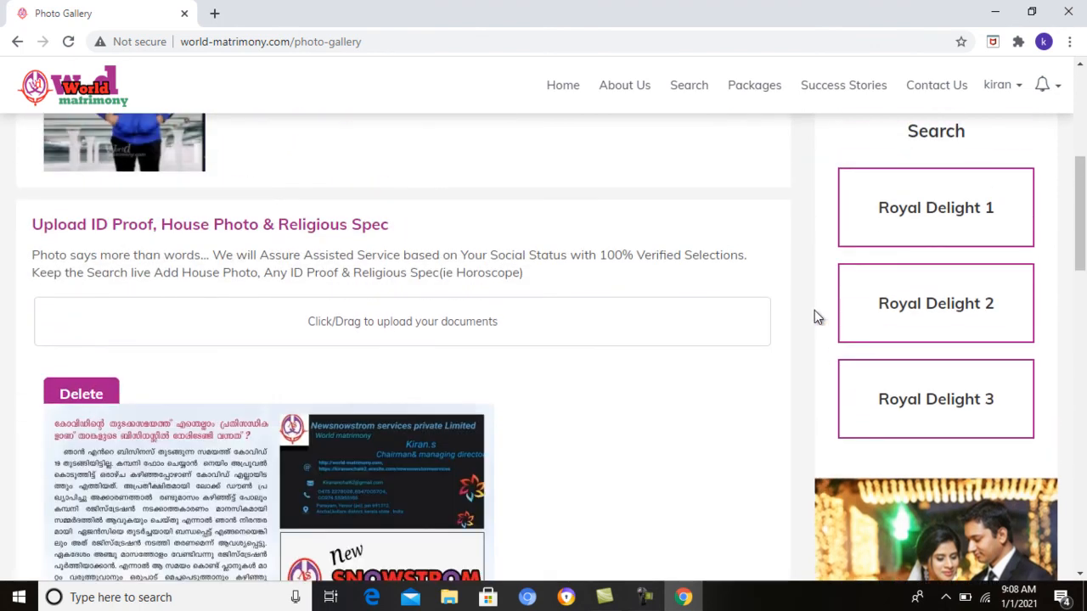
Return to My Profile to check the cropped photo, Awaiting Approval status and 15% remaining
scroll(815, 314, down, 8)
scroll(808, 336, down, 5)
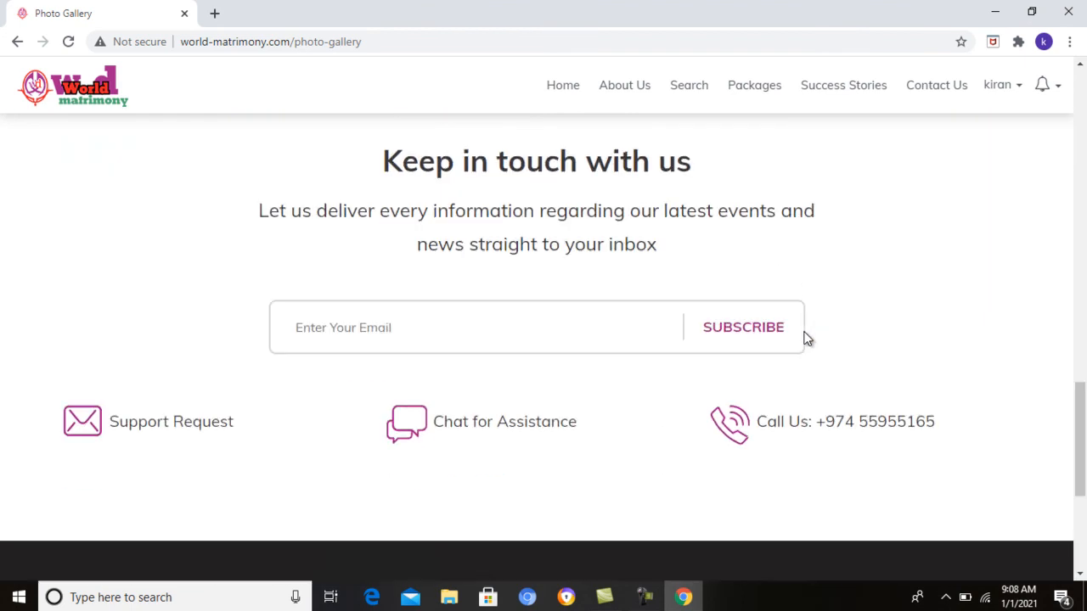
scroll(807, 331, up, 10)
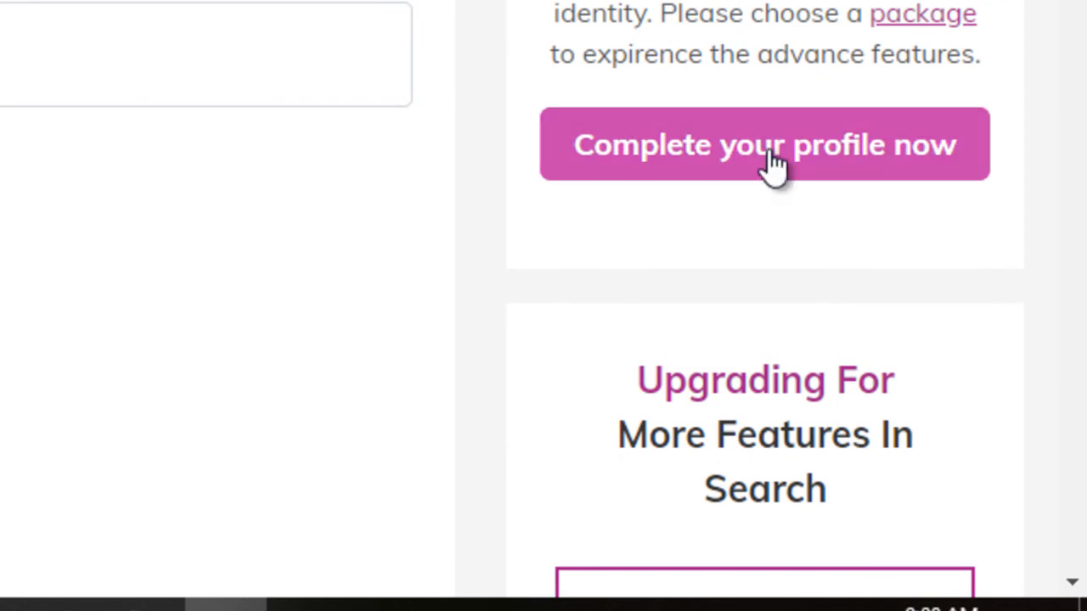
click(774, 165)
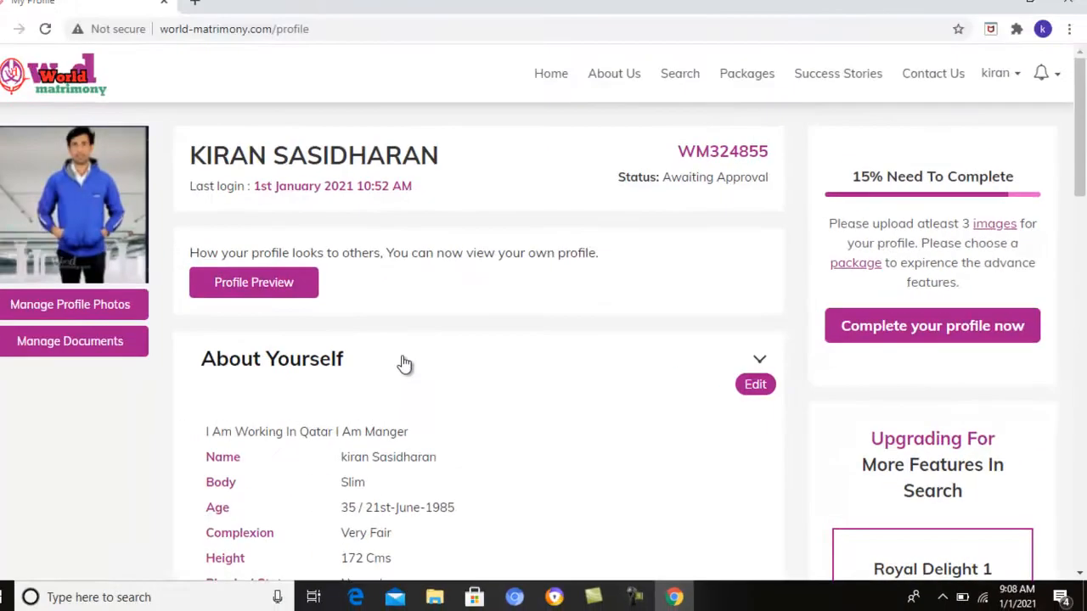
scroll(405, 365, down, 1)
scroll(724, 272, up, 1)
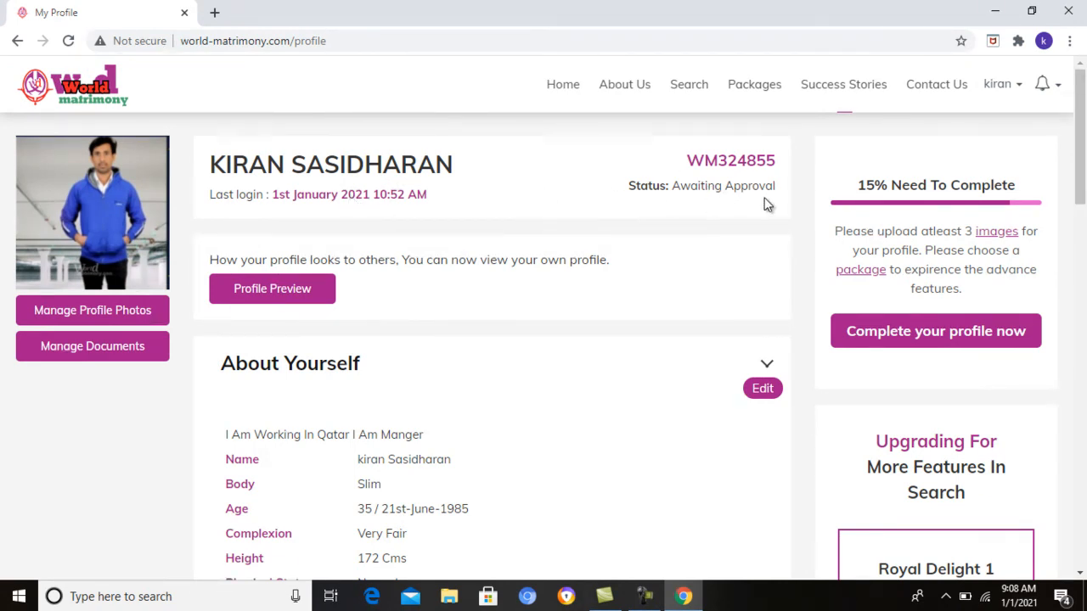
scroll(633, 459, down, 6)
scroll(545, 460, down, 4)
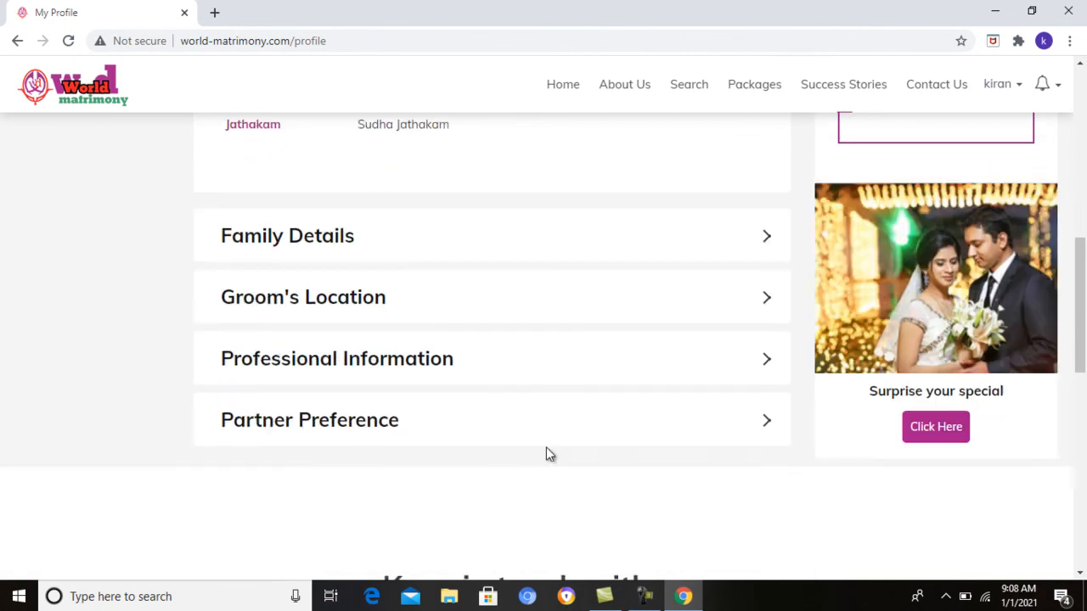
scroll(750, 420, up, 10)
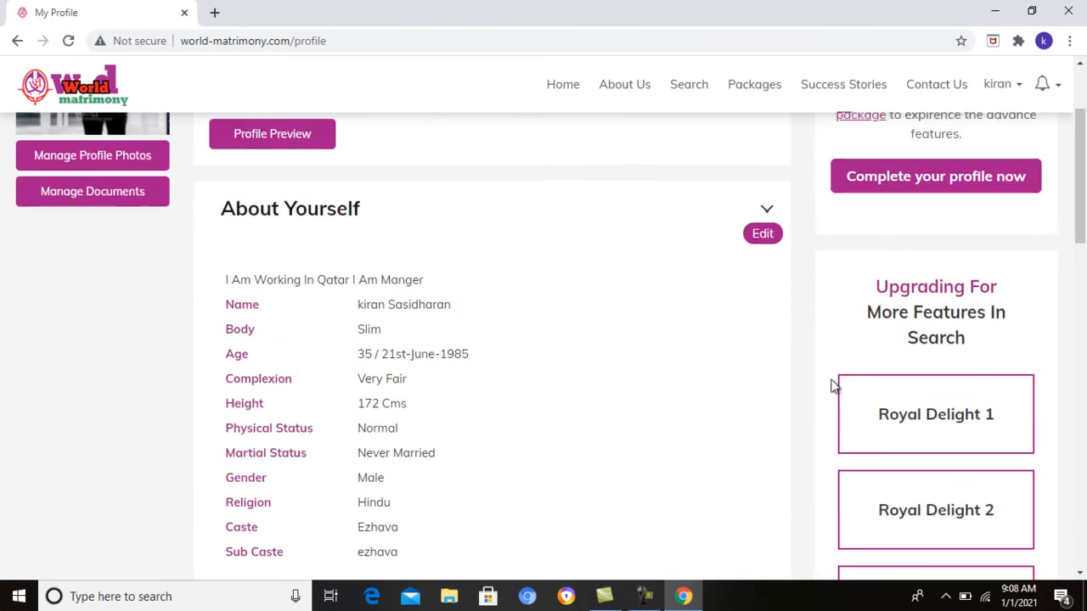
click(989, 252)
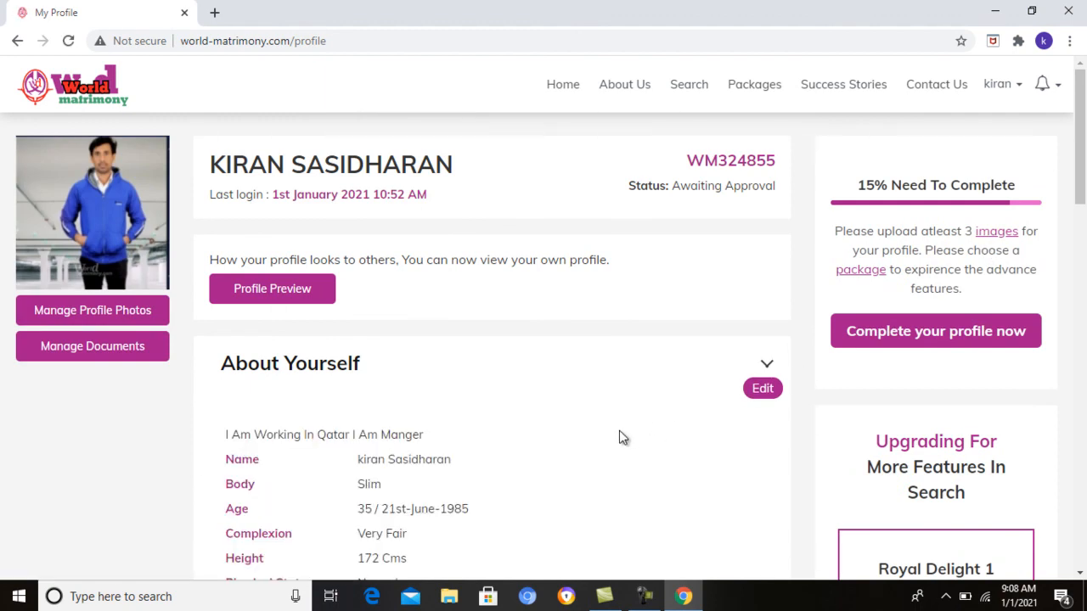
scroll(628, 475, down, 1)
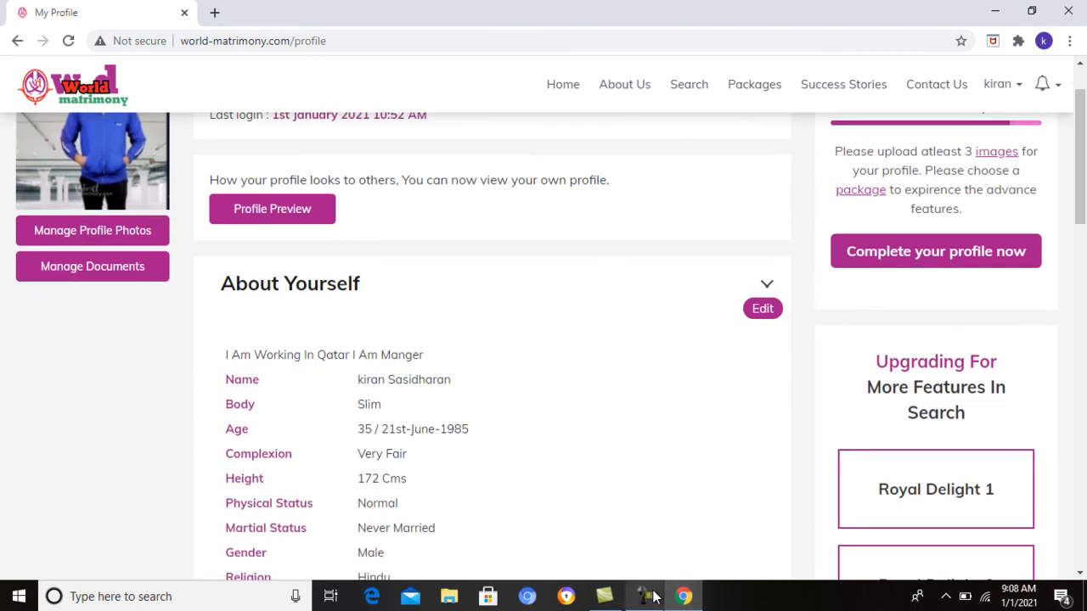
click(650, 597)
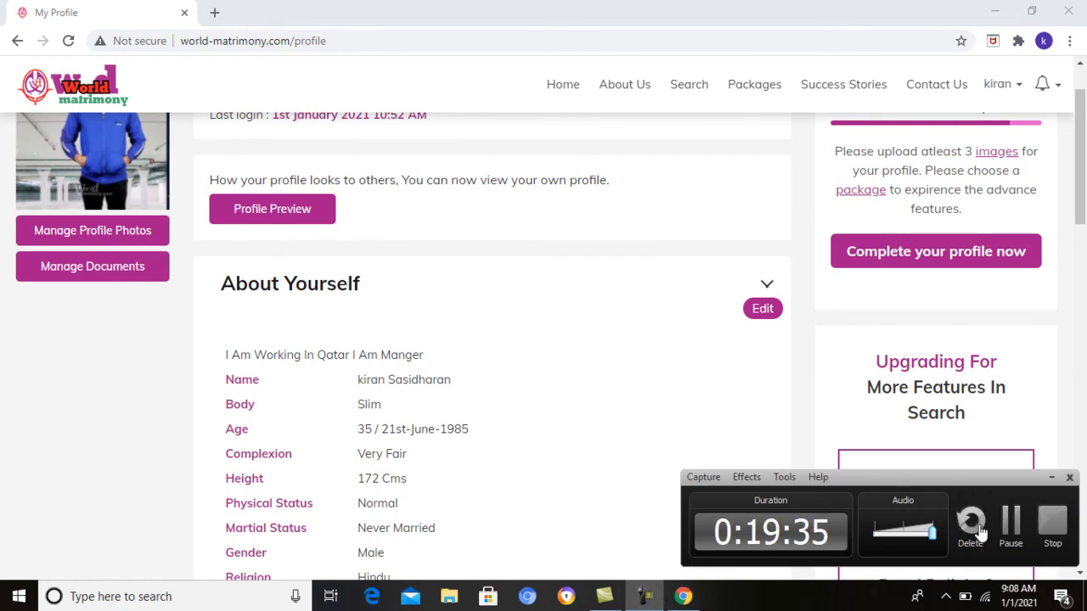